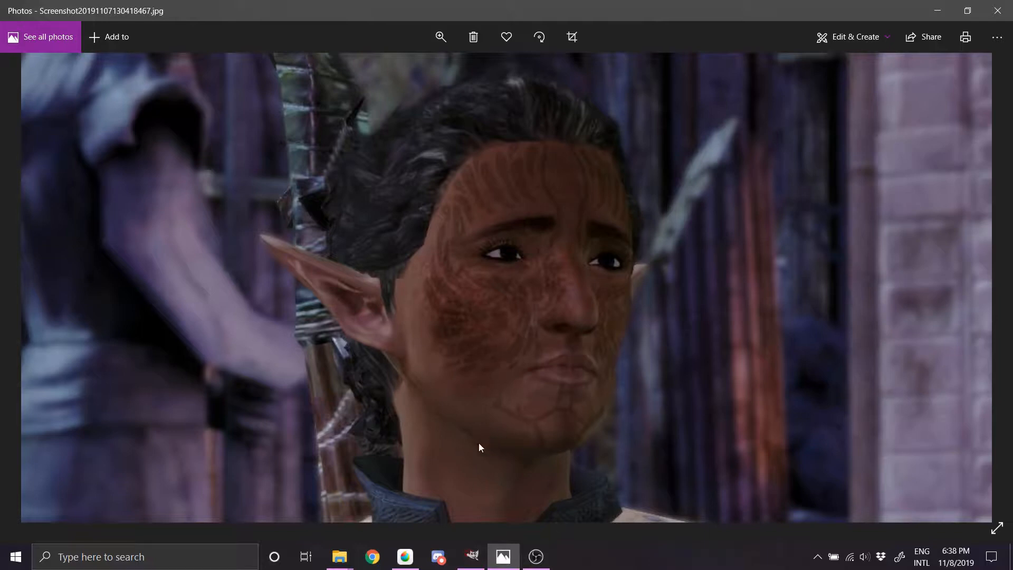
Step: Switch to MediBang Paint Pro and choose the Symmetry Pen from the Ink brushes
click(405, 556)
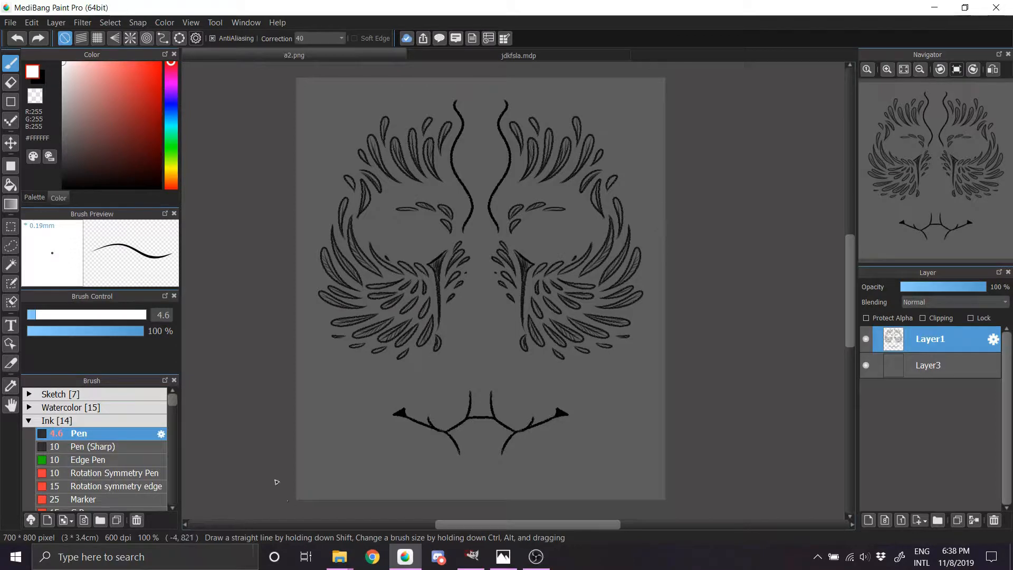
click(52, 394)
click(91, 435)
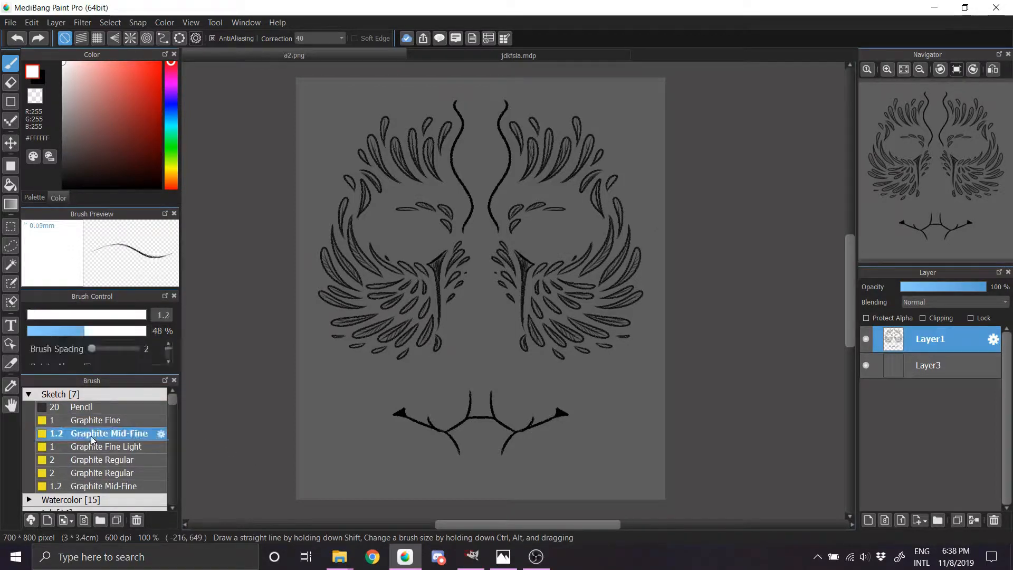
click(32, 394)
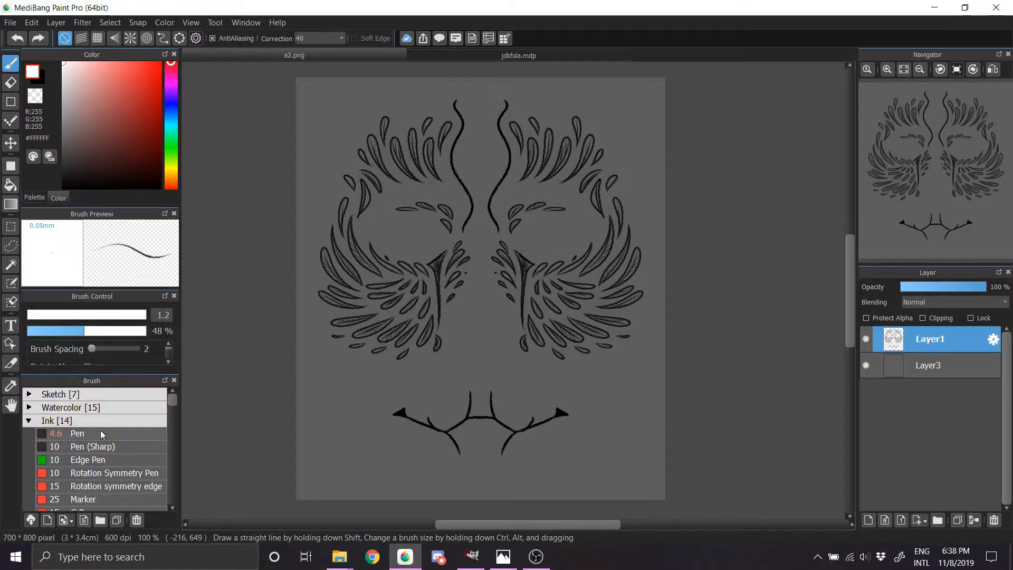
click(119, 475)
click(117, 486)
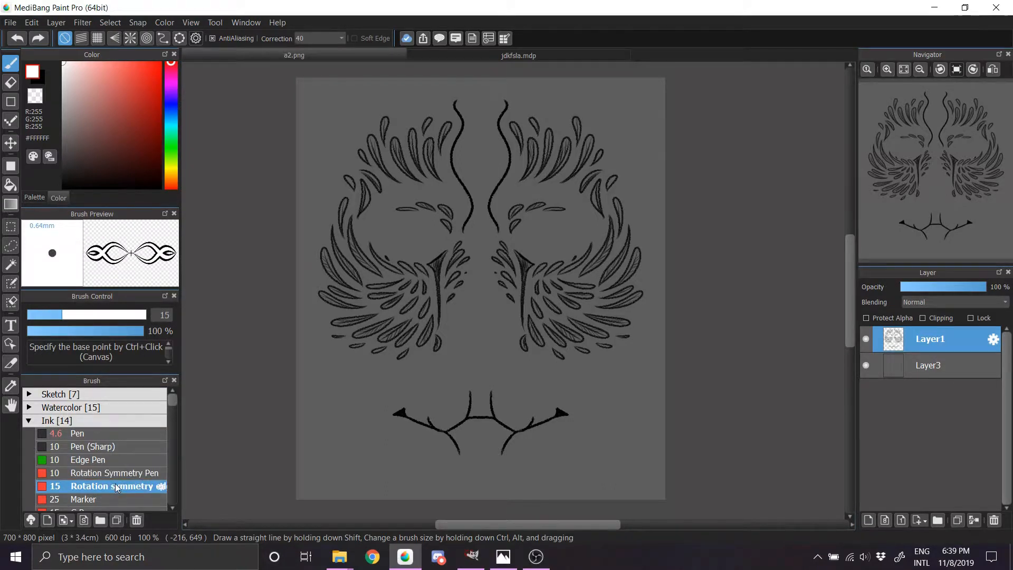
scroll(177, 409, down, 3)
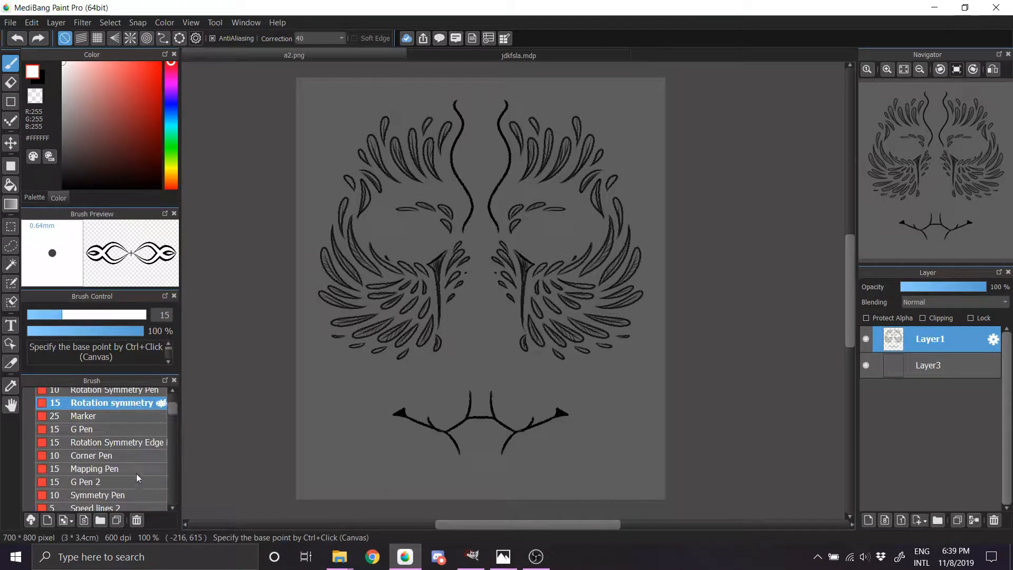
click(132, 494)
Step: Lower the opacity of Layer1 to 34% and add a new empty layer above it
click(927, 286)
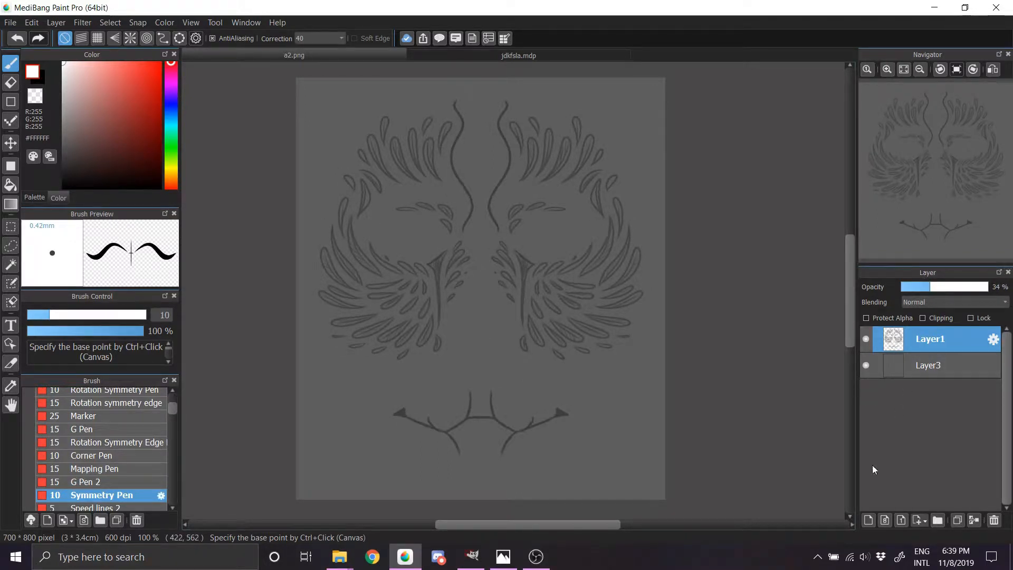
click(868, 519)
Step: Using the Pen brush at size 14.3, sketch rough white guides for the eyes, nose, mouth and chin over the faded pattern
drag(171, 410, 168, 401)
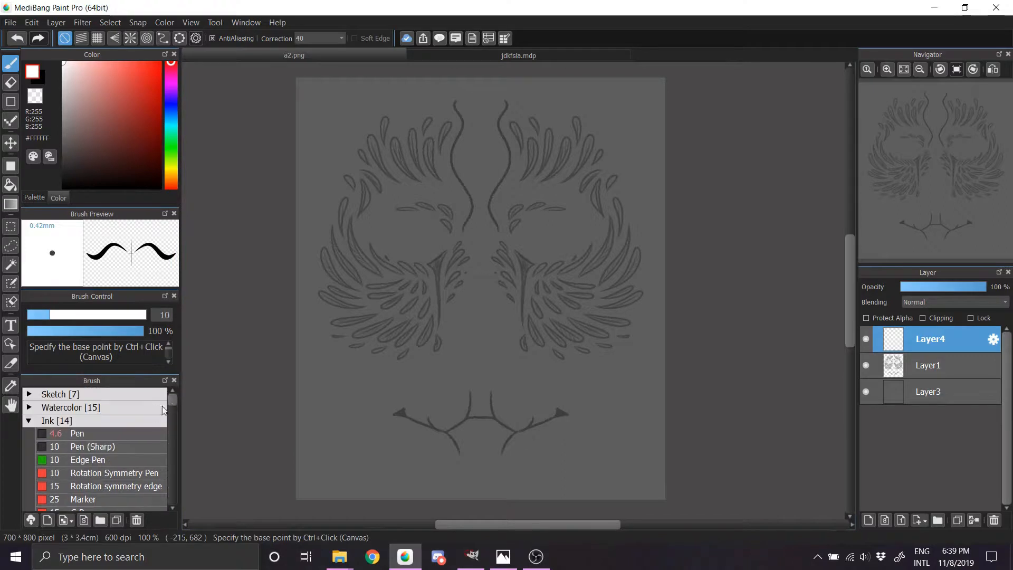
click(101, 434)
drag(59, 318, 60, 314)
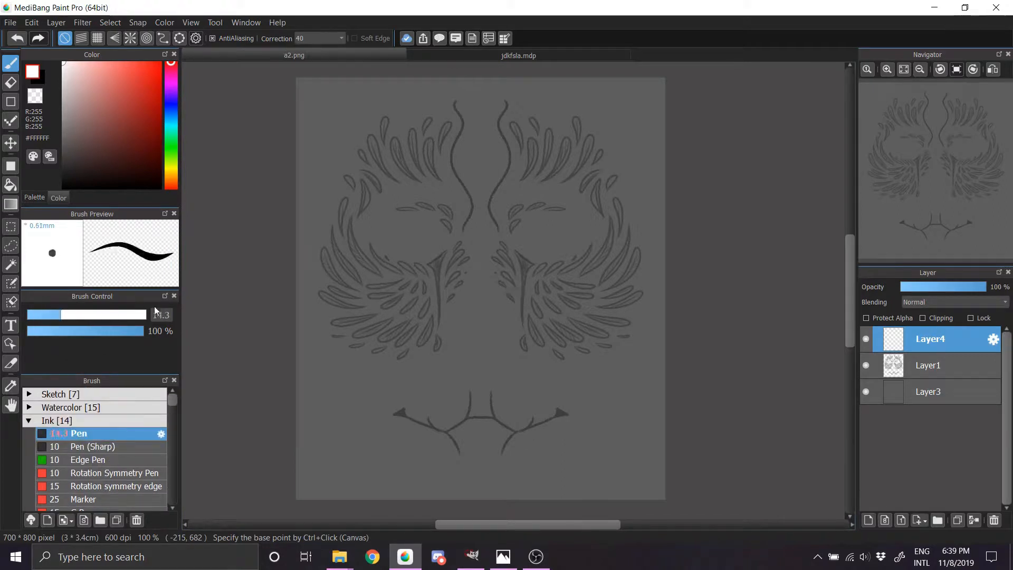
mouse_move(526, 236)
mouse_down()
mouse_move(569, 239)
mouse_move(525, 238)
mouse_up()
mouse_move(407, 236)
mouse_down()
mouse_move(447, 229)
mouse_move(406, 222)
mouse_move(419, 243)
mouse_up()
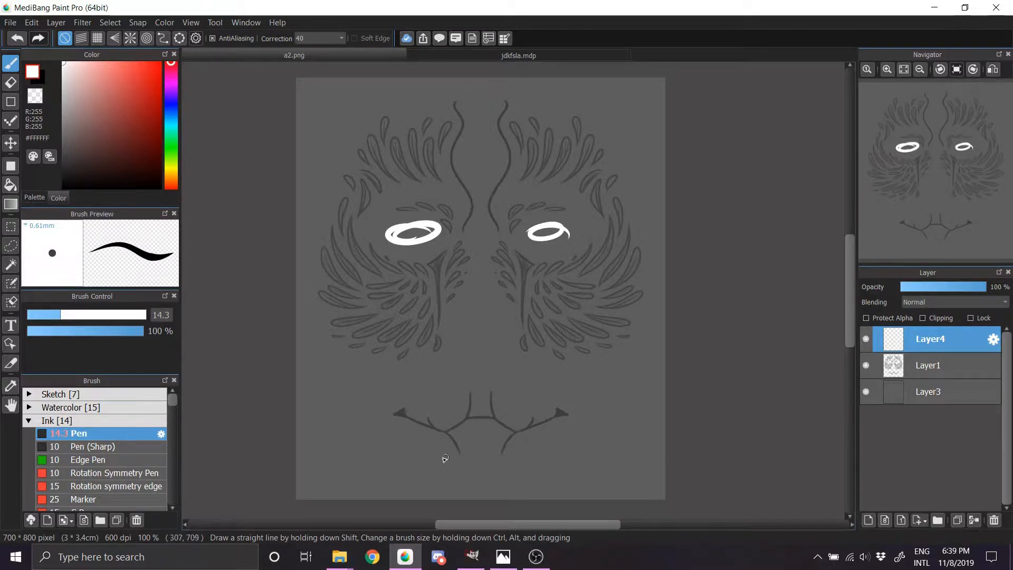
drag(431, 453, 562, 457)
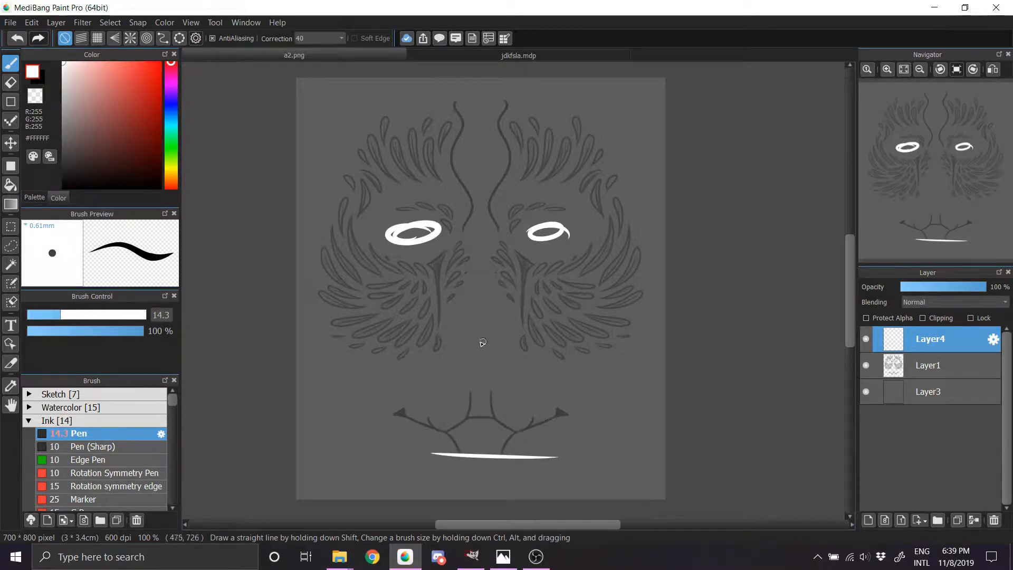
mouse_move(456, 311)
mouse_down()
mouse_move(475, 296)
mouse_move(504, 331)
mouse_move(501, 302)
mouse_up()
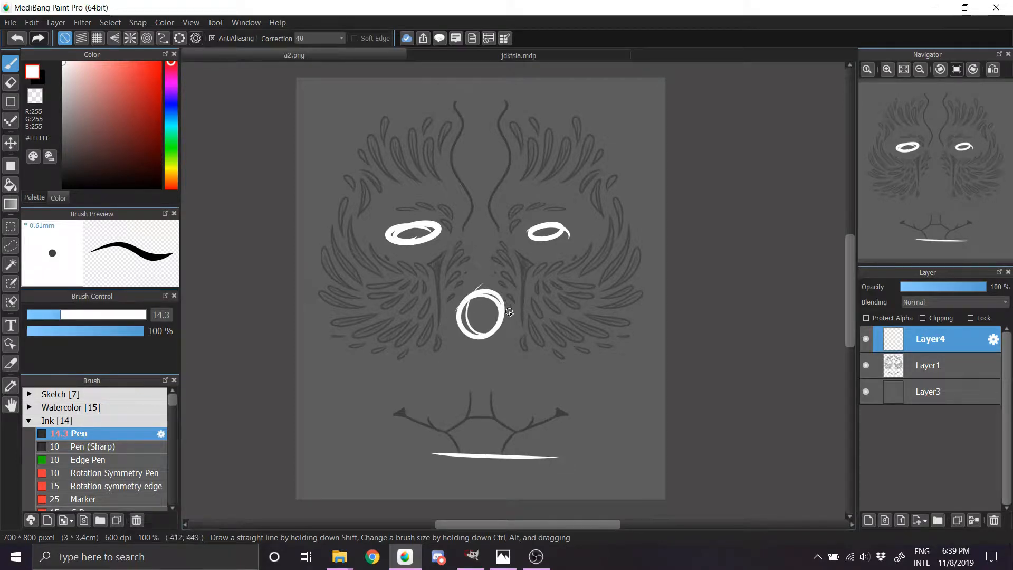
mouse_move(490, 231)
mouse_down()
mouse_move(515, 274)
mouse_move(510, 318)
mouse_move(449, 293)
mouse_move(479, 228)
mouse_up()
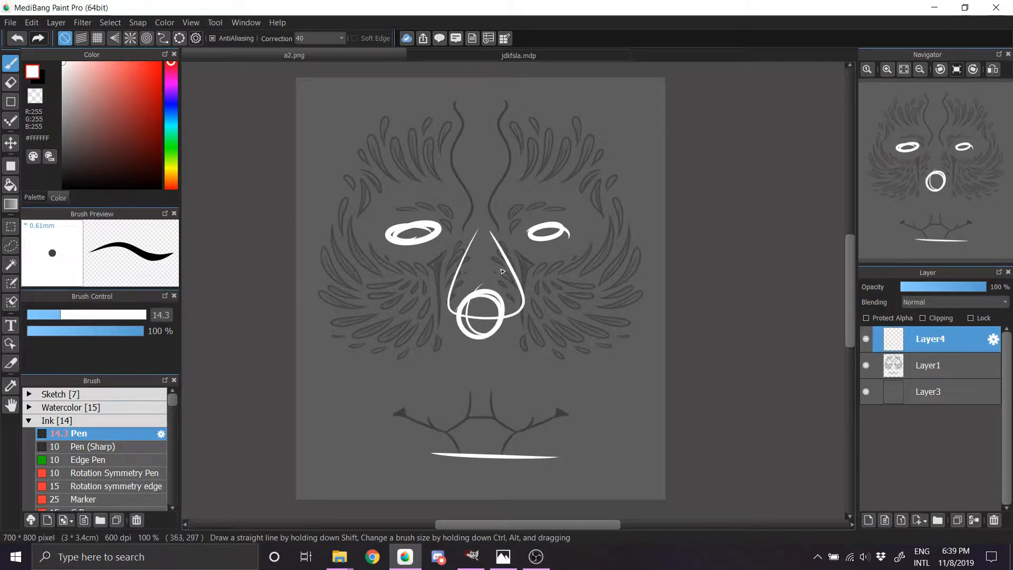
mouse_move(506, 360)
mouse_down()
mouse_move(446, 369)
mouse_move(506, 361)
mouse_move(520, 349)
mouse_up()
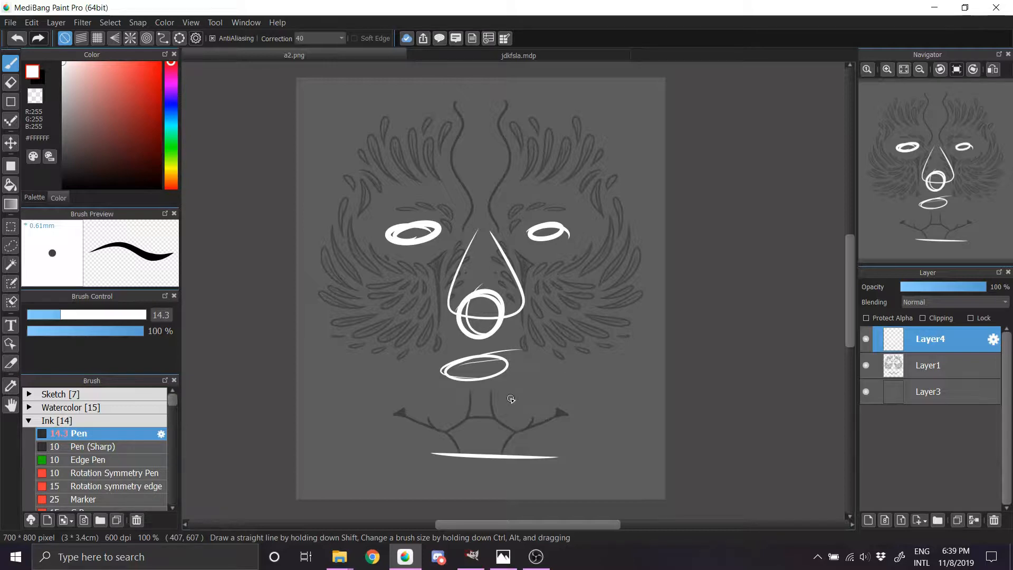
Step: Undo all of the white facial guide strokes on the new layer
key(ctrl+z)
key(ctrl+z)
key(ctrl+z)
key(ctrl+z)
key(ctrl+z)
key(ctrl+z)
key(ctrl+z)
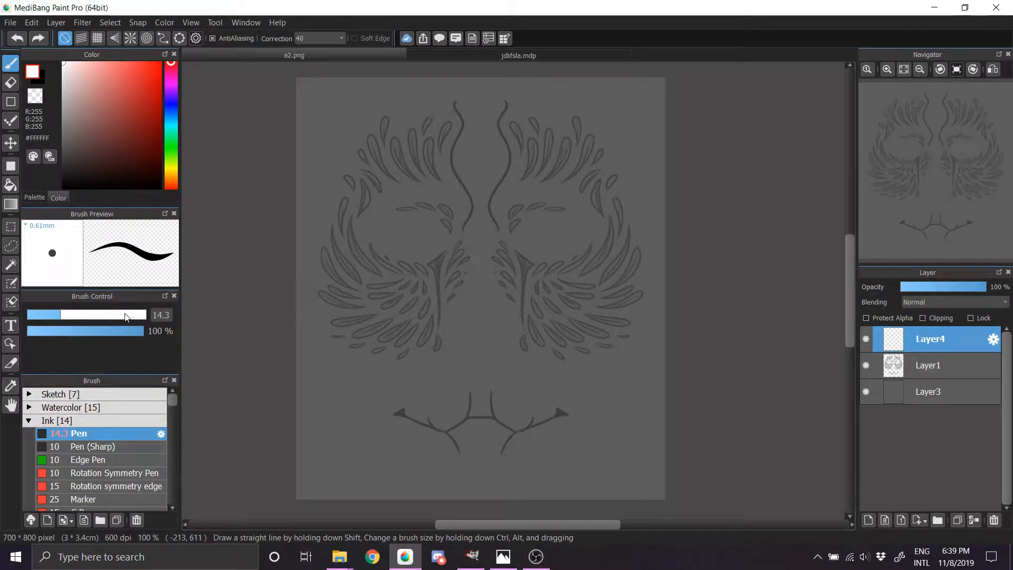
Step: Select the Symmetry Pen and set its symmetry base point at the middle of the short horizontal line in the chin design
drag(173, 402, 170, 407)
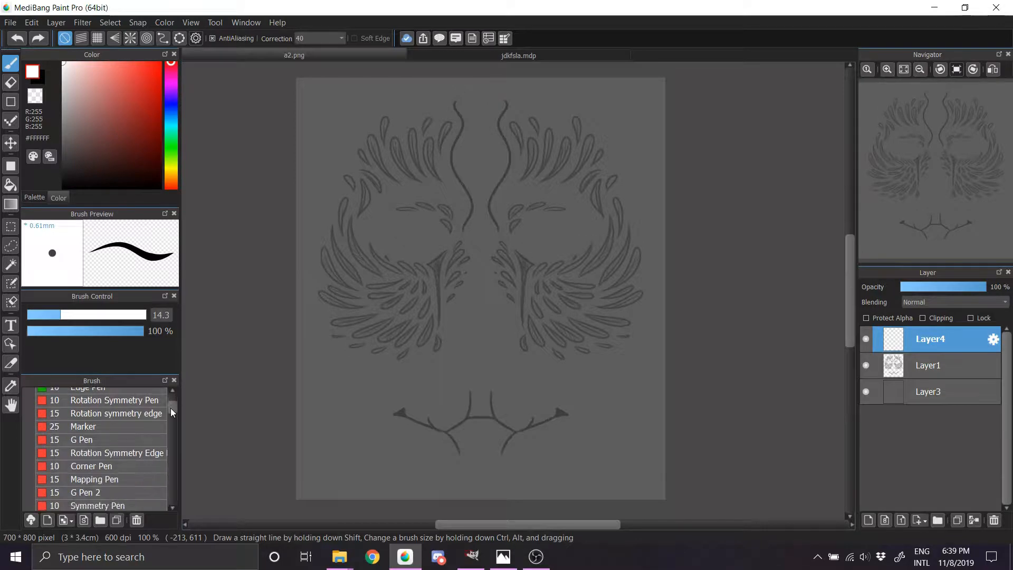
click(158, 413)
click(144, 453)
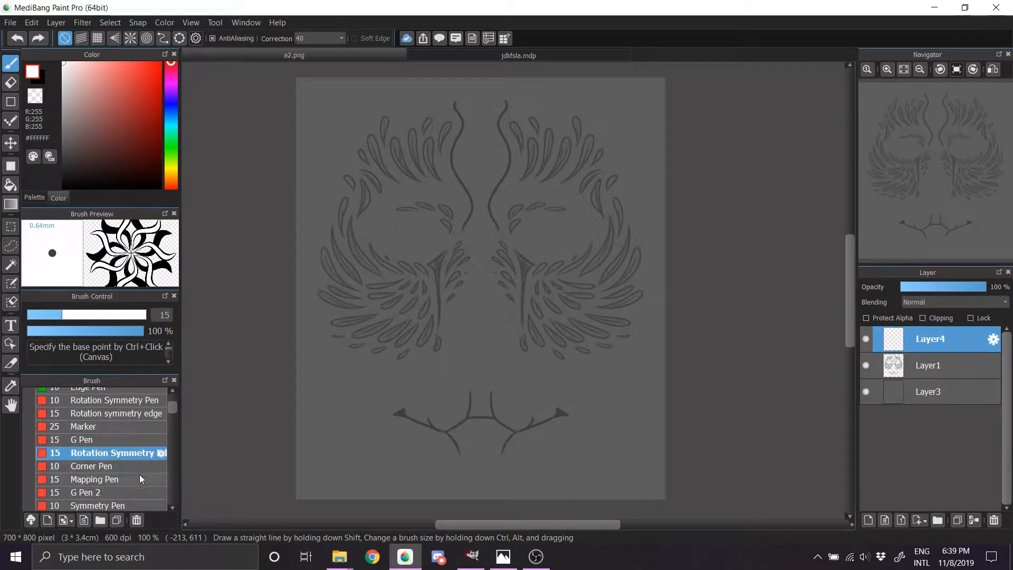
click(132, 504)
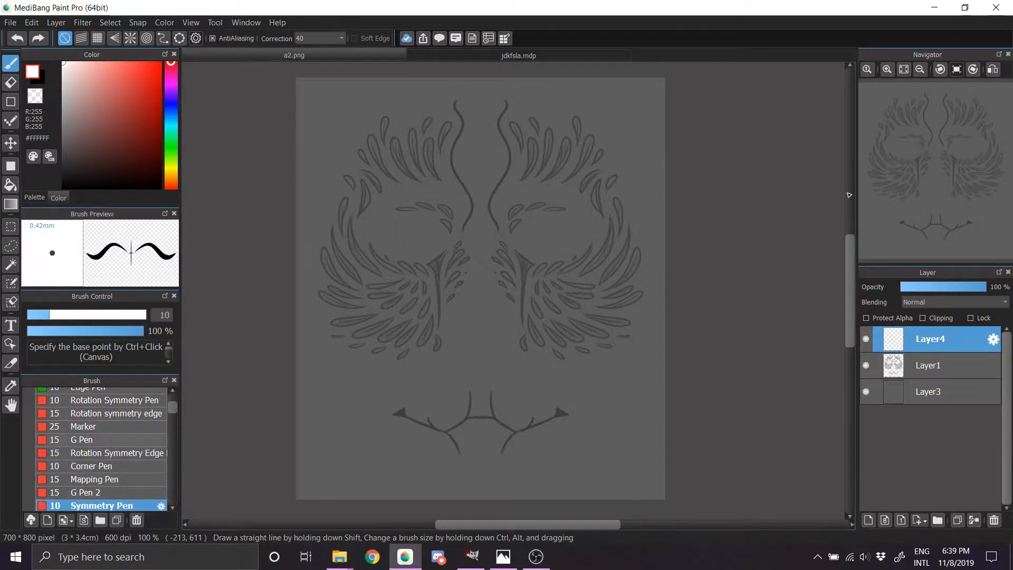
click(887, 70)
click(887, 70)
click(887, 70)
click(927, 156)
drag(927, 156, 934, 146)
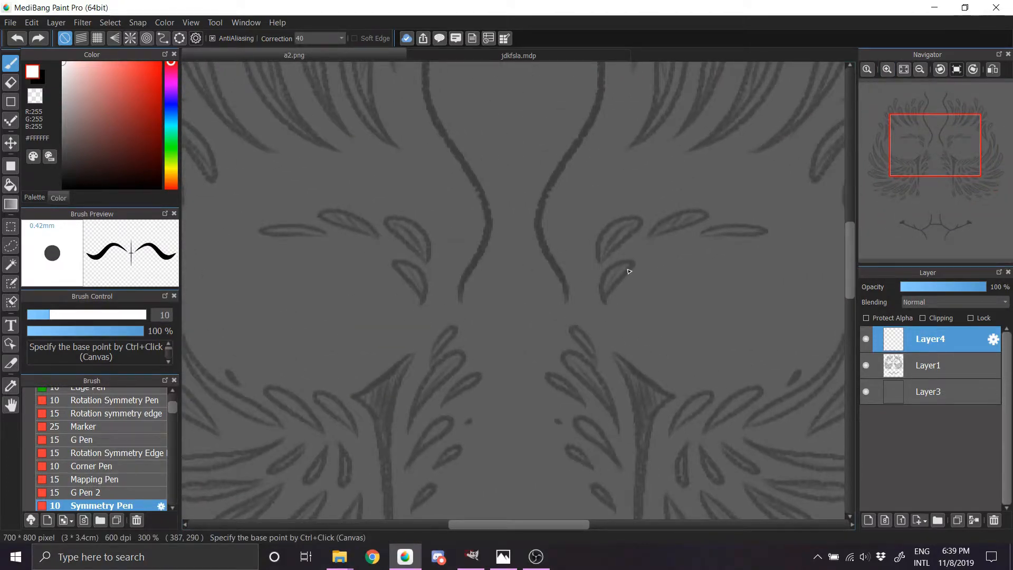
drag(931, 174, 938, 216)
ctrl+click(529, 369)
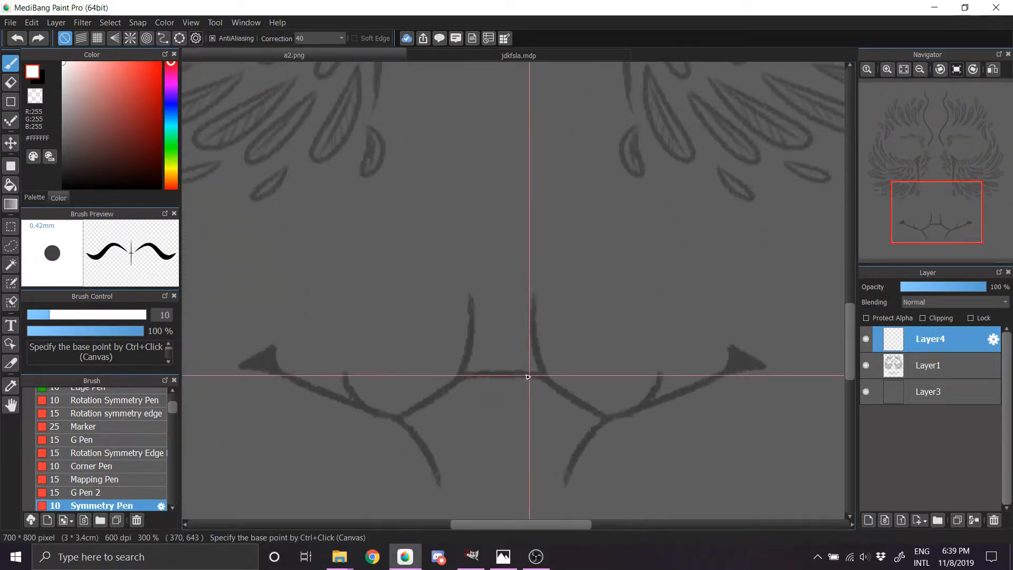
ctrl+click(502, 369)
ctrl+click(502, 376)
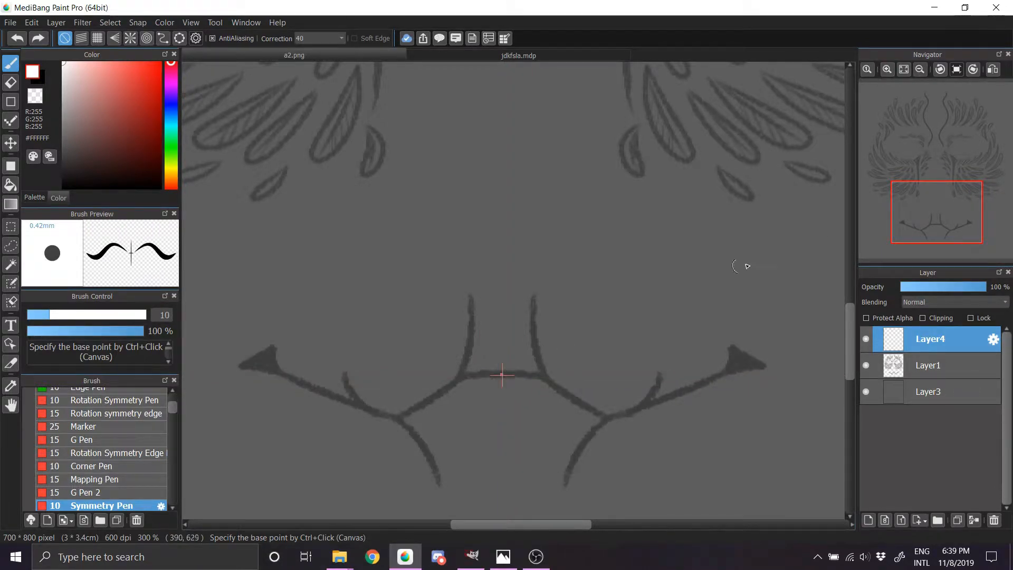
Step: Try mirrored test strokes with the Symmetry Pen from beside the nose down across the cheeks, and undo them
drag(936, 211, 943, 150)
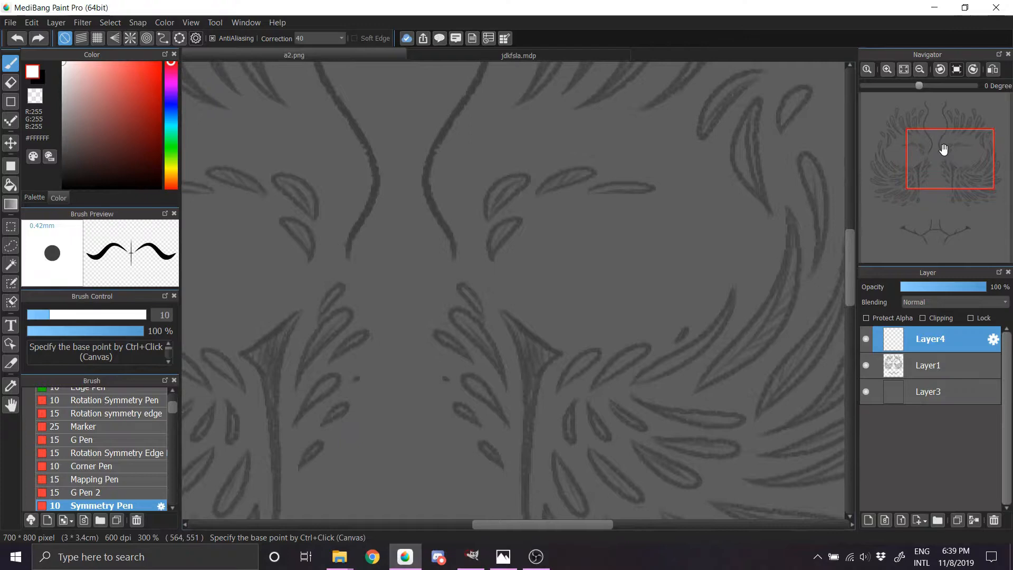
click(918, 70)
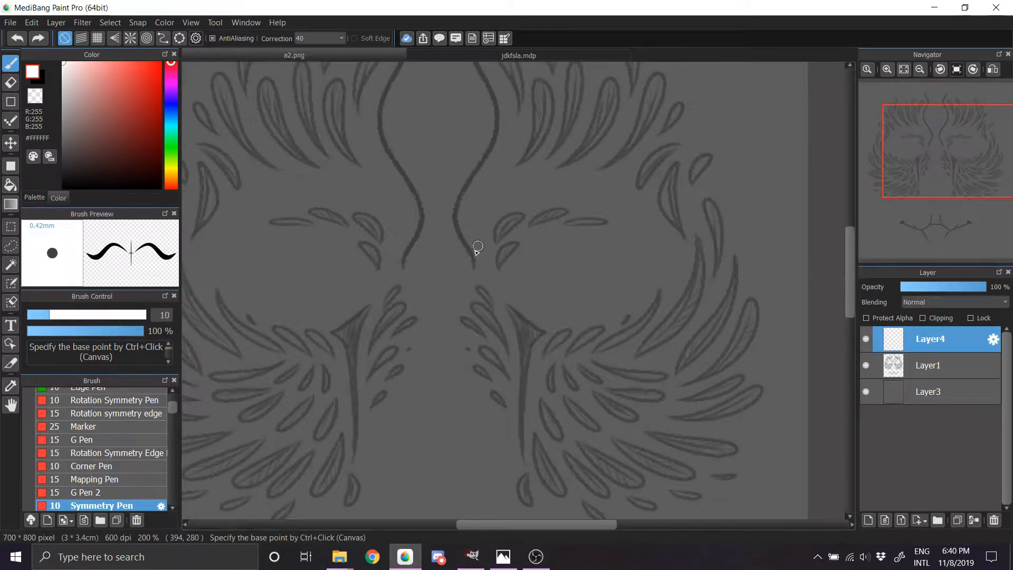
mouse_move(475, 248)
mouse_down()
mouse_move(522, 359)
mouse_move(514, 413)
mouse_move(582, 385)
mouse_move(567, 363)
mouse_up()
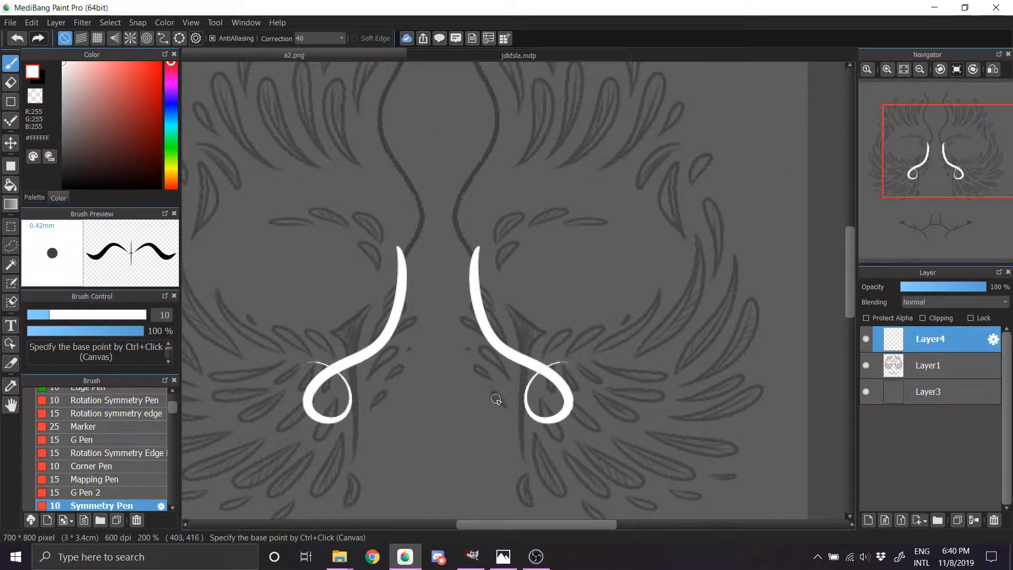
drag(490, 392, 505, 404)
key(ctrl+z)
key(ctrl+z)
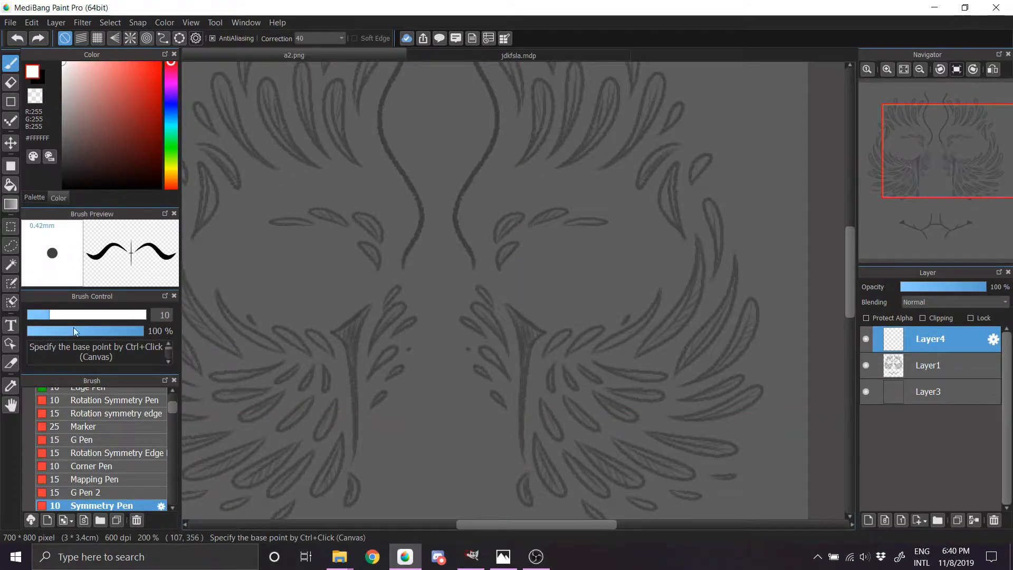
Step: Set the Symmetry Pen's brush size to 8.6
drag(49, 314, 41, 315)
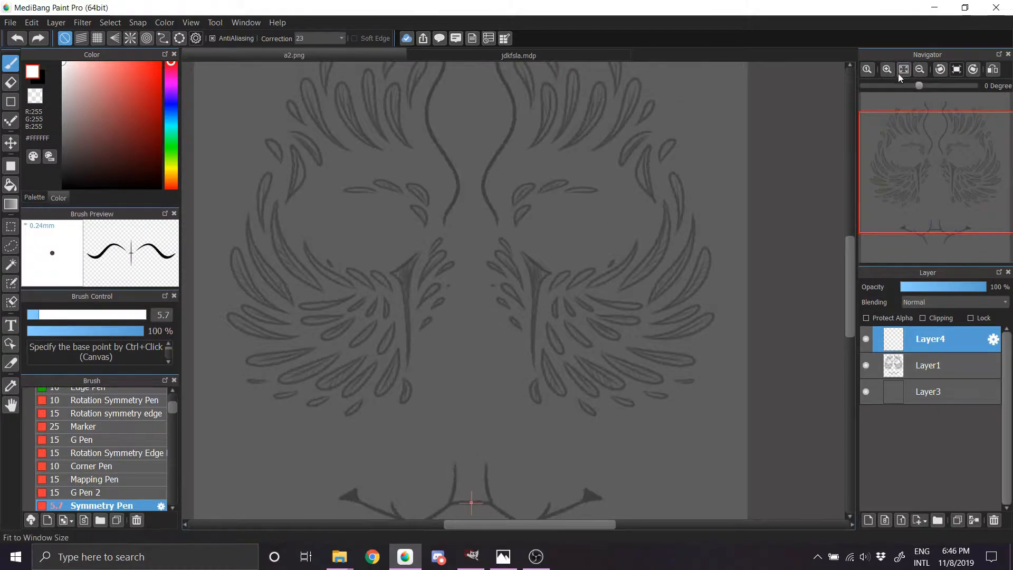
drag(897, 74, 941, 177)
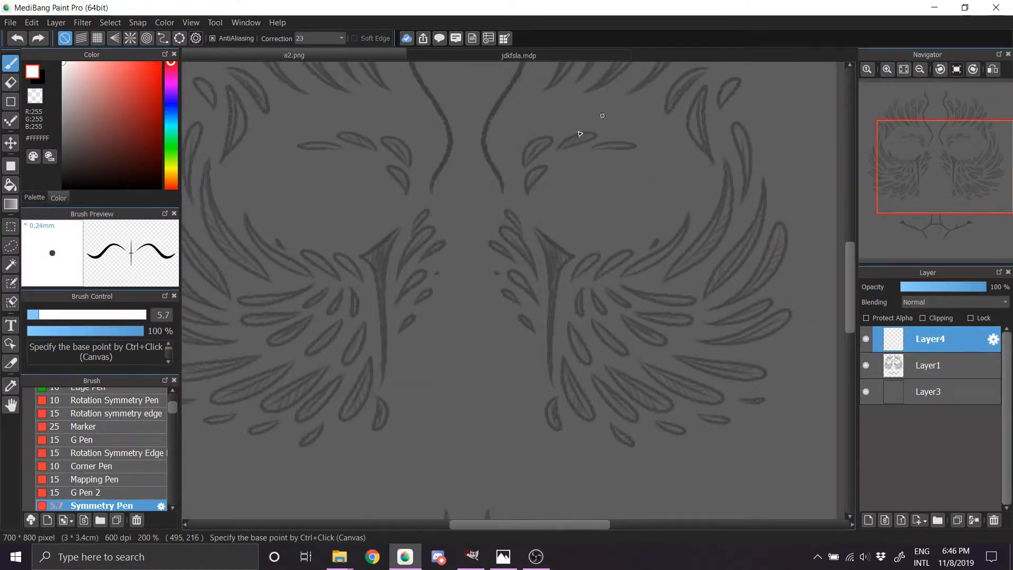
click(46, 314)
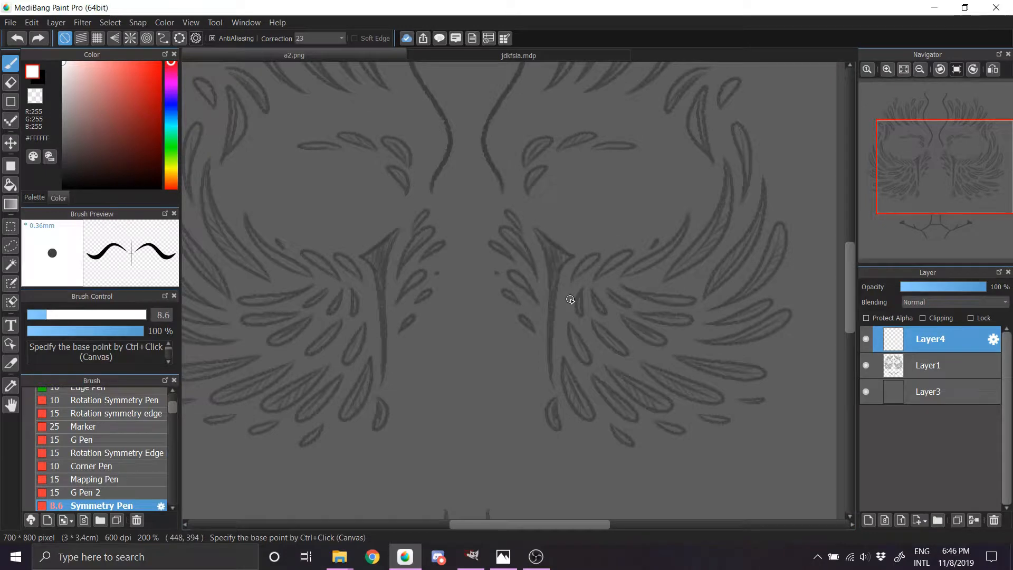
Step: Try a short thick mirrored stroke at the lower ends of the inner cheek lines, and undo the attempts
click(933, 158)
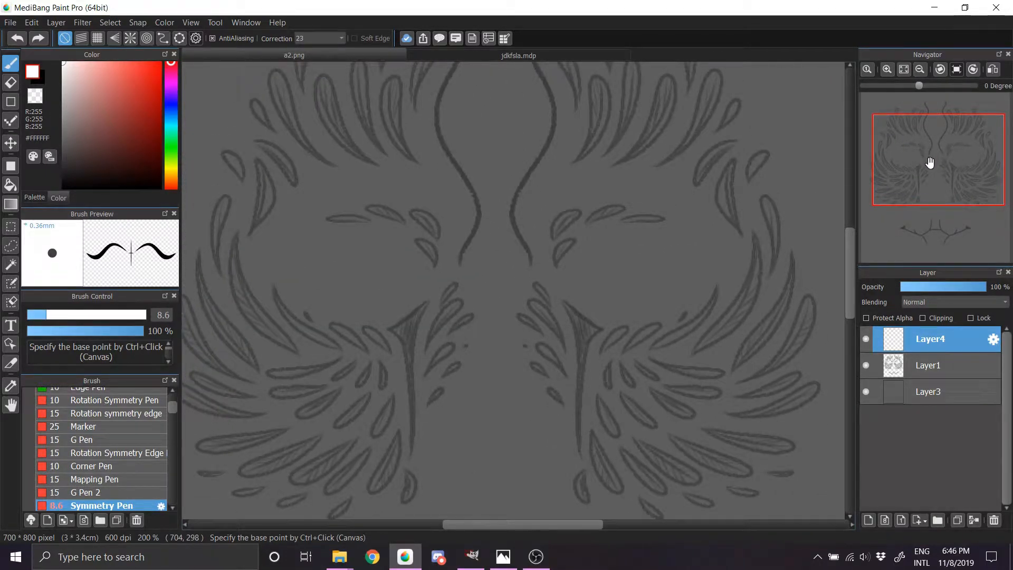
drag(938, 165, 941, 176)
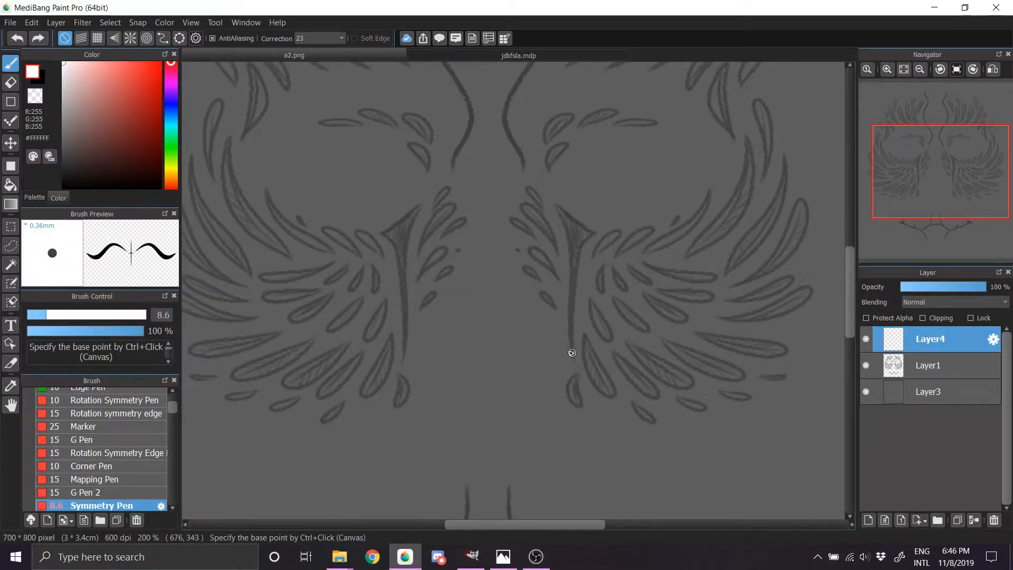
mouse_move(570, 366)
mouse_down()
mouse_move(562, 385)
mouse_move(575, 358)
mouse_up()
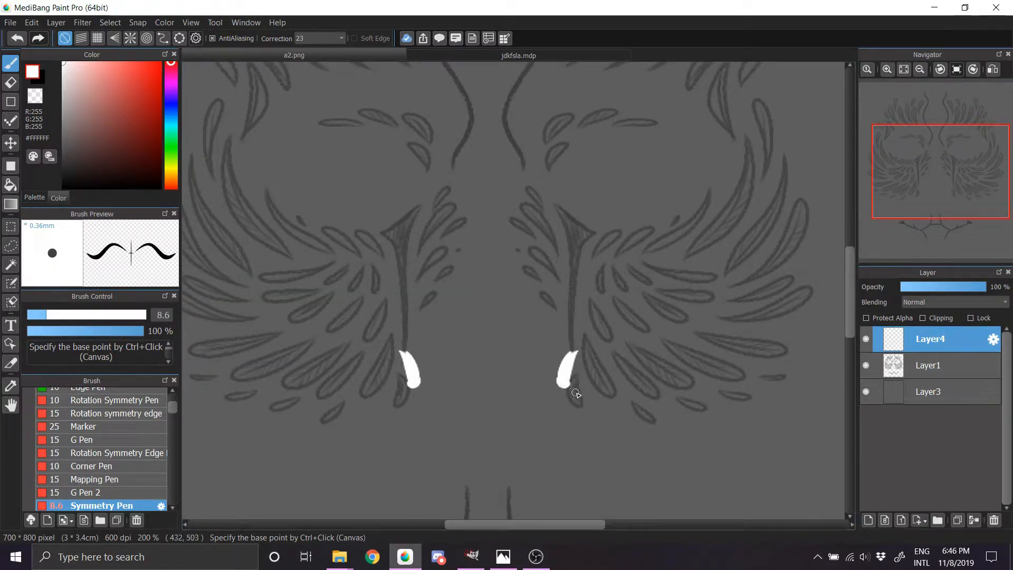
key(ctrl+z)
key(ctrl+z)
key(ctrl+z)
key(ctrl+z)
key(ctrl+z)
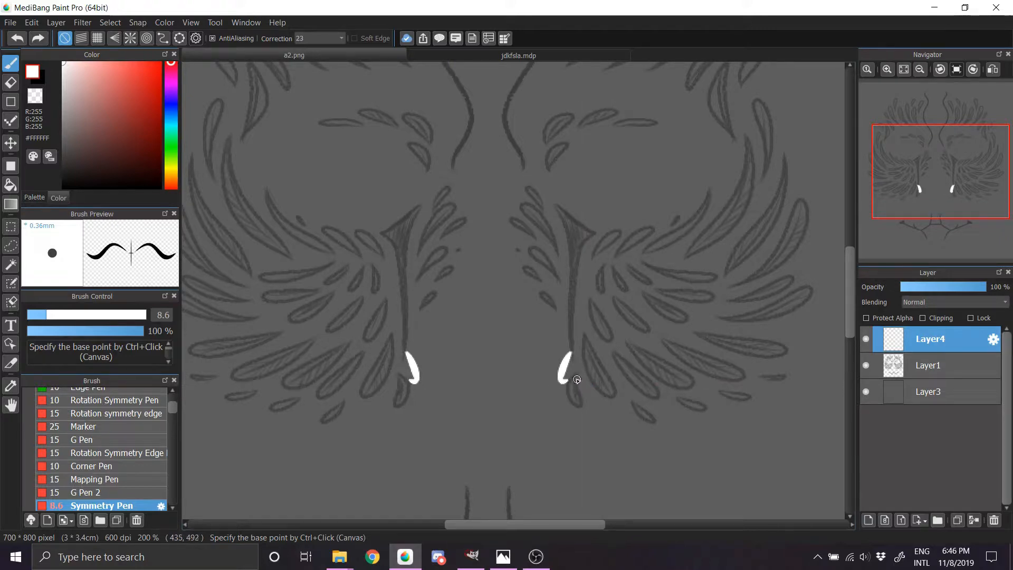
key(ctrl+z)
key(ctrl+z)
key(ctrl+z)
Step: Draw a mirrored thick curved trunk rising from the lower inner cheeks and extend it as a wavy branch to the outer cheeks
mouse_move(574, 394)
mouse_down()
mouse_move(573, 361)
mouse_move(568, 390)
mouse_move(580, 396)
mouse_move(576, 354)
mouse_move(580, 397)
mouse_move(573, 363)
mouse_move(577, 398)
mouse_move(587, 342)
mouse_move(569, 391)
mouse_move(588, 349)
mouse_move(568, 376)
mouse_move(673, 287)
mouse_up()
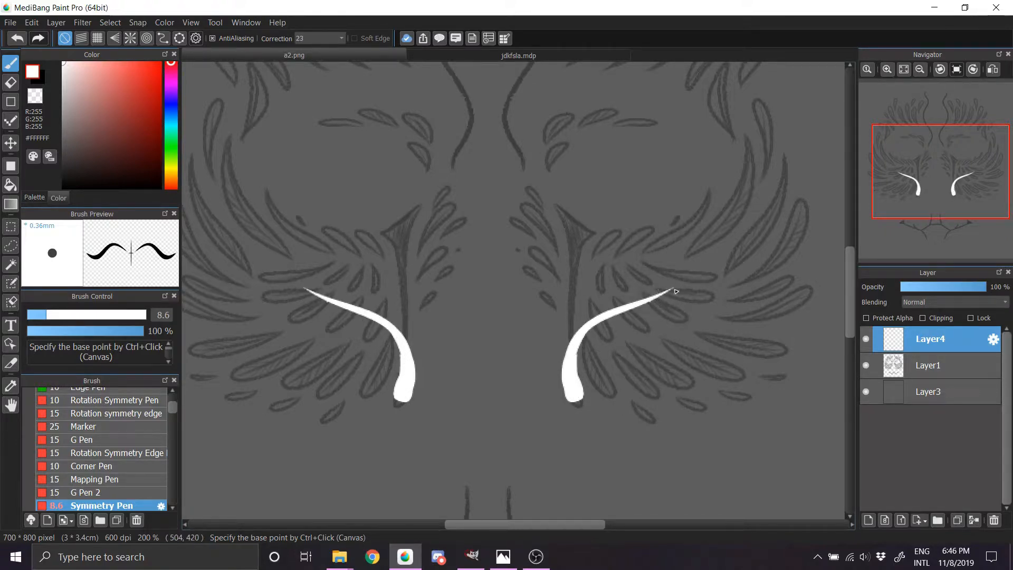
drag(675, 292, 768, 238)
key(ctrl+z)
drag(632, 301, 795, 232)
key(ctrl+z)
drag(641, 296, 788, 257)
key(ctrl+z)
drag(632, 301, 788, 257)
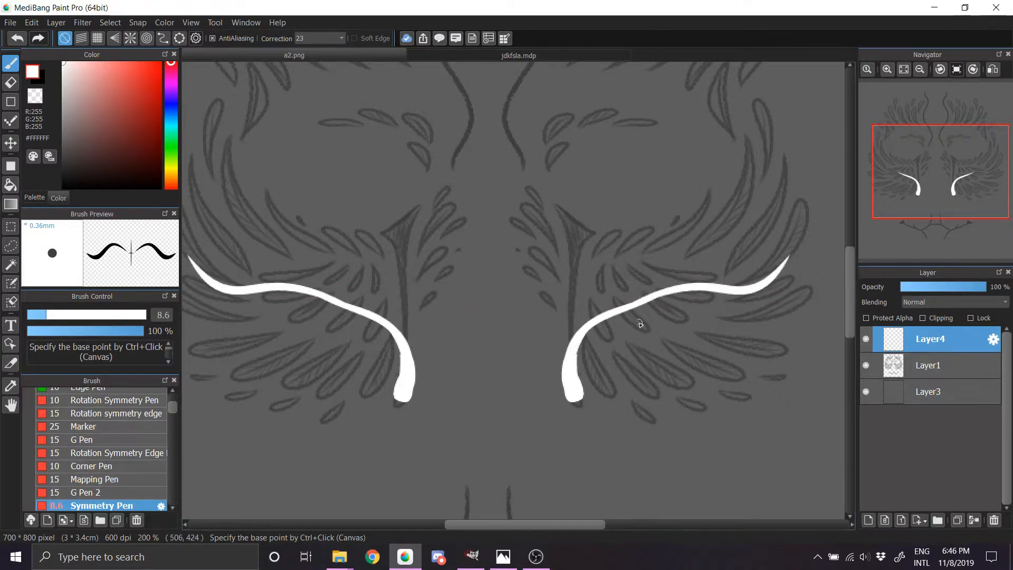
Step: Add two mirrored side branches to the trunk, one curving outward below the main branch and one rising toward the eye
drag(625, 312, 729, 328)
drag(672, 290, 703, 199)
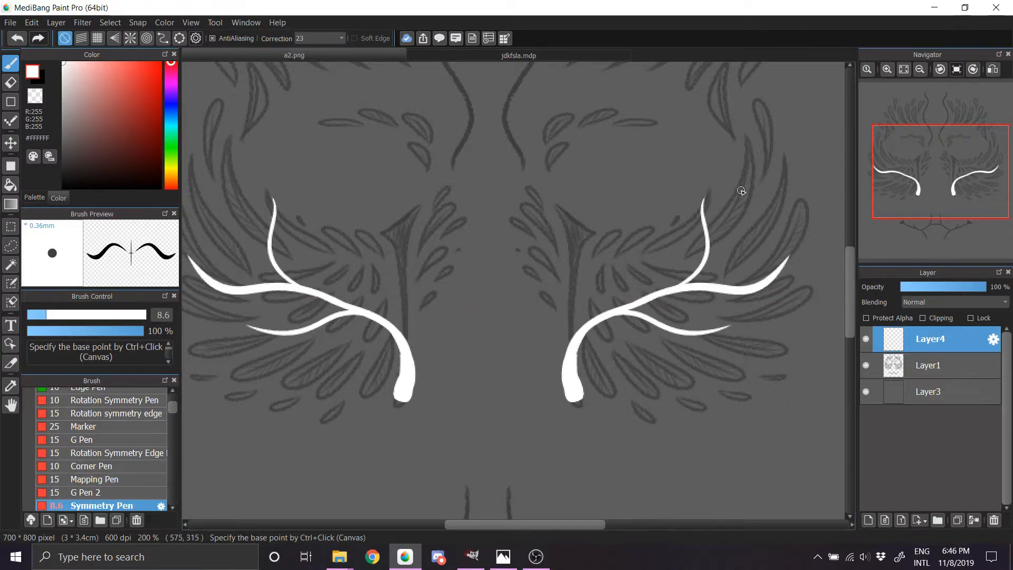
key(ctrl+z)
drag(627, 302, 675, 239)
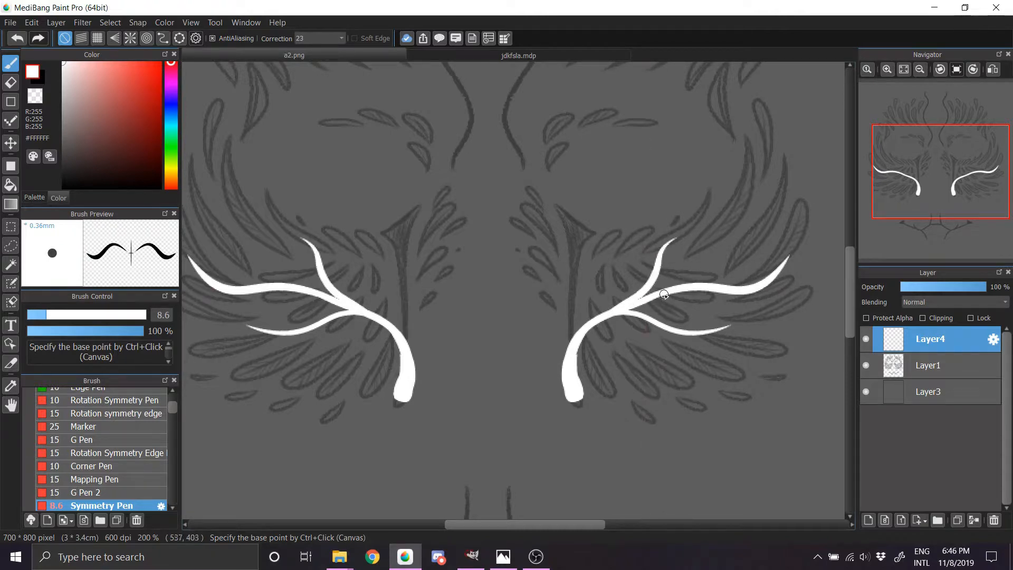
Step: Draw a mirrored branch from the main cheek branch outward to the temples and extend it upward past the outer eyes in a thin tip
mouse_move(647, 297)
mouse_down()
mouse_move(729, 244)
mouse_move(758, 201)
mouse_up()
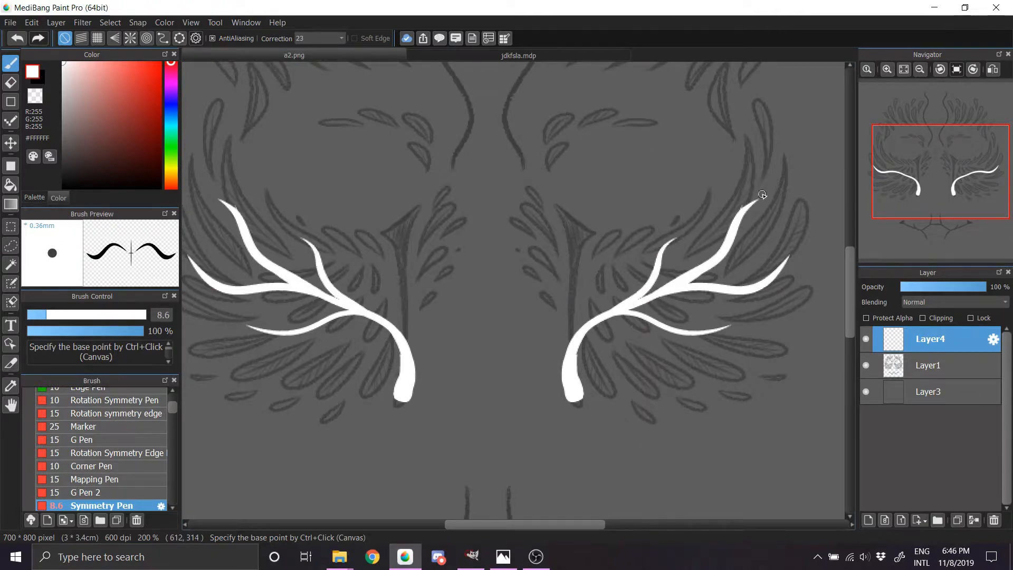
drag(726, 242, 765, 195)
drag(952, 187, 955, 160)
mouse_move(667, 263)
mouse_down()
mouse_move(675, 177)
mouse_move(661, 155)
mouse_up()
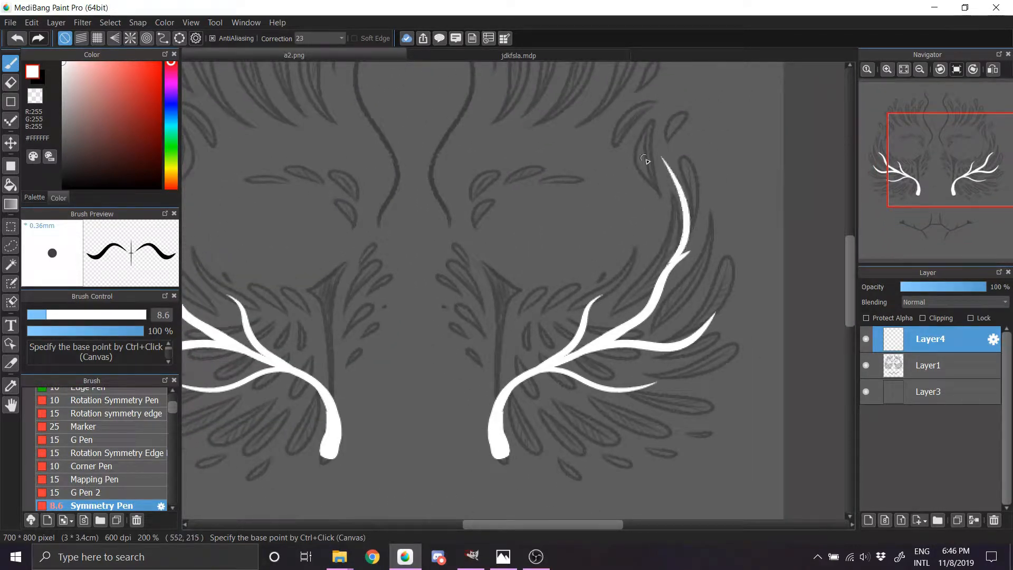
key(ctrl+z)
mouse_move(669, 265)
mouse_down()
mouse_move(684, 227)
mouse_move(668, 159)
mouse_up()
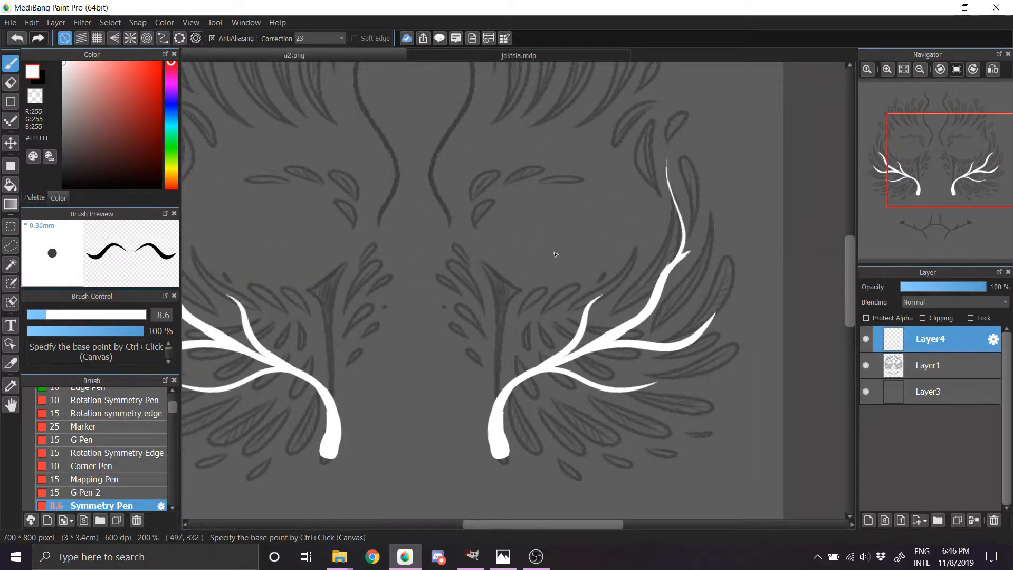
Step: Draw a mirrored branch rising from the trunk toward the inner eye and fork it into two thin twigs
mouse_move(494, 425)
mouse_down()
mouse_move(513, 366)
mouse_move(522, 299)
mouse_up()
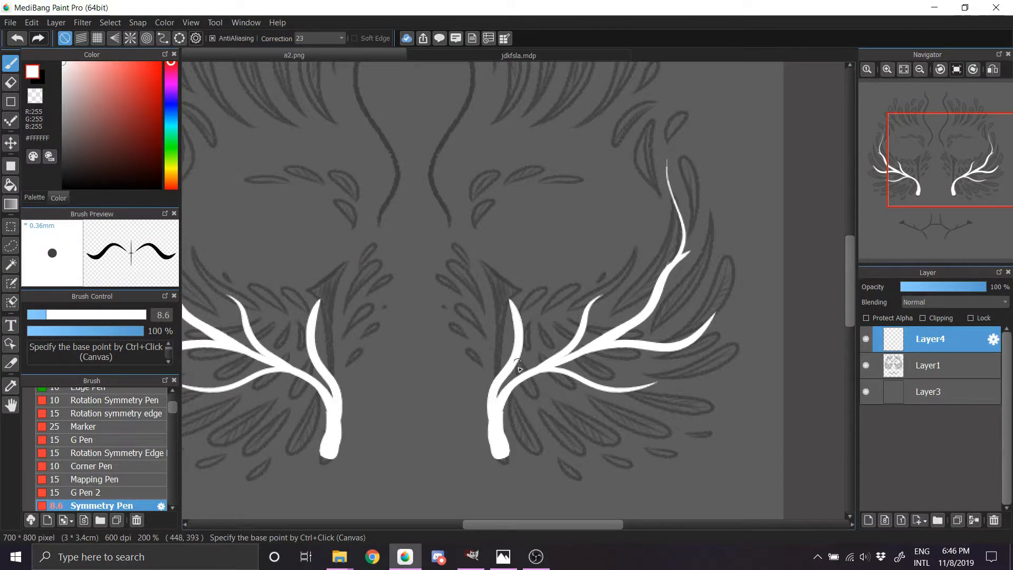
key(ctrl+z)
mouse_move(498, 422)
mouse_down()
mouse_move(514, 346)
mouse_move(491, 401)
mouse_move(505, 369)
mouse_move(493, 308)
mouse_move(516, 338)
mouse_up()
key(ctrl+z)
key(ctrl+z)
mouse_move(496, 302)
mouse_down()
mouse_move(503, 361)
mouse_move(569, 282)
mouse_up()
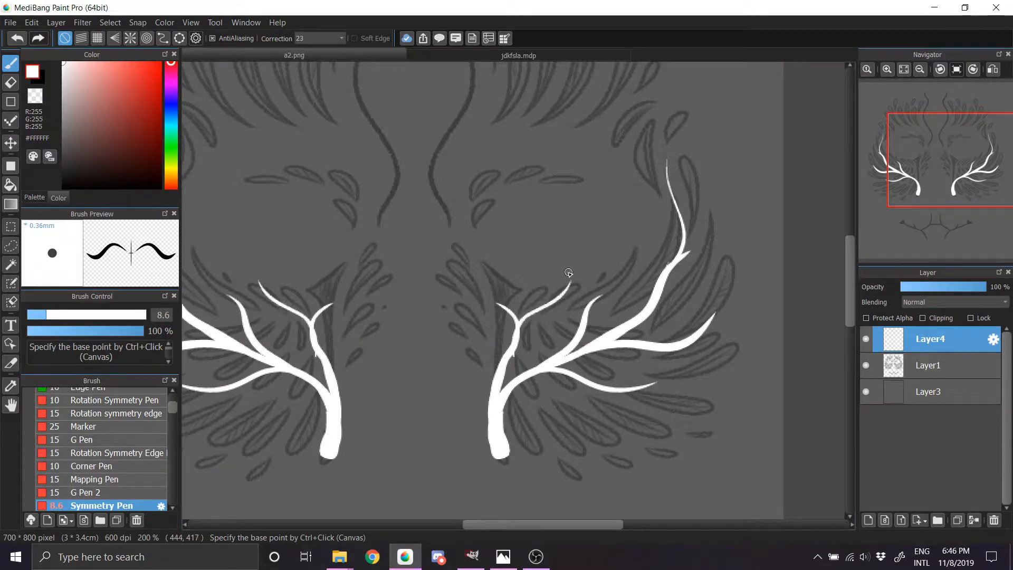
key(ctrl+z)
drag(510, 337, 568, 283)
key(ctrl+z)
drag(511, 340, 563, 278)
Step: Add small mirrored twigs to the temple branch's upper tip and outer bend, and one near the tip of the main cheek branch
mouse_move(951, 159)
mouse_down()
mouse_move(947, 207)
mouse_move(932, 154)
mouse_move(880, 176)
mouse_up()
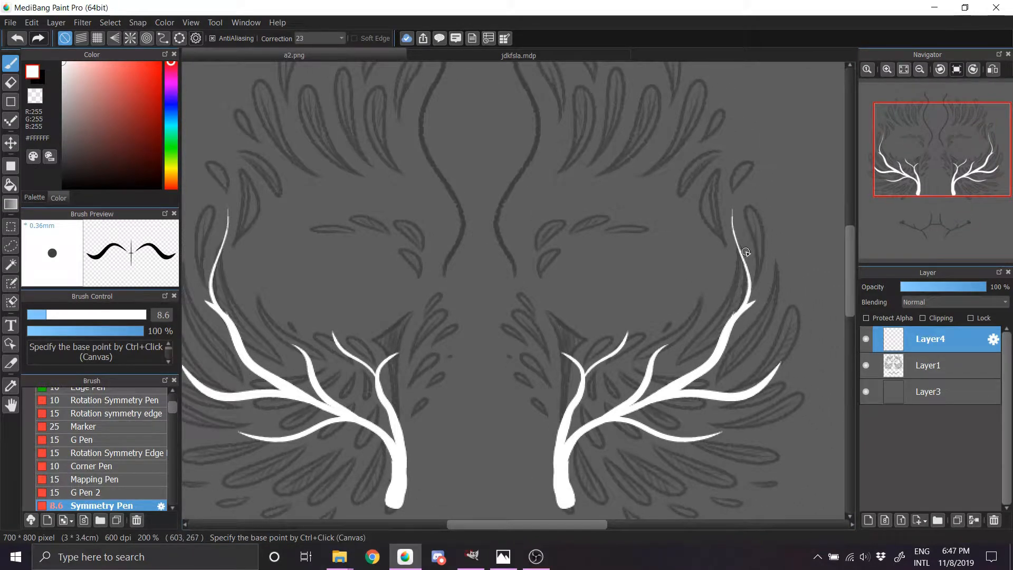
drag(743, 261, 743, 208)
mouse_move(748, 311)
mouse_down()
mouse_move(776, 269)
mouse_move(771, 298)
mouse_move(777, 277)
mouse_up()
key(ctrl+z)
mouse_move(948, 157)
mouse_down()
mouse_move(959, 167)
mouse_move(955, 181)
mouse_up()
drag(688, 239, 721, 185)
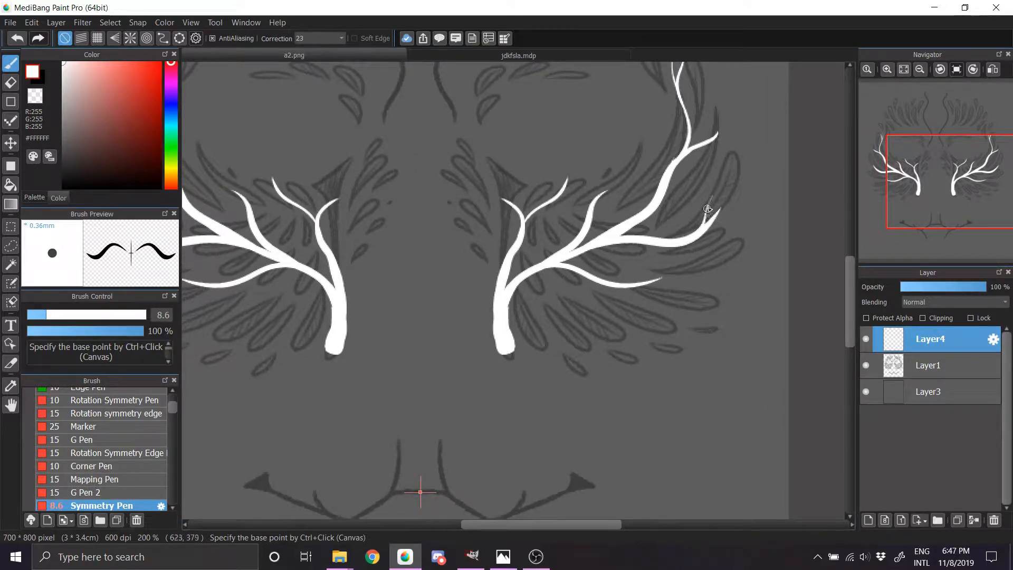
Step: Add a short mirrored twig forking downward near the end of the lower cheek branch
mouse_move(613, 287)
mouse_down()
mouse_move(669, 294)
mouse_move(648, 298)
mouse_move(684, 304)
mouse_up()
key(ctrl+z)
key(ctrl+z)
key(ctrl+z)
drag(623, 285, 676, 301)
drag(955, 196, 941, 181)
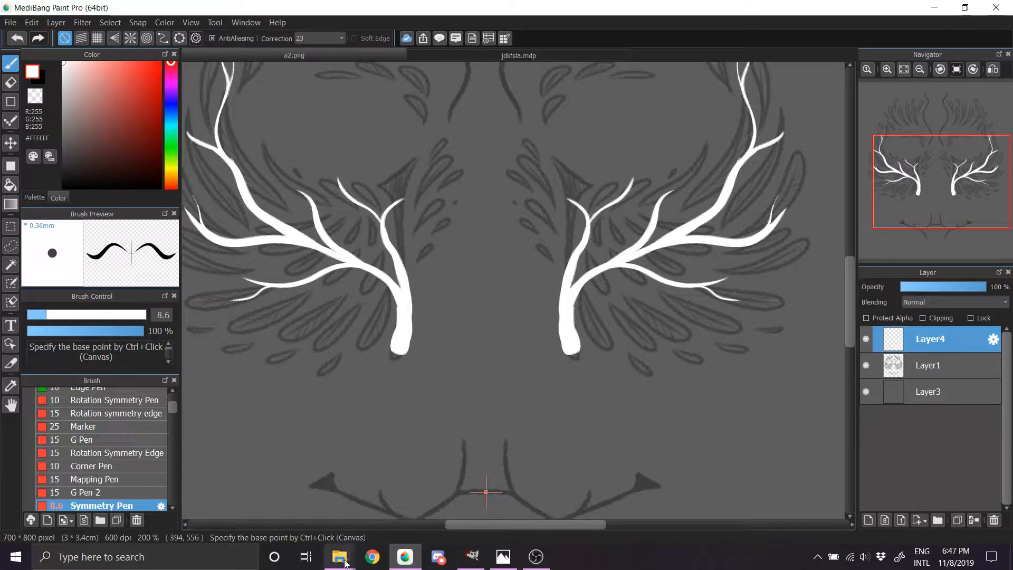
Step: Switch to File Explorer and examine the Inquisition_Vallaslin_concept image in the Desktop's stuff > Vallaslin folder, then close it
mouse_move(342, 559)
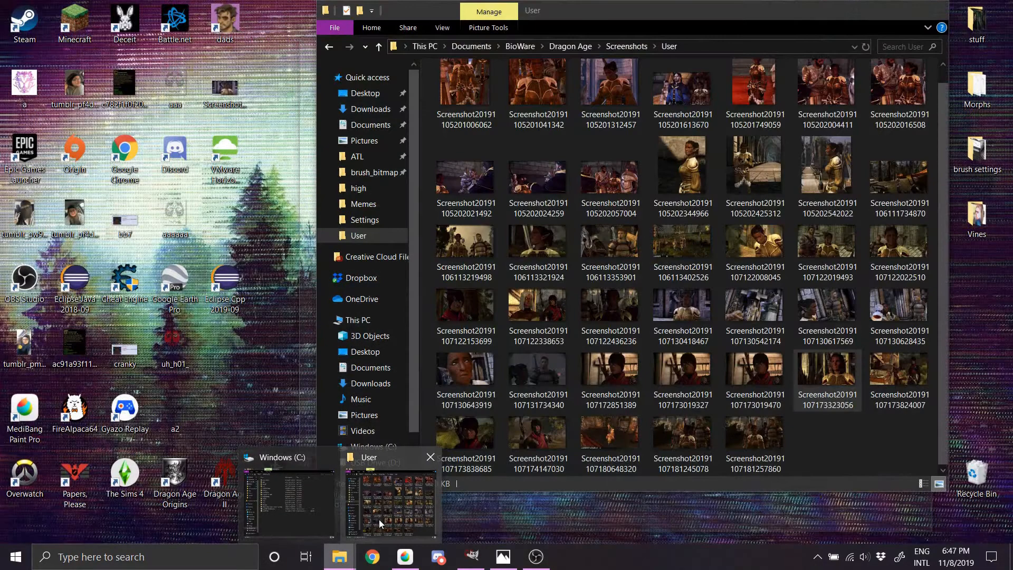
click(379, 519)
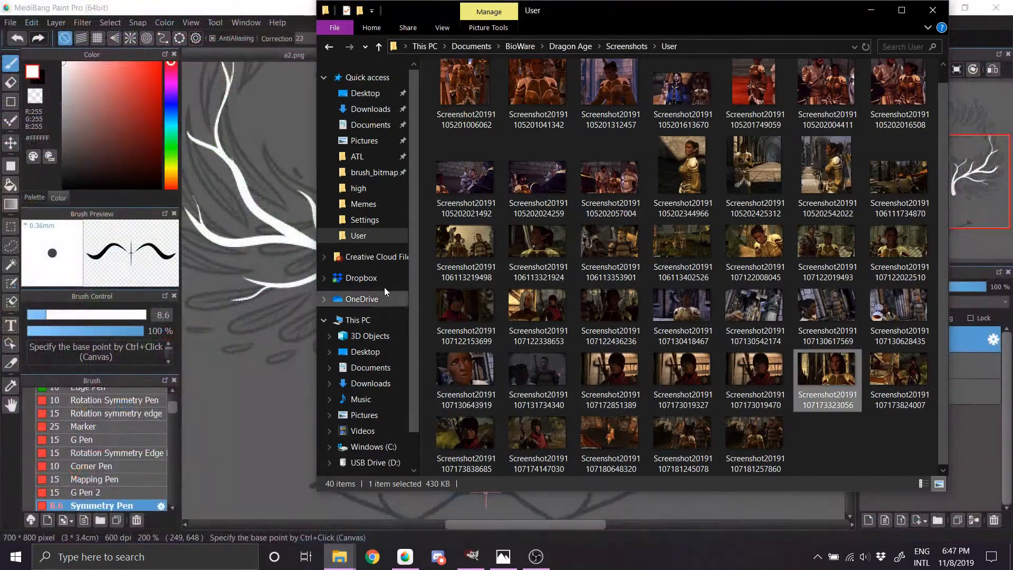
mouse_move(415, 259)
mouse_down()
mouse_move(416, 284)
mouse_move(414, 248)
mouse_up()
click(365, 93)
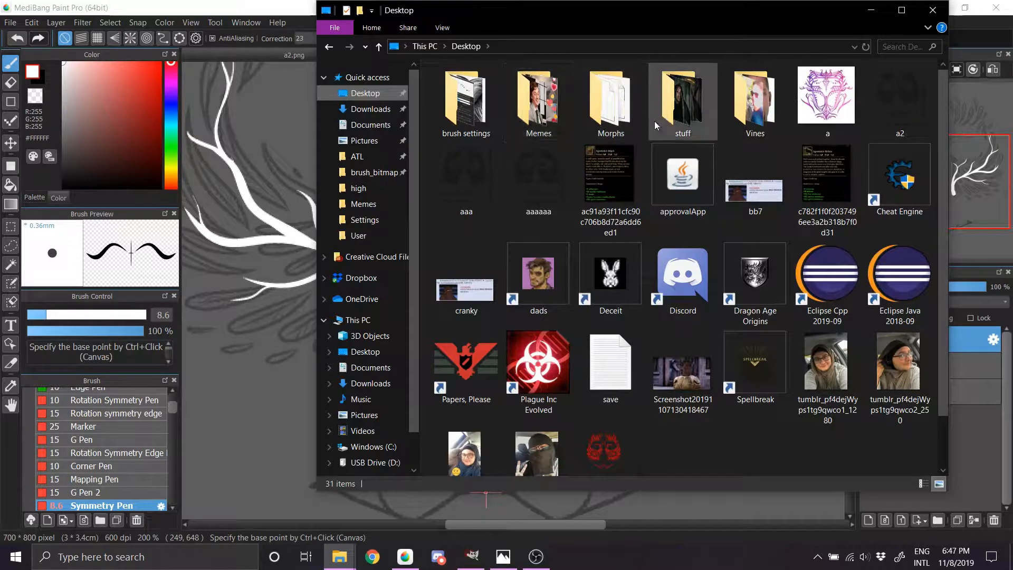
click(684, 116)
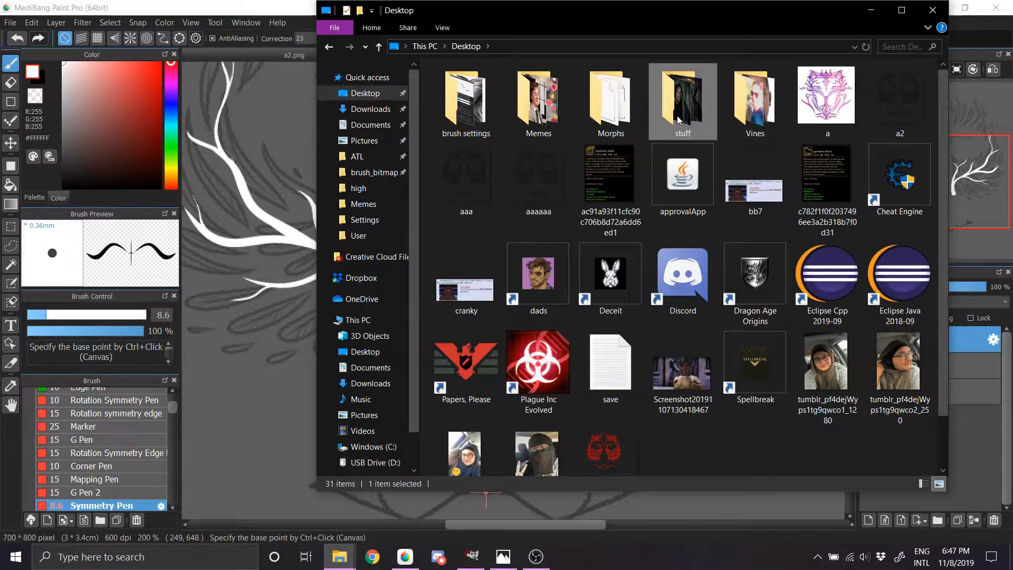
double_click(677, 121)
double_click(547, 206)
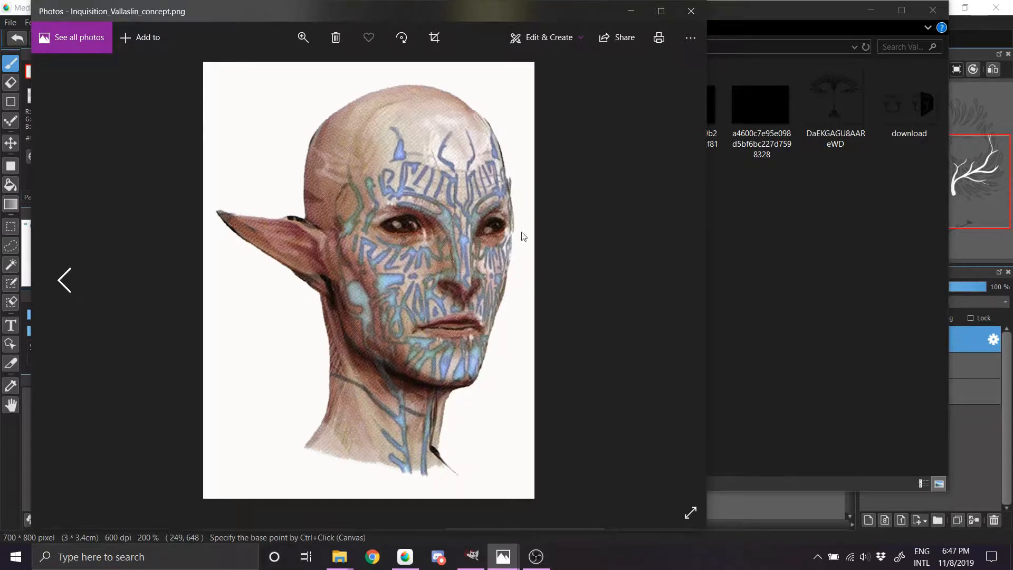
click(691, 11)
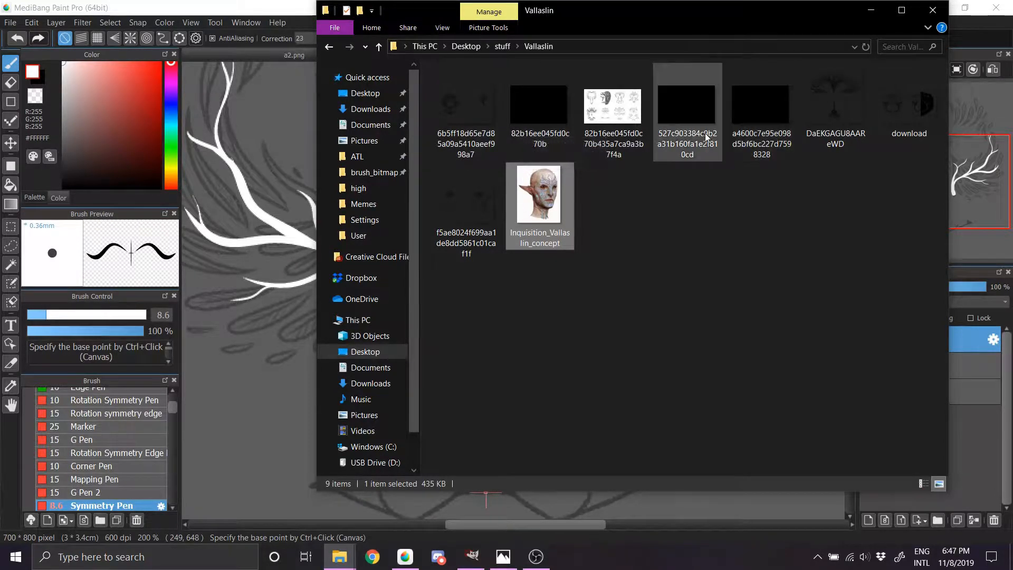
click(931, 11)
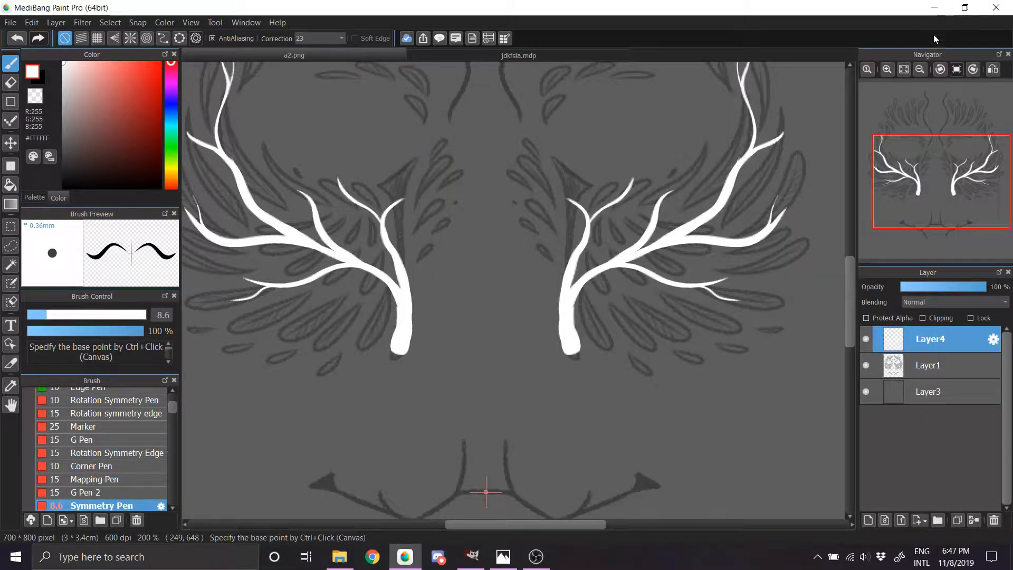
Step: Flare the lower ends of both trunks and touch up the temple branches just below their outer forks
drag(581, 295, 578, 354)
drag(740, 159, 749, 141)
key(ctrl+z)
drag(736, 164, 752, 136)
key(ctrl+z)
key(ctrl+z)
drag(732, 169, 745, 152)
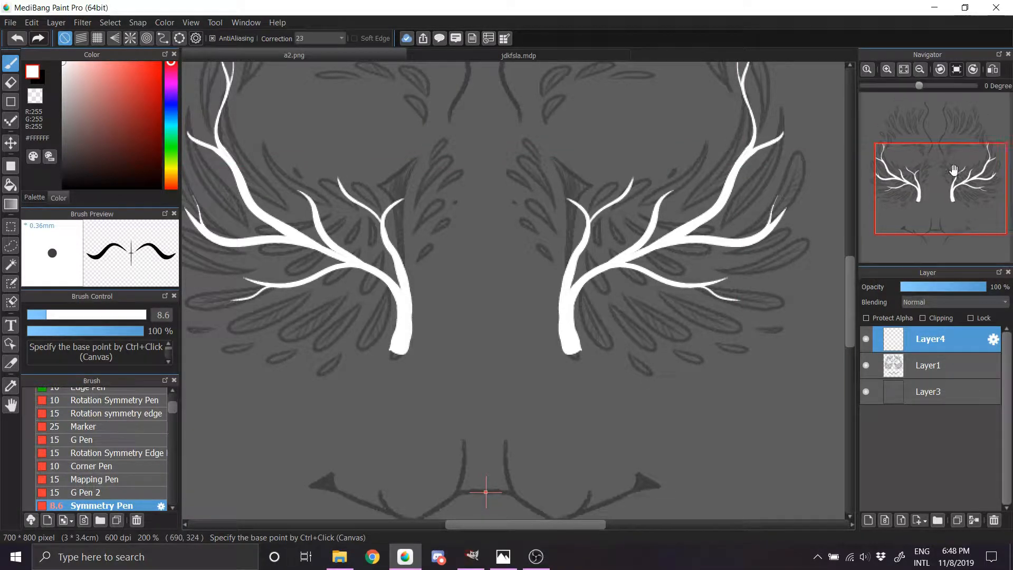
Step: Thicken the trunks and the base of the inner branches with mirrored strokes along their edges
drag(935, 153, 937, 176)
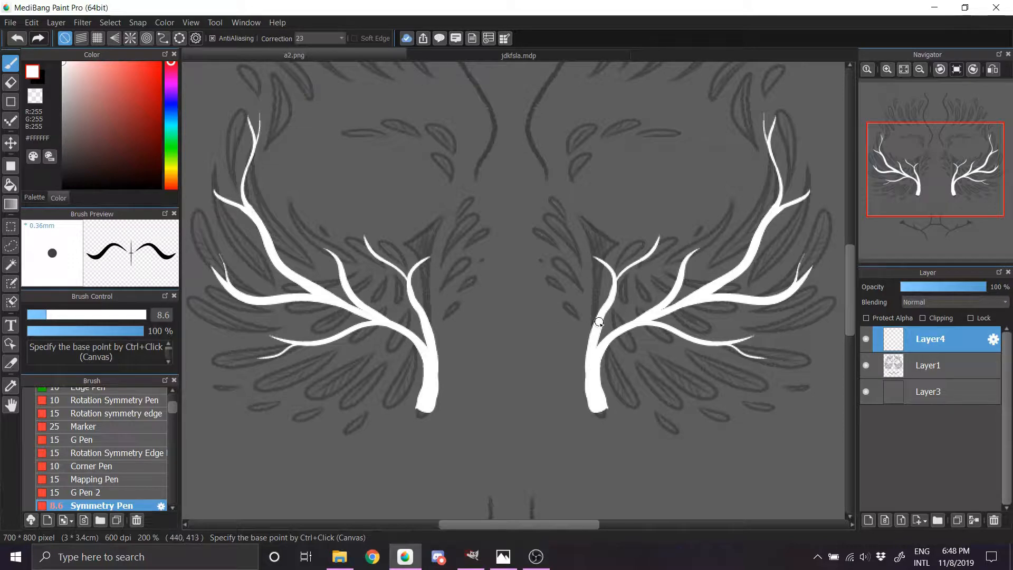
drag(624, 272, 612, 294)
drag(413, 296, 415, 304)
key(ctrl+z)
drag(605, 405, 613, 339)
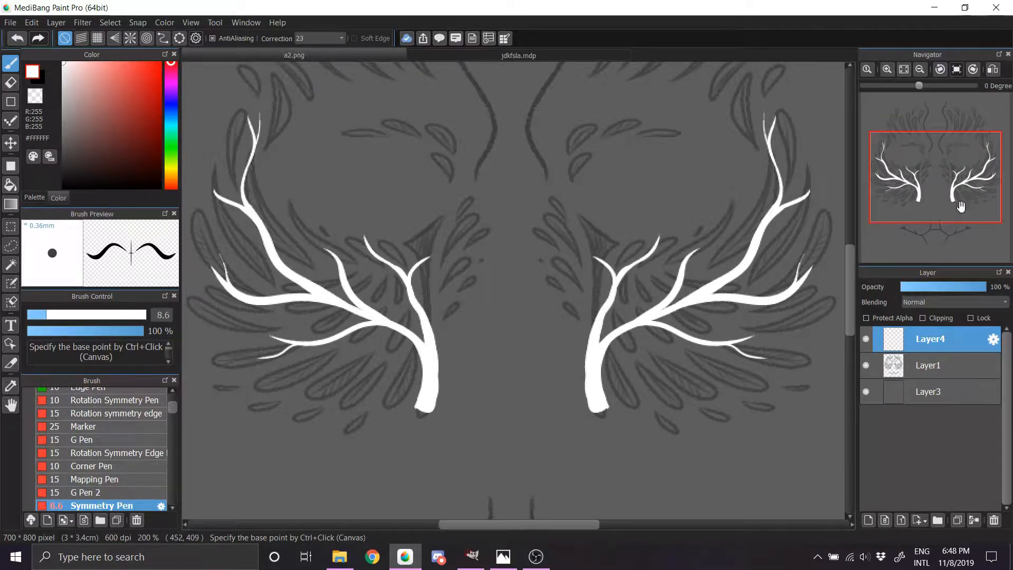
mouse_move(938, 189)
mouse_down()
mouse_move(937, 210)
mouse_move(932, 167)
mouse_move(938, 239)
mouse_move(926, 243)
mouse_move(935, 218)
mouse_move(928, 167)
mouse_up()
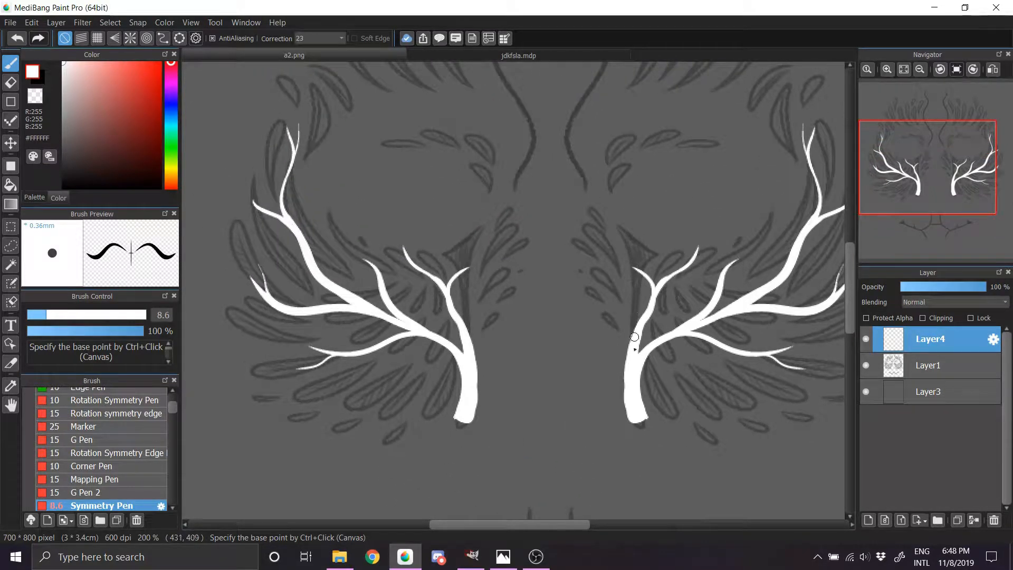
mouse_move(629, 410)
mouse_down()
mouse_move(623, 366)
mouse_move(635, 325)
mouse_up()
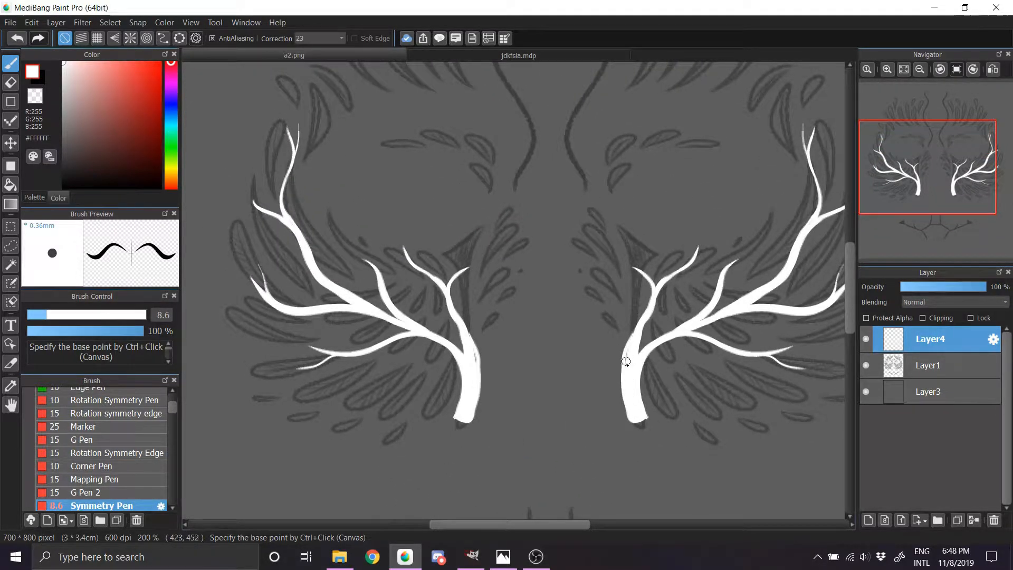
key(ctrl+z)
mouse_move(626, 385)
mouse_down()
mouse_move(624, 350)
mouse_move(624, 380)
mouse_move(639, 326)
mouse_up()
key(ctrl+z)
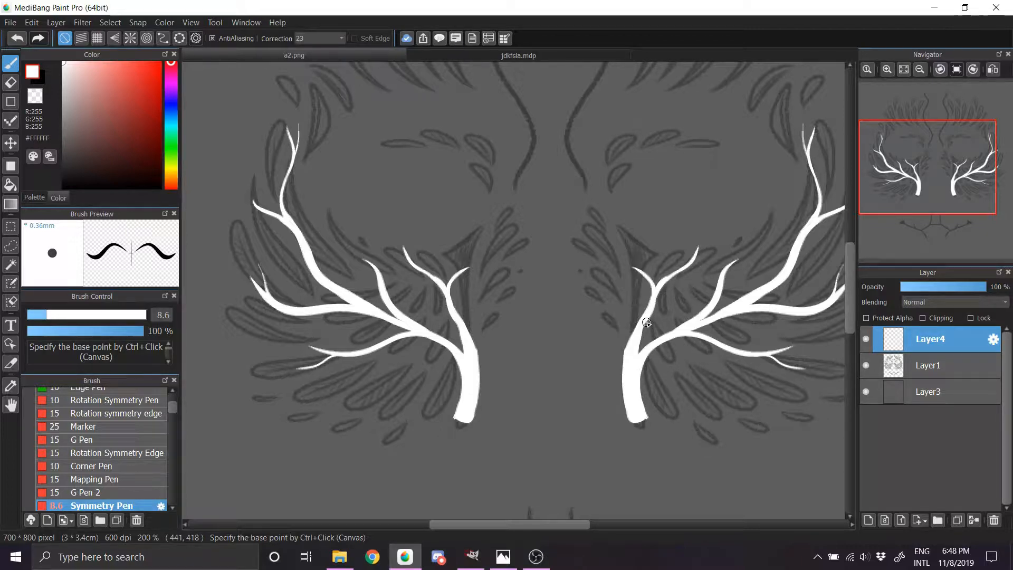
Step: Examine the finished gold Vallaslin design in jdkfsla.mdp up close, then return to a2.png
click(543, 59)
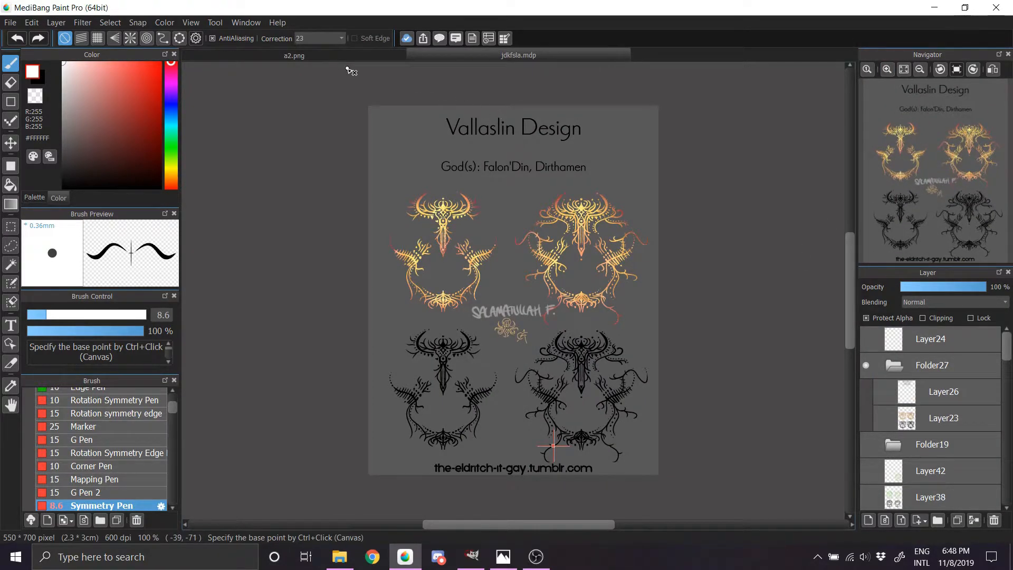
click(887, 69)
click(887, 69)
click(886, 69)
drag(935, 154, 905, 163)
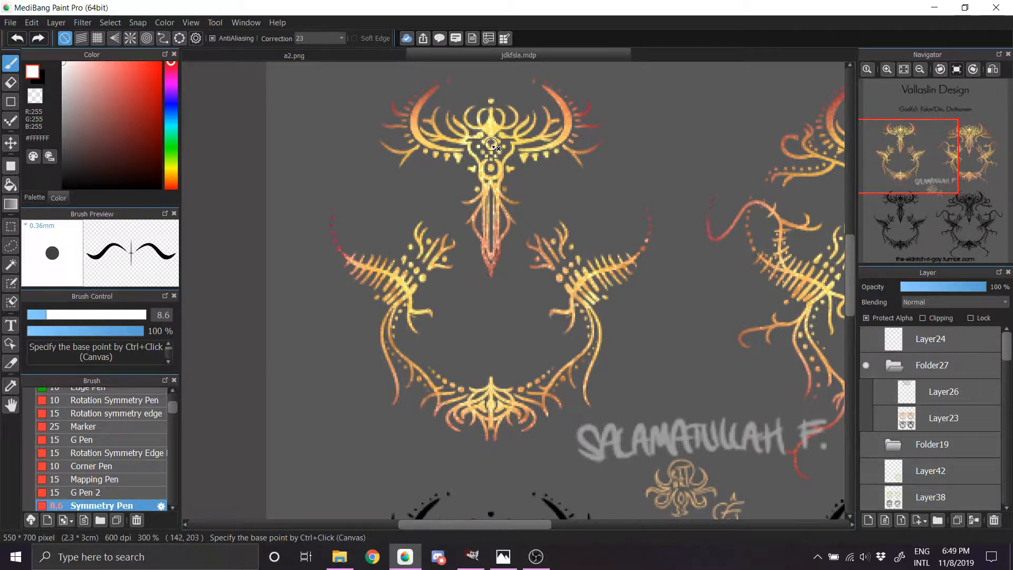
click(370, 52)
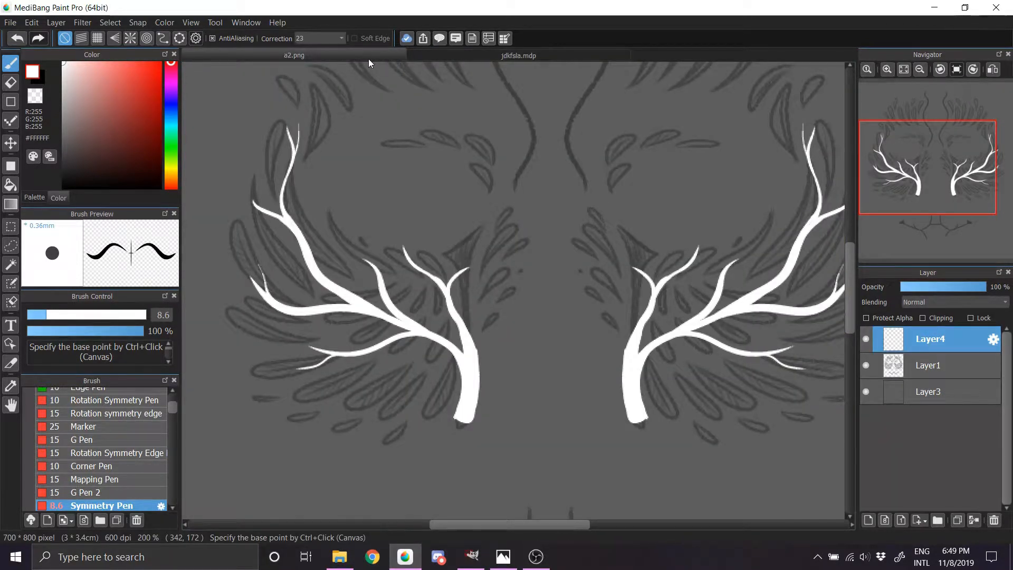
Step: Add mirrored twigs to the inner branch toward the nose bridge and a short twig on the inner side of the temple branch
mouse_move(628, 357)
mouse_down()
mouse_move(634, 327)
mouse_move(628, 350)
mouse_up()
drag(652, 304, 654, 298)
drag(637, 259, 614, 227)
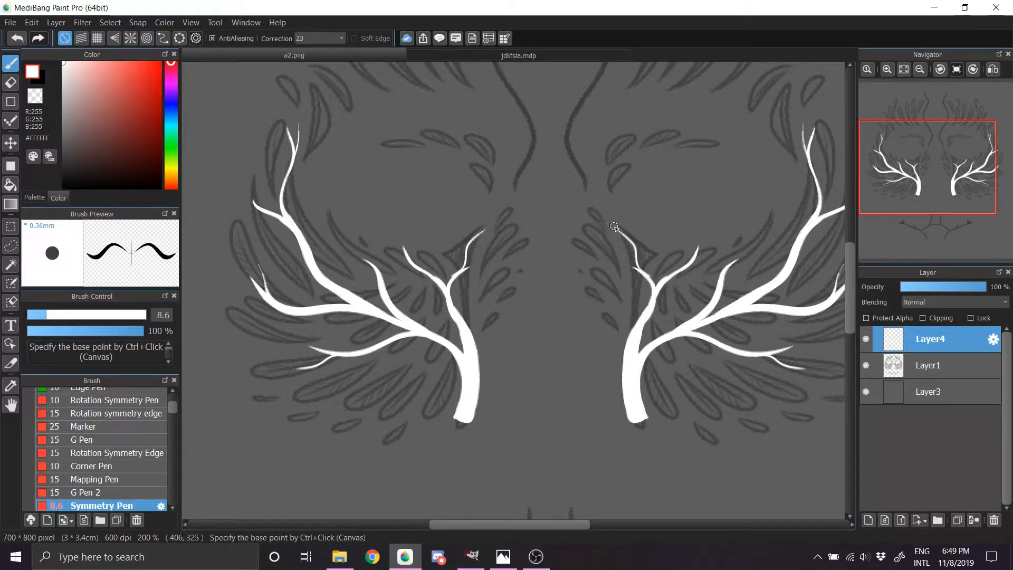
mouse_move(650, 278)
mouse_down()
mouse_move(615, 226)
mouse_move(653, 279)
mouse_move(643, 273)
mouse_move(655, 300)
mouse_move(654, 283)
mouse_move(607, 240)
mouse_move(605, 274)
mouse_up()
key(ctrl+z)
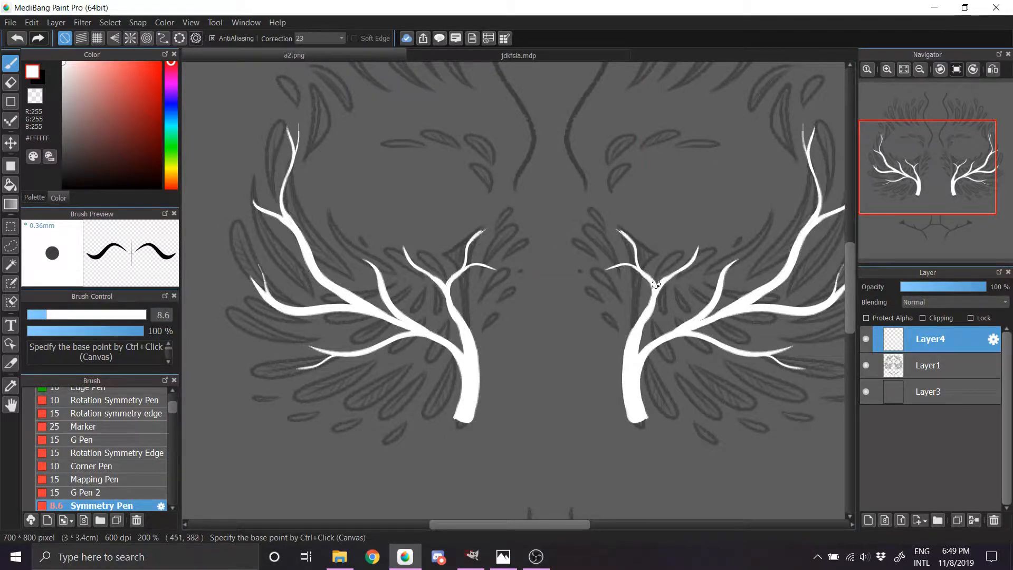
drag(953, 193, 955, 174)
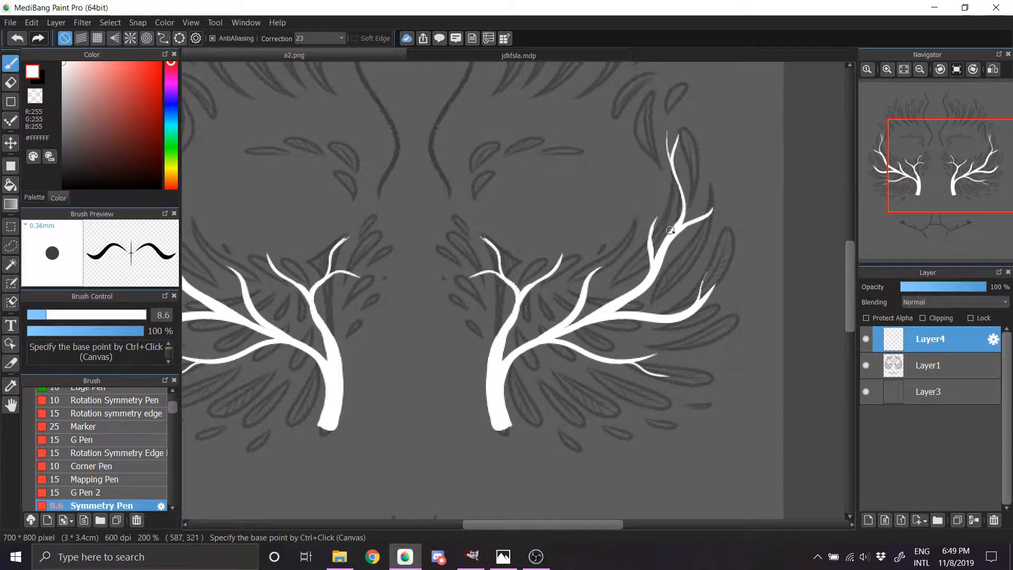
drag(952, 172, 931, 187)
mouse_move(619, 325)
mouse_down()
mouse_move(646, 334)
mouse_move(625, 325)
mouse_move(664, 355)
mouse_up()
key(ctrl+z)
key(ctrl+z)
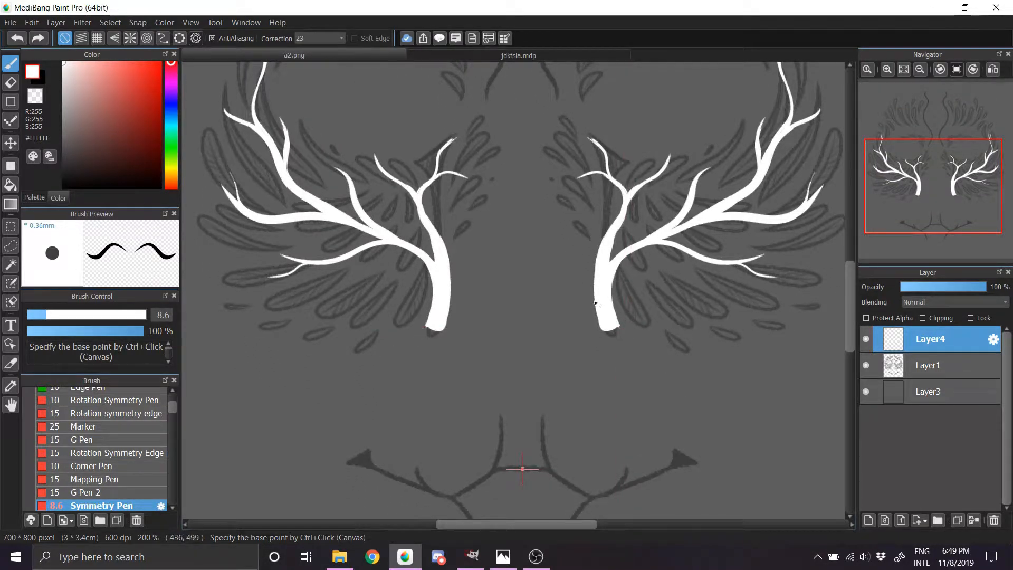
Step: Try a mirrored diamond outline with curved upper arms over the faded chin lines, and undo the attempts
drag(934, 196, 927, 210)
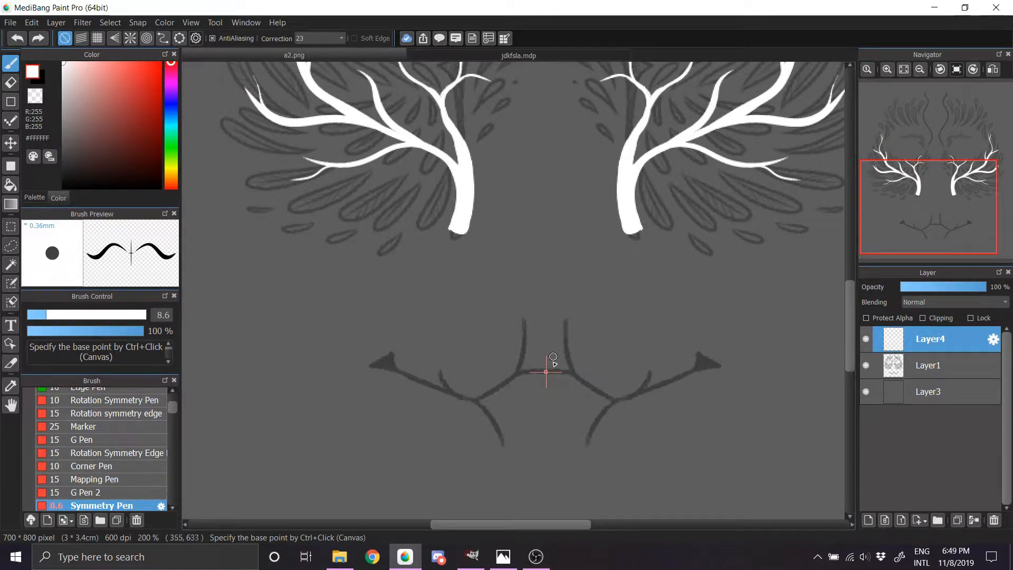
drag(565, 322, 615, 352)
key(ctrl+z)
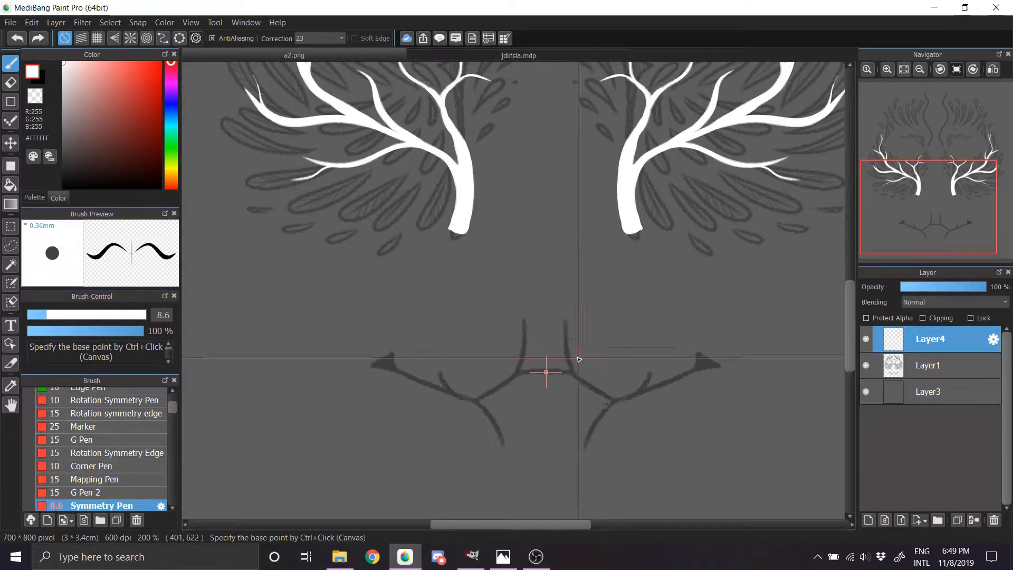
mouse_move(567, 319)
mouse_down()
mouse_move(571, 349)
mouse_move(607, 370)
mouse_move(549, 453)
mouse_up()
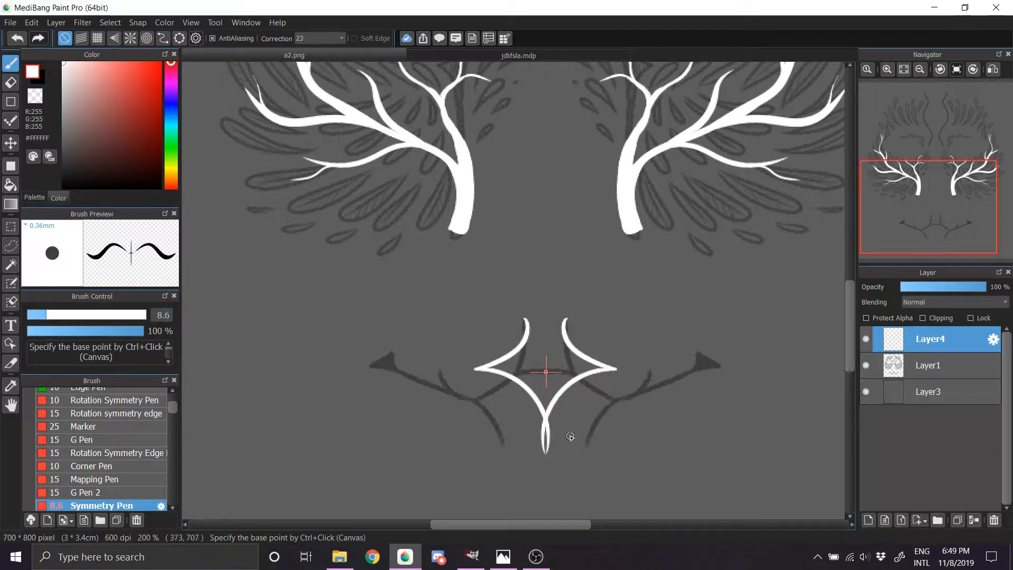
drag(576, 360, 549, 304)
key(ctrl+z)
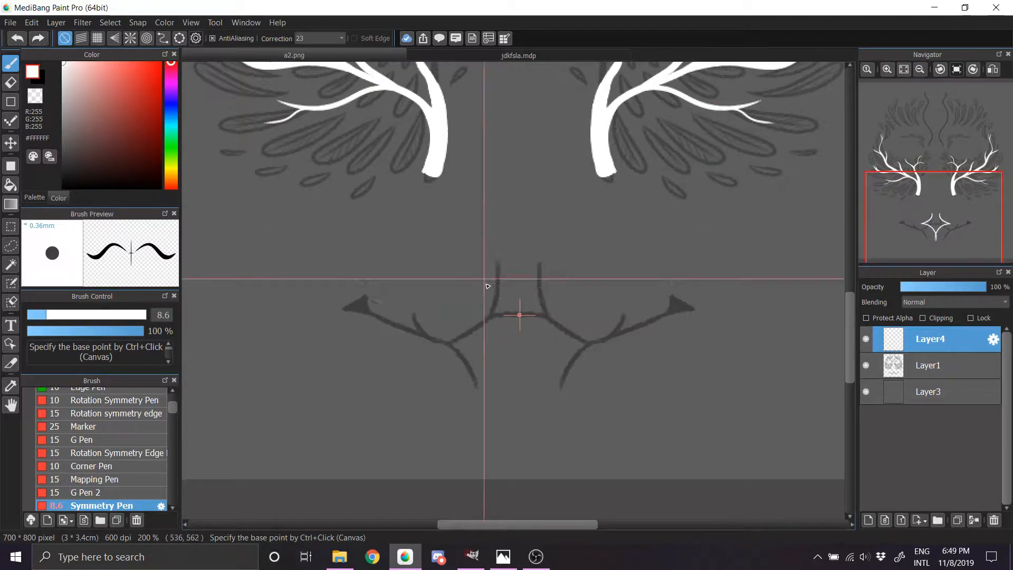
Step: Draw a mirrored diamond outline with open upper arms over the chin lines and fan curved lines upward from its lower point
mouse_move(538, 259)
mouse_down()
mouse_move(570, 319)
mouse_move(599, 334)
mouse_move(522, 399)
mouse_move(601, 336)
mouse_up()
key(ctrl+z)
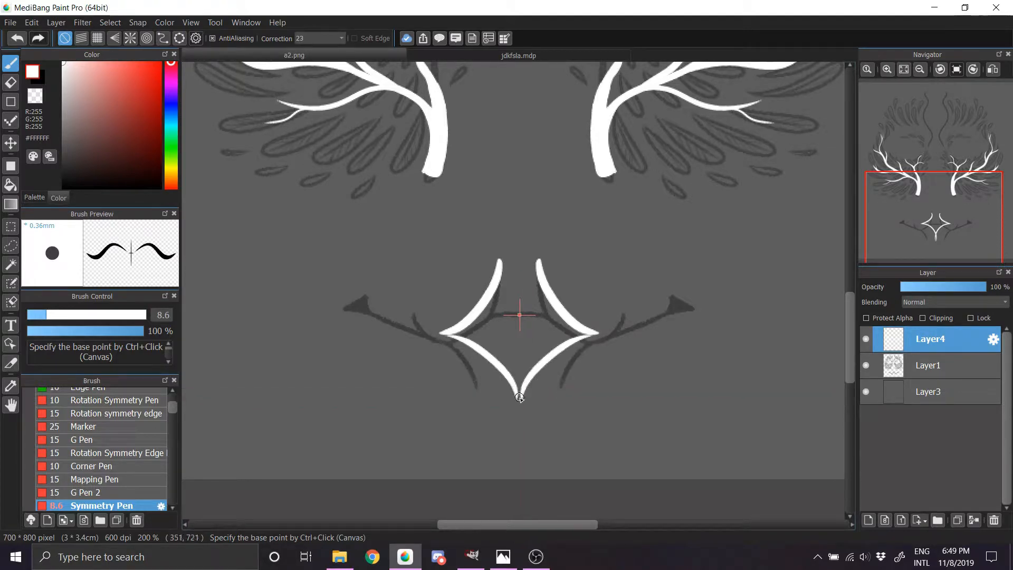
mouse_move(519, 397)
mouse_down()
mouse_move(589, 331)
mouse_move(525, 385)
mouse_move(545, 300)
mouse_up()
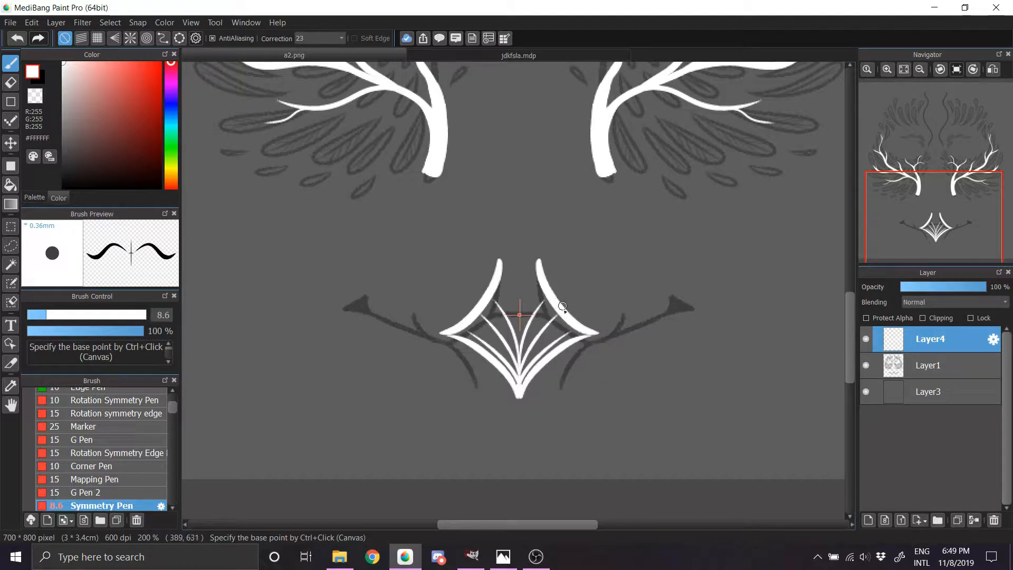
Step: Add two short mirrored twigs branching outward and upward from the chin diamond's upper arms
mouse_move(571, 320)
mouse_down()
mouse_move(557, 304)
mouse_move(551, 256)
mouse_up()
drag(587, 333, 604, 297)
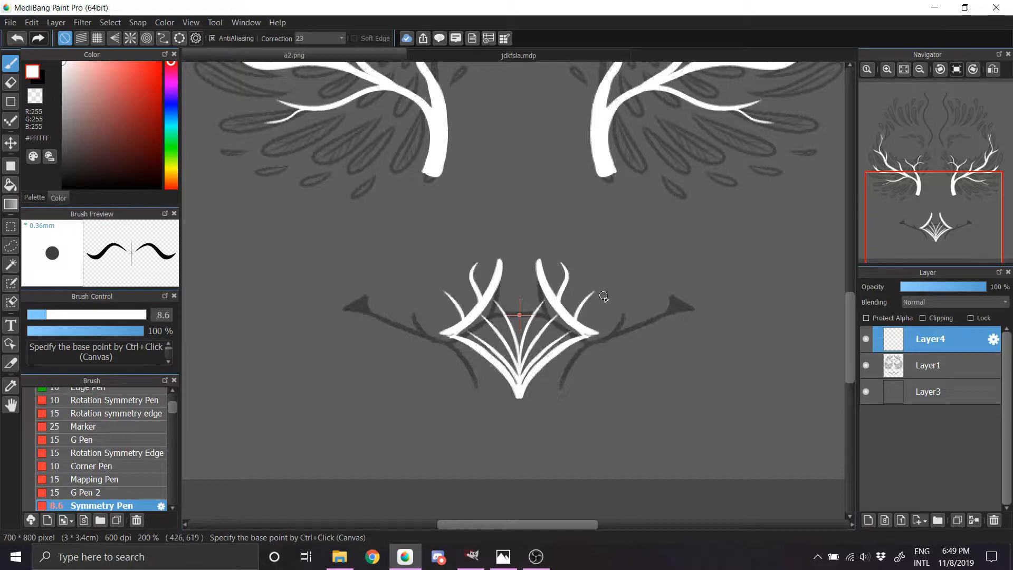
Step: Draw mirrored side branches with short twigs outward from the chin diamond, following the faded chin lines
drag(583, 334, 685, 283)
drag(650, 313, 662, 284)
mouse_move(648, 315)
mouse_down()
mouse_move(723, 296)
mouse_move(751, 303)
mouse_up()
Step: Draw mirrored pointed roots flaring outward and downward from the bases of the cheek trunks, undoing the last stray stroke
mouse_move(605, 156)
mouse_down()
mouse_move(593, 276)
mouse_move(636, 315)
mouse_up()
drag(934, 191, 933, 196)
drag(601, 349, 660, 370)
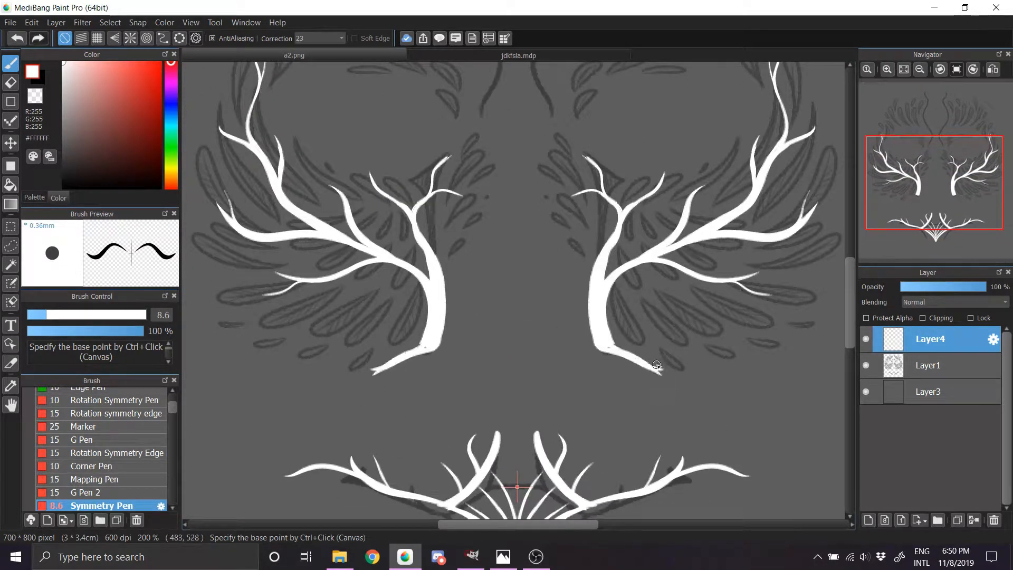
mouse_move(934, 243)
mouse_down()
mouse_move(933, 149)
mouse_move(928, 185)
mouse_move(919, 147)
mouse_move(934, 201)
mouse_move(938, 168)
mouse_up()
drag(669, 405, 755, 378)
key(ctrl+z)
Step: Draw mirrored forehead branches spreading outward and upward from a short central trunk, with forked ends and an upper twig on each side
mouse_move(928, 224)
mouse_down()
mouse_move(926, 235)
mouse_move(930, 139)
mouse_up()
mouse_move(551, 253)
mouse_down()
mouse_move(540, 280)
mouse_move(549, 256)
mouse_move(724, 151)
mouse_up()
mouse_move(560, 245)
mouse_down()
mouse_move(735, 228)
mouse_move(764, 199)
mouse_up()
drag(673, 227, 761, 181)
drag(677, 175, 689, 150)
drag(603, 193, 608, 159)
drag(608, 159, 634, 130)
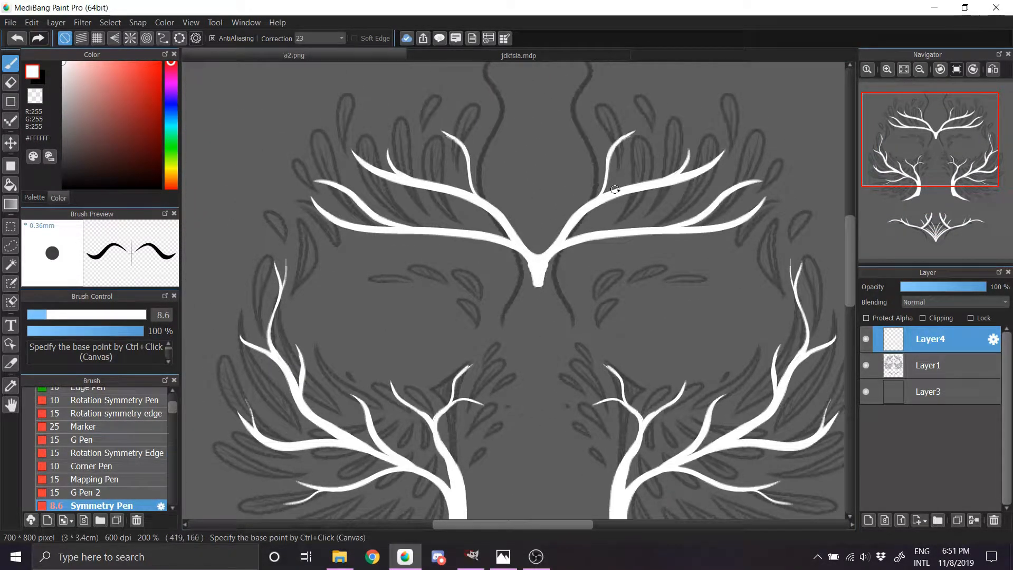
Step: Add mirrored thin twigs beneath the forehead branches and short forks at the outer branch tips
drag(603, 203, 662, 207)
drag(651, 233, 749, 257)
drag(743, 222, 786, 225)
drag(713, 158, 727, 127)
Step: Try mirrored vertical strokes for a central ornament above the forehead trunk, and undo the attempts
mouse_move(930, 149)
mouse_down()
mouse_move(928, 157)
mouse_move(939, 150)
mouse_move(931, 141)
mouse_up()
drag(534, 178, 508, 236)
key(ctrl+z)
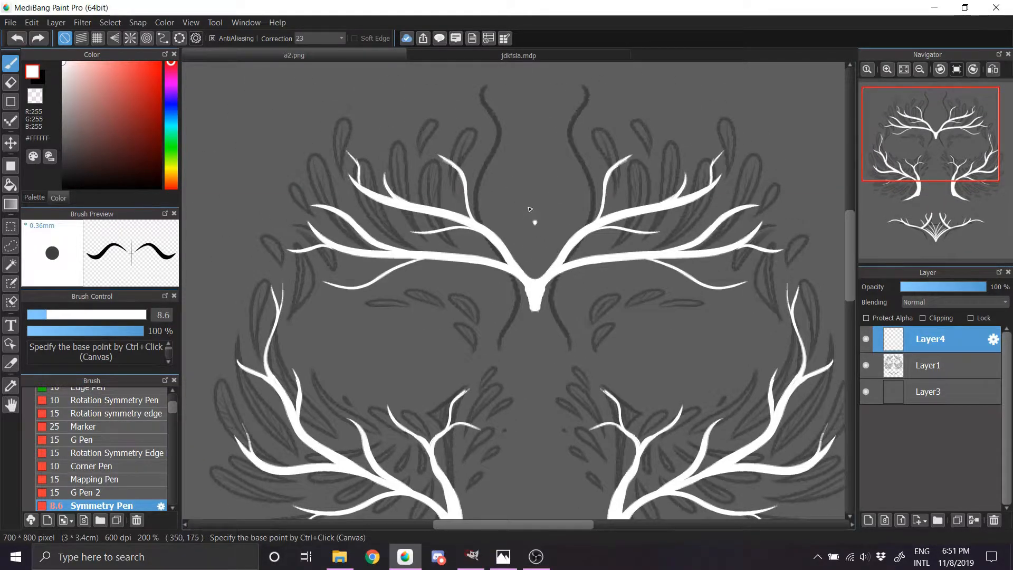
mouse_move(536, 132)
mouse_down()
mouse_move(508, 186)
mouse_move(505, 179)
mouse_move(537, 232)
mouse_up()
key(ctrl+z)
key(ctrl+z)
key(ctrl+z)
drag(529, 120, 535, 227)
drag(534, 131, 535, 218)
mouse_move(535, 149)
mouse_down()
mouse_move(536, 223)
mouse_move(547, 217)
mouse_up()
mouse_move(535, 158)
mouse_down()
mouse_move(564, 180)
mouse_move(534, 224)
mouse_up()
key(ctrl+z)
key(ctrl+z)
key(ctrl+z)
key(ctrl+z)
key(ctrl+z)
key(ctrl+z)
Step: Draw a mirrored interlaced knot of curved strands above the forehead trunk, topped by a small four-pointed star
key(ctrl+z)
key(ctrl+z)
drag(553, 131, 534, 235)
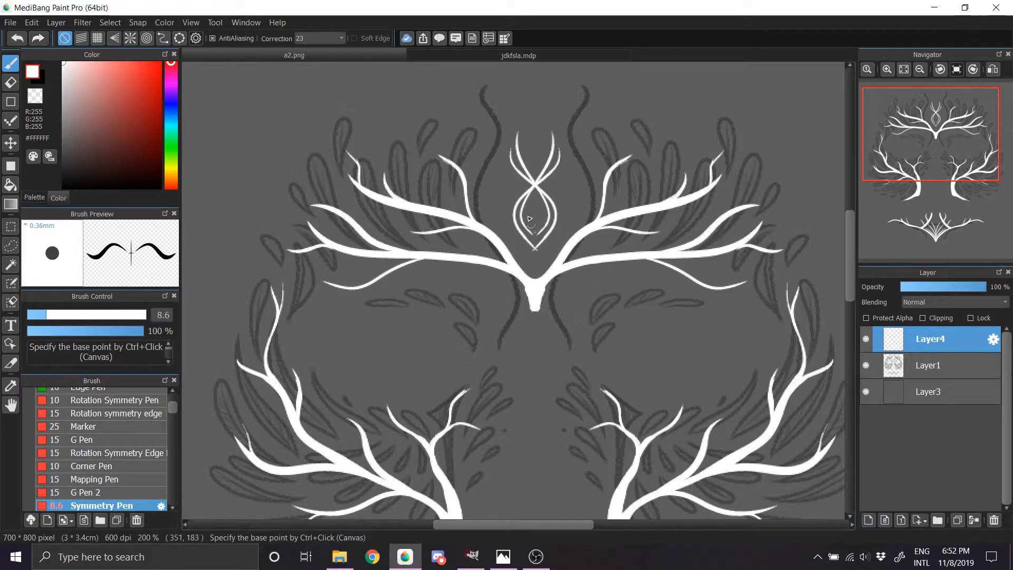
key(ctrl+z)
drag(551, 197, 520, 193)
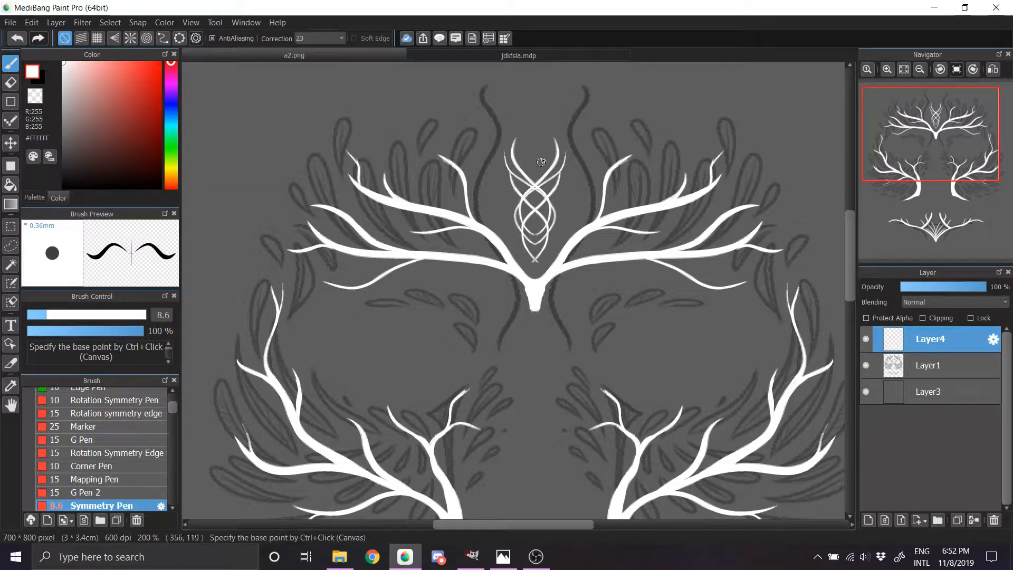
drag(535, 126, 544, 140)
mouse_move(544, 140)
mouse_down()
mouse_move(535, 155)
mouse_move(536, 146)
mouse_up()
Step: Flare the base of the central forehead trunk outward on both sides with short mirrored strokes
mouse_move(929, 158)
mouse_down()
mouse_move(942, 196)
mouse_move(927, 149)
mouse_move(928, 160)
mouse_up()
mouse_move(559, 182)
mouse_down()
mouse_move(547, 268)
mouse_move(565, 184)
mouse_move(577, 186)
mouse_up()
key(ctrl+z)
drag(927, 159, 931, 154)
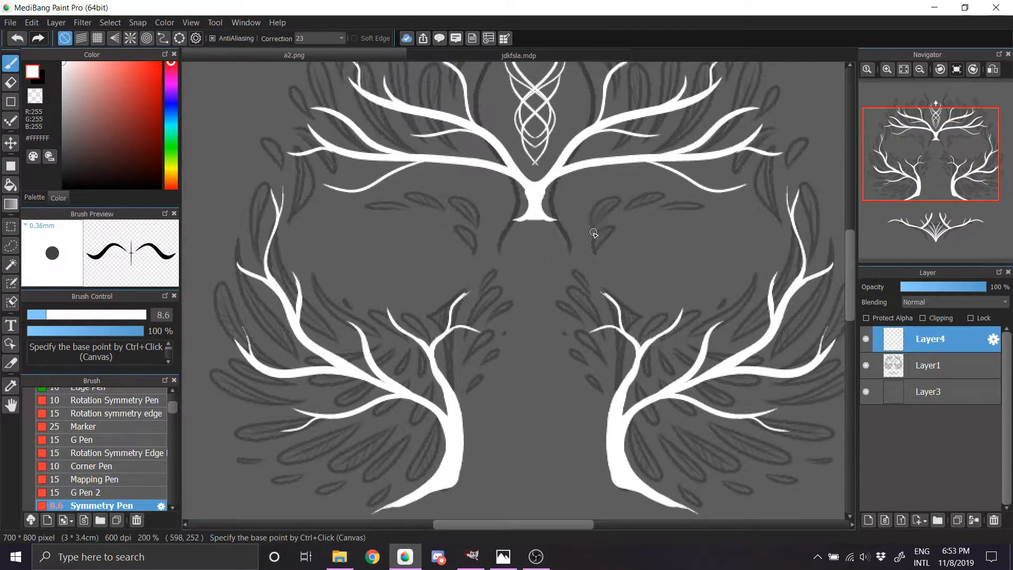
Step: Draw thin mirrored strands curving over the faded eyebrow lines and sweeping outward, undoing the extra stroke beneath them
drag(594, 250, 666, 191)
drag(595, 252, 670, 199)
drag(604, 212, 676, 195)
drag(590, 232, 672, 210)
drag(930, 154, 922, 145)
mouse_move(645, 243)
mouse_down()
mouse_move(629, 296)
mouse_move(633, 289)
mouse_up()
key(ctrl+z)
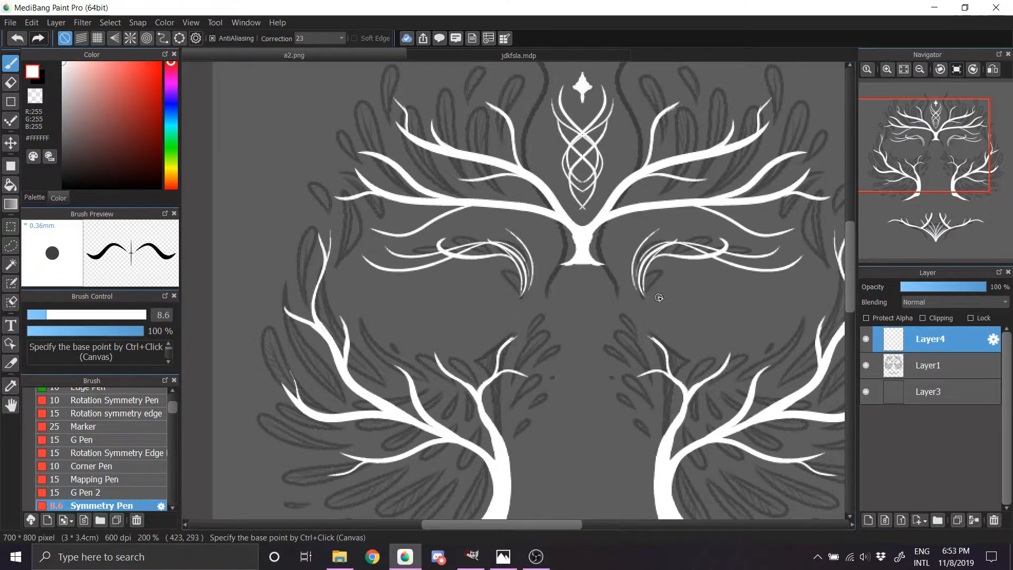
Step: Draw thin mirrored strands from the inner sides of the cheek trunks, crossing in a small knot at the centre
drag(922, 153, 921, 192)
drag(515, 268, 586, 366)
drag(515, 296, 610, 365)
drag(515, 302, 600, 371)
Step: Hide Layer1 and Layer3 so that only the Layer4 artwork is shown, and view the canvas at 100%
mouse_move(918, 195)
mouse_down()
mouse_move(912, 205)
mouse_move(910, 180)
mouse_move(896, 172)
mouse_move(933, 176)
mouse_move(933, 153)
mouse_move(923, 189)
mouse_move(934, 165)
mouse_move(934, 207)
mouse_move(932, 169)
mouse_up()
click(865, 365)
click(865, 363)
click(866, 365)
click(919, 70)
click(919, 70)
click(864, 389)
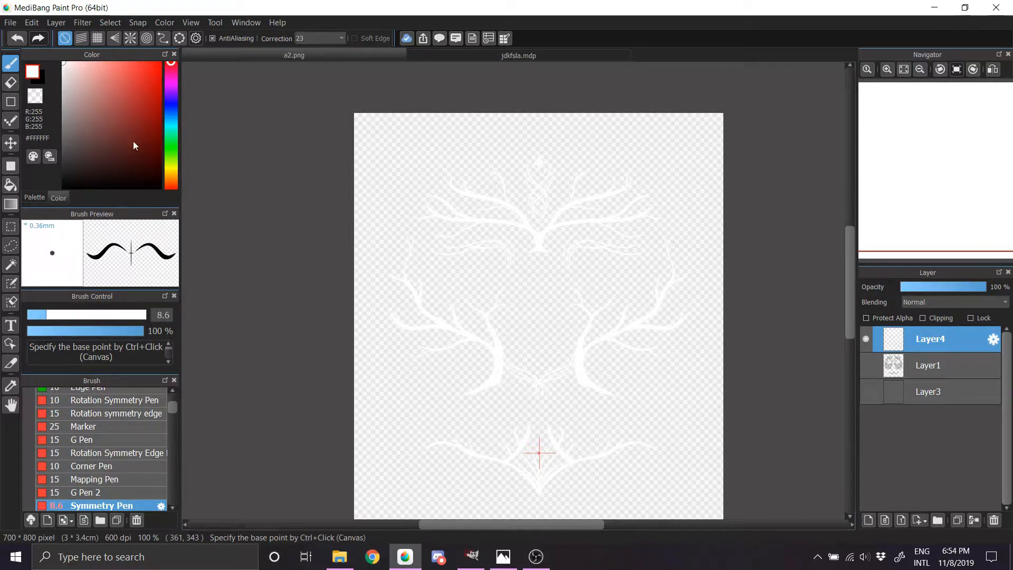
Step: Protect the alpha of Layer4 and recolour its artwork black (#000000) with a filled rectangle over the whole design
drag(112, 125, 161, 188)
click(12, 166)
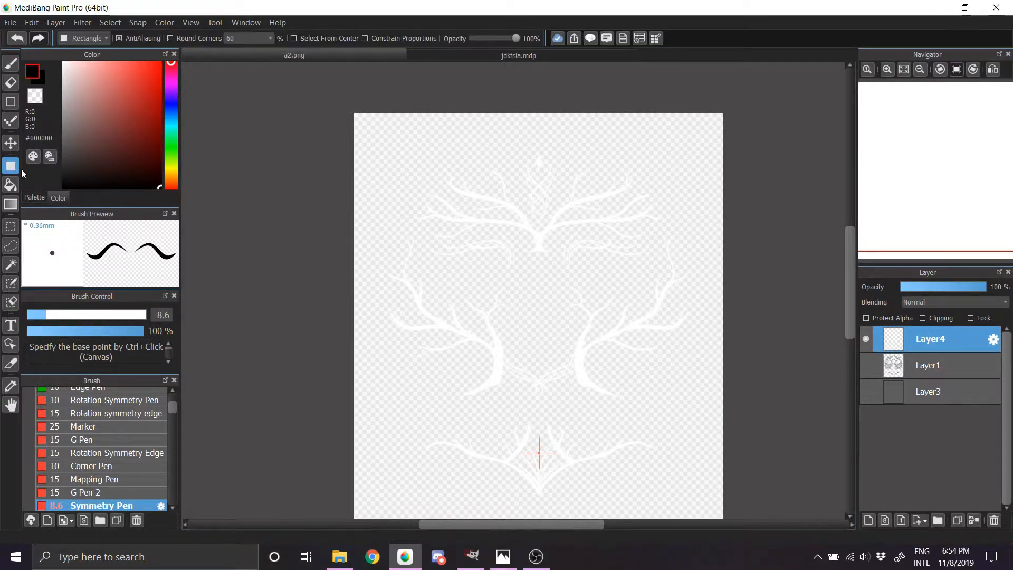
click(56, 23)
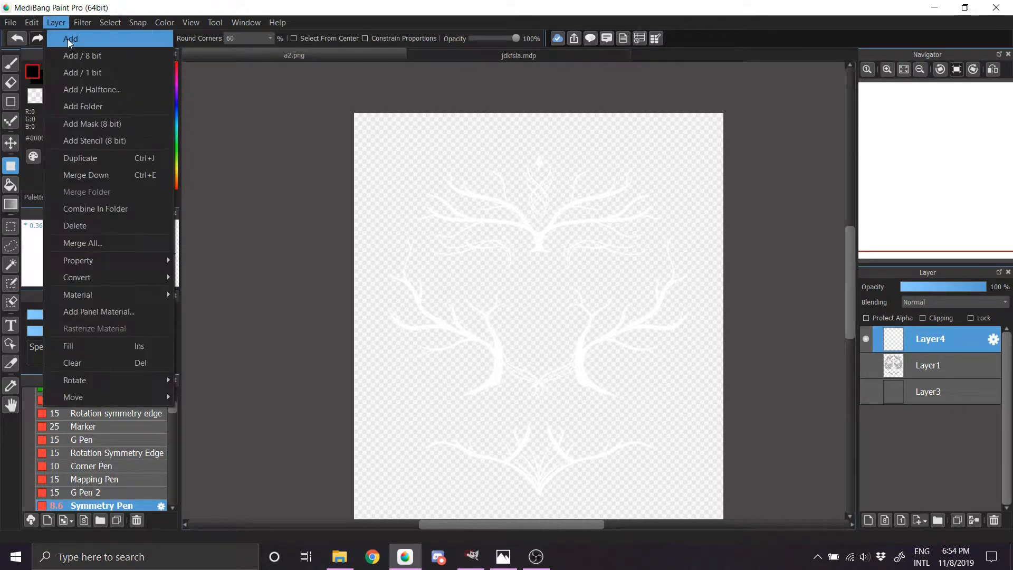
click(870, 318)
drag(802, 93, 311, 549)
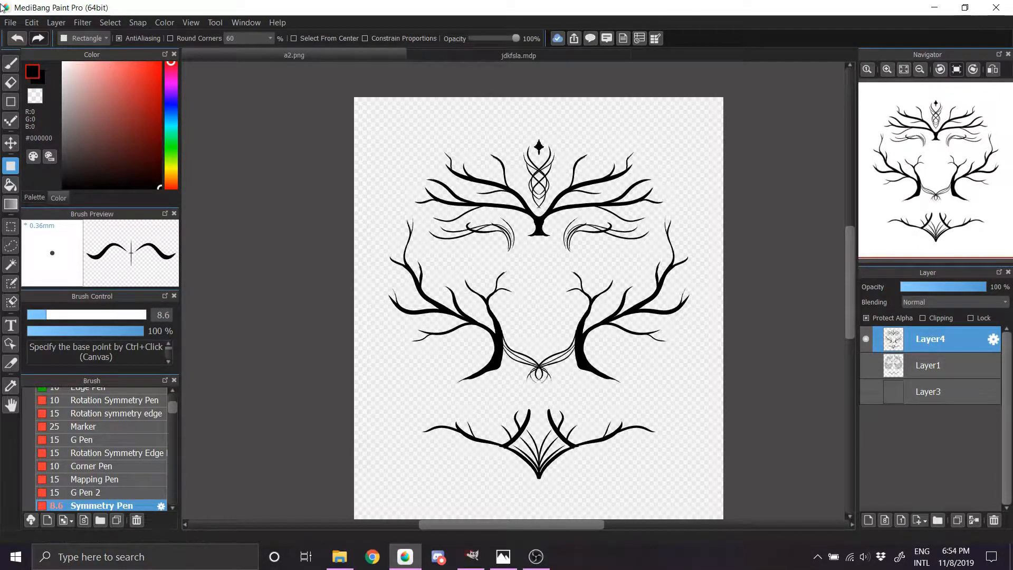
Step: Export the image as PNG (Transparent PNG) with size fitting turned off
click(10, 22)
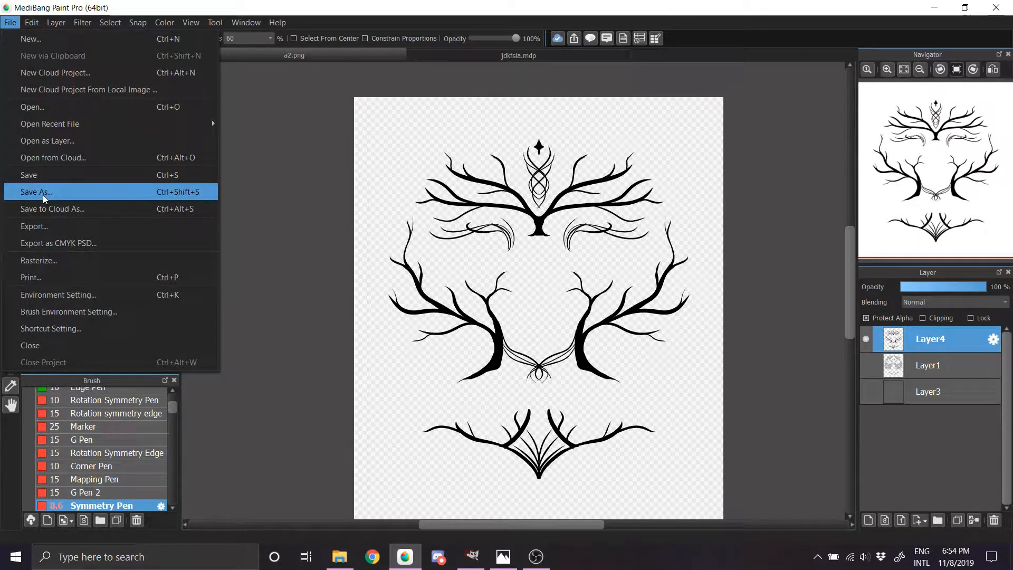
click(37, 230)
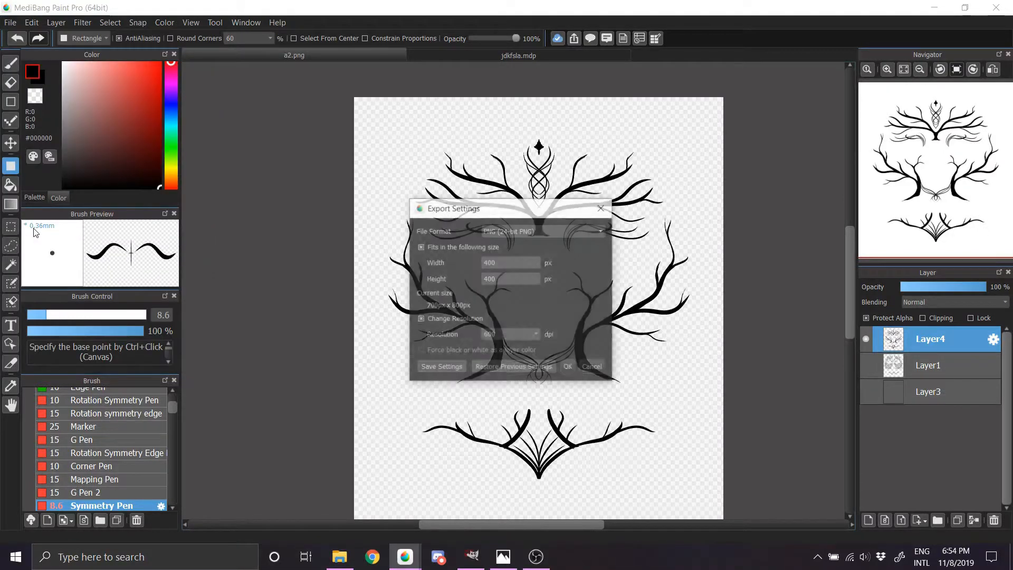
click(494, 234)
click(495, 251)
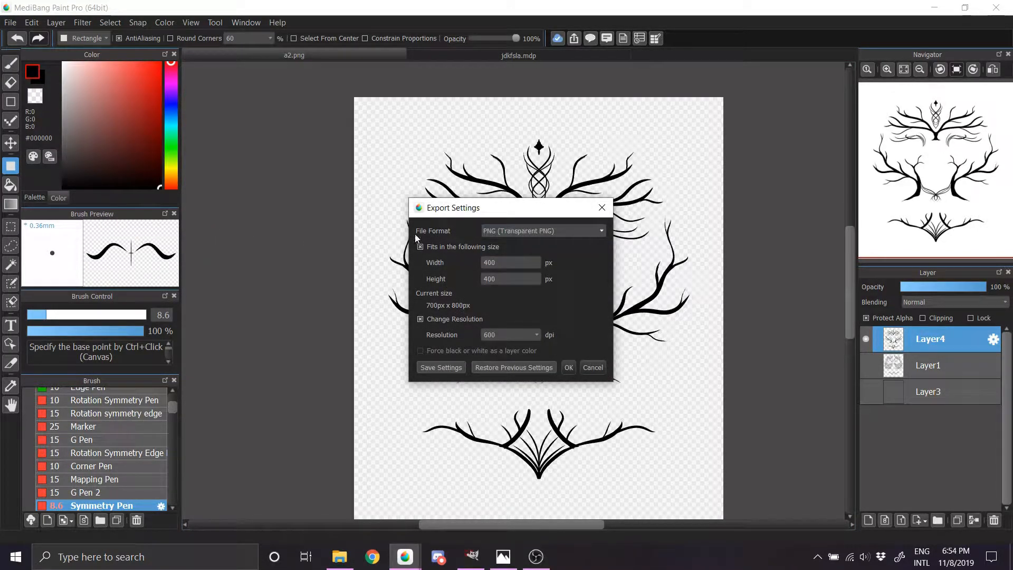
click(438, 249)
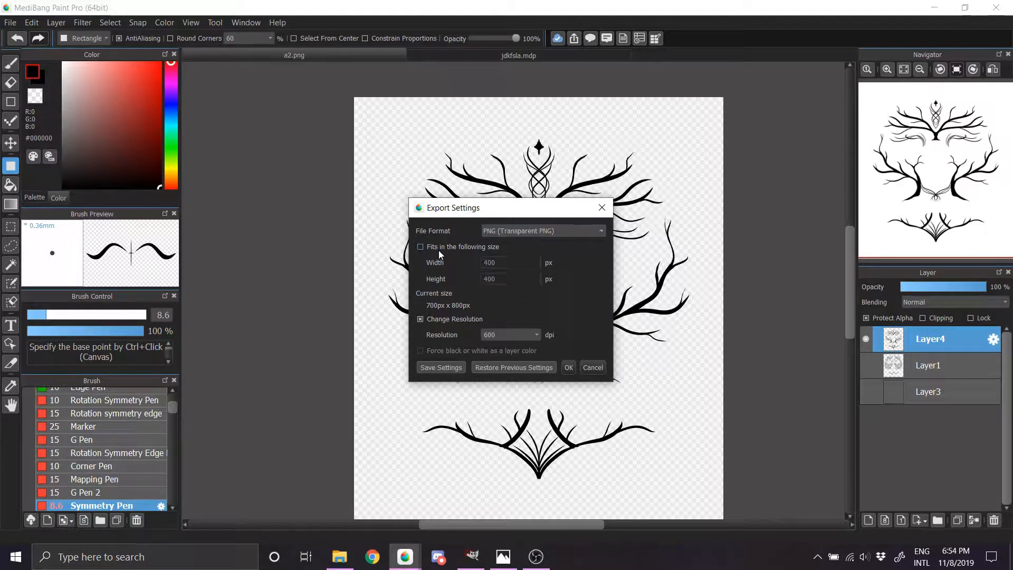
click(567, 369)
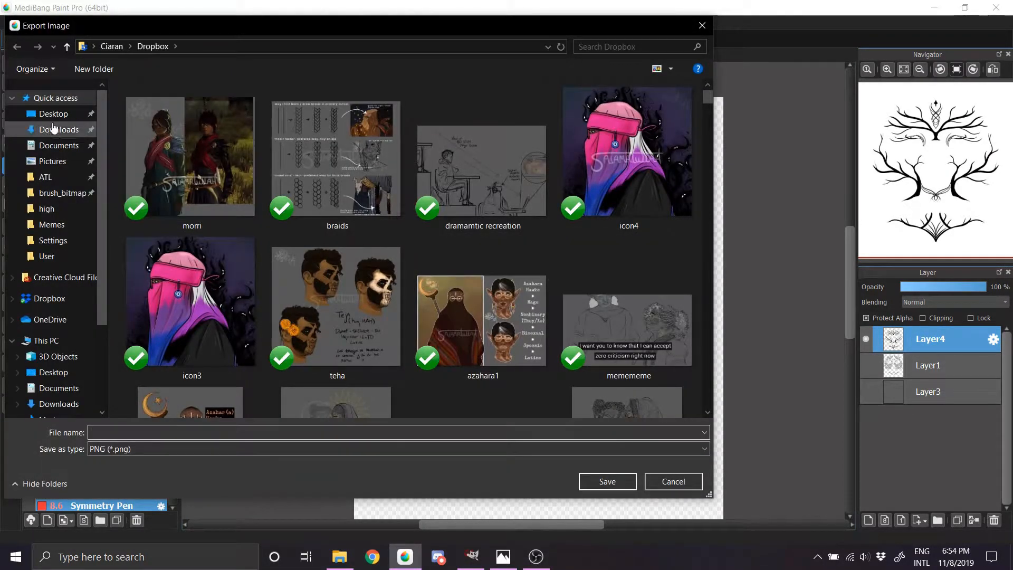
Step: Save the exported PNG to the Desktop under the file name b
click(53, 113)
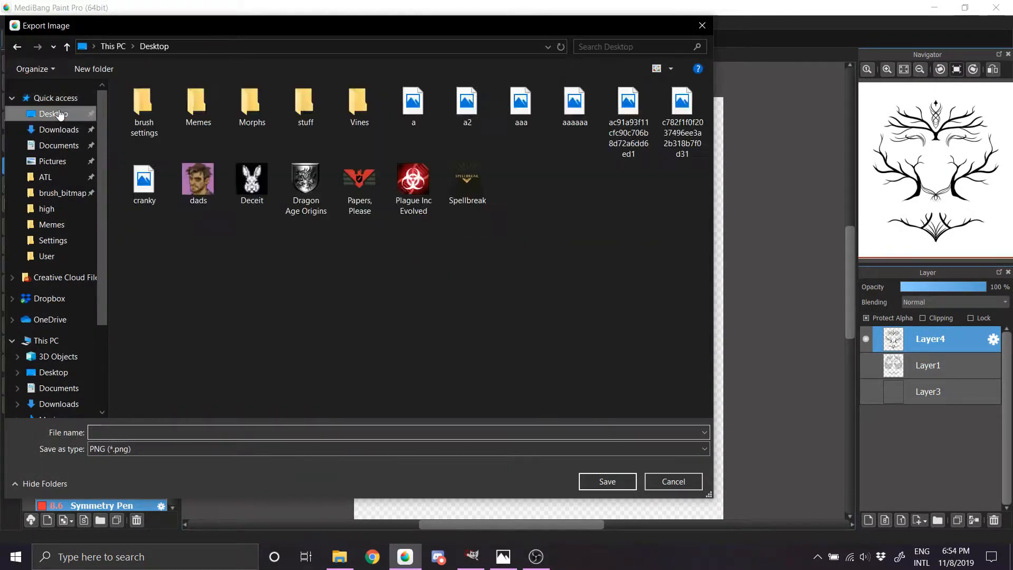
click(237, 430)
text(b)
click(383, 484)
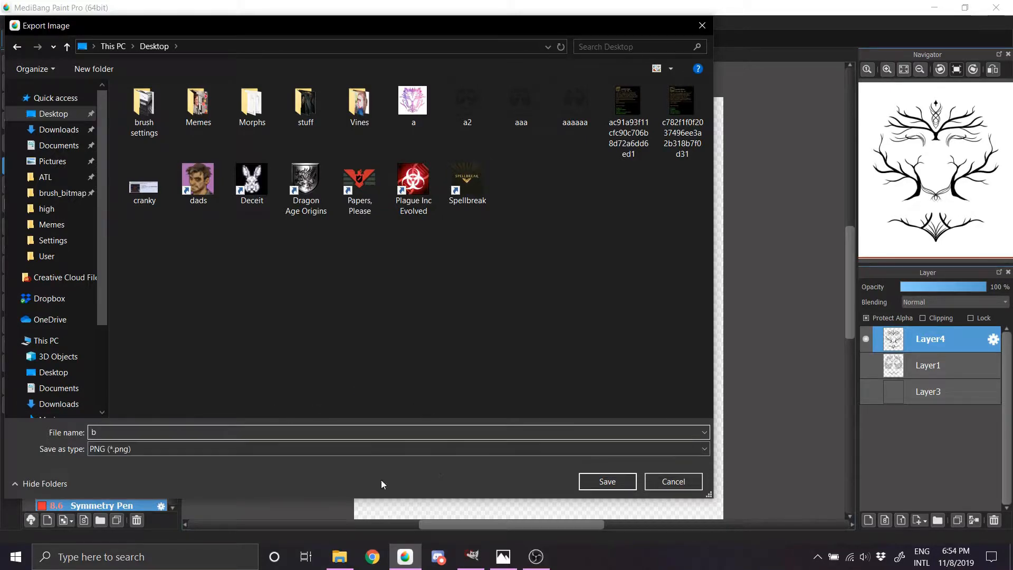
click(614, 479)
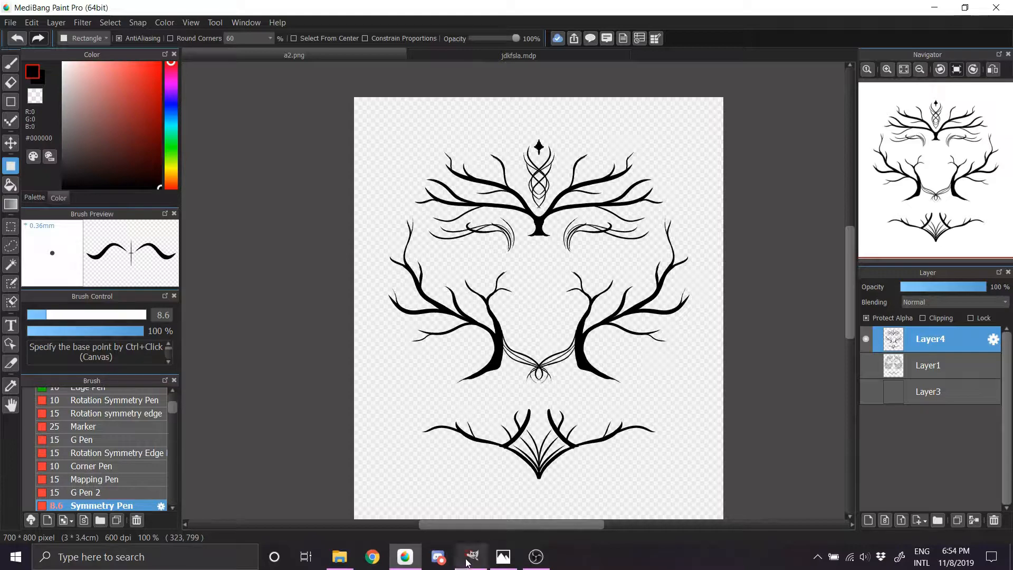
Step: Search Google in Chrome for "gimp dds plugin" and open the downloads page of the gimp-dds project on Google Code Archive
click(372, 556)
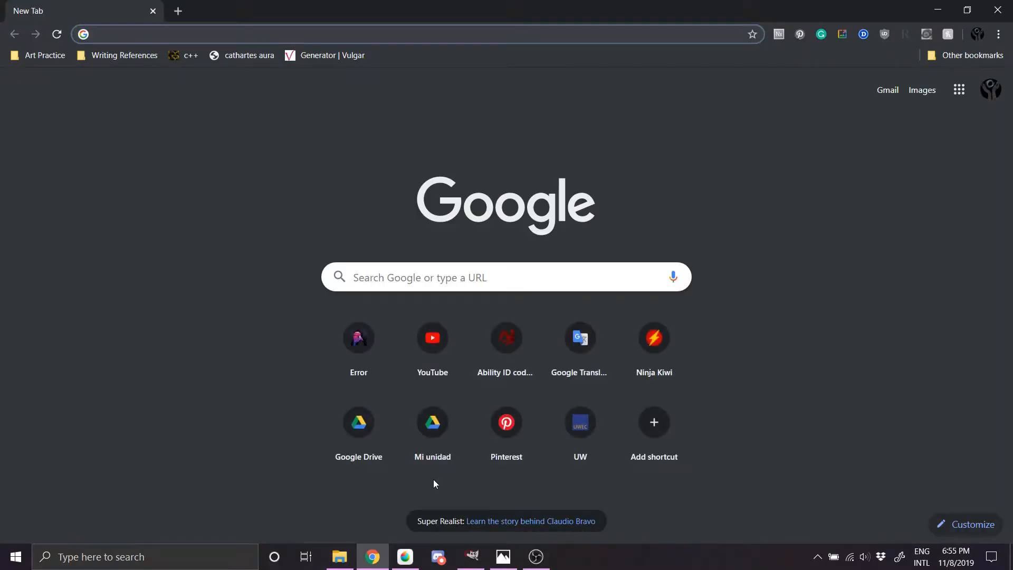
text(gimp)
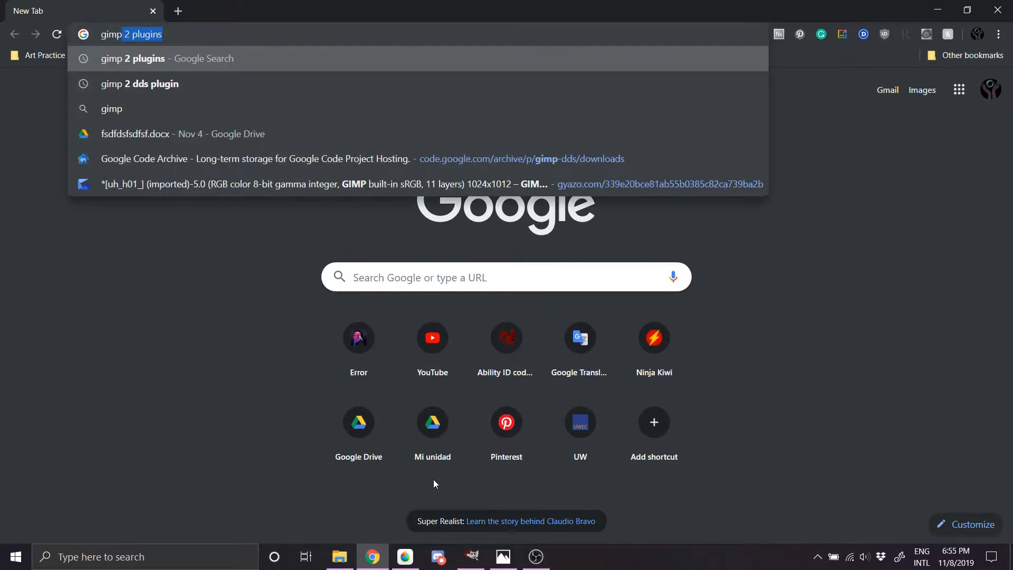
text( dds)
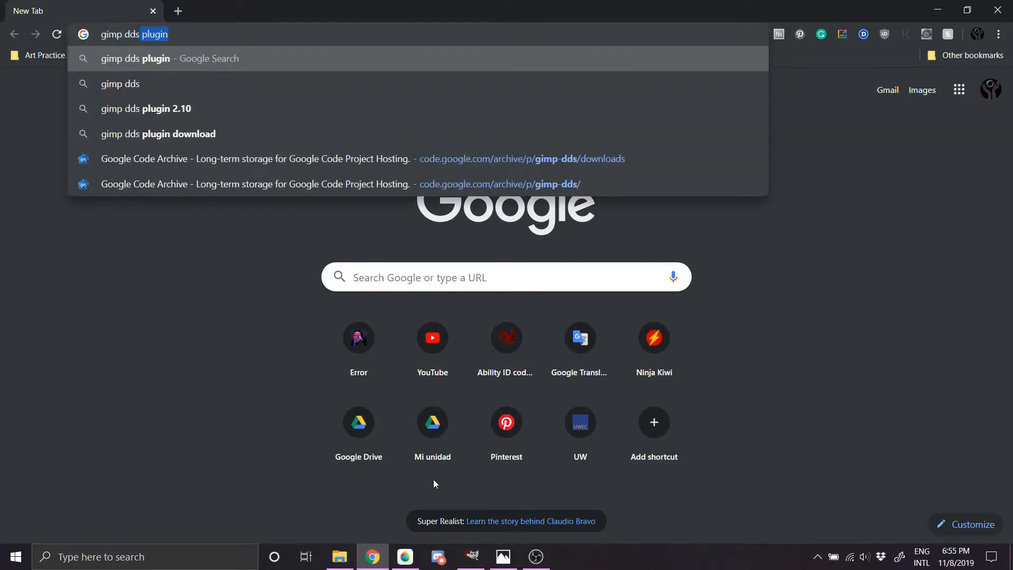
key(Return)
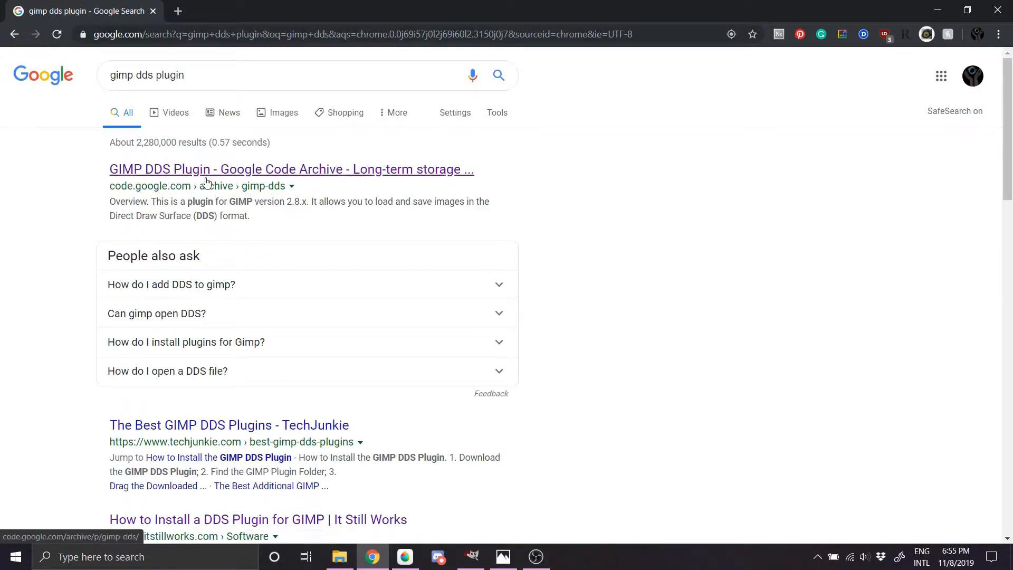
click(196, 174)
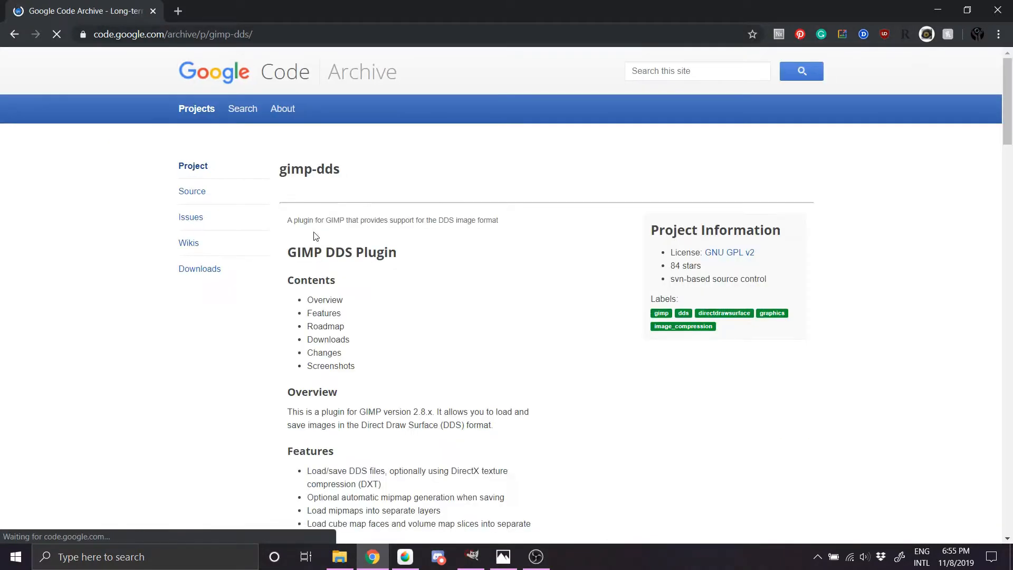
click(221, 271)
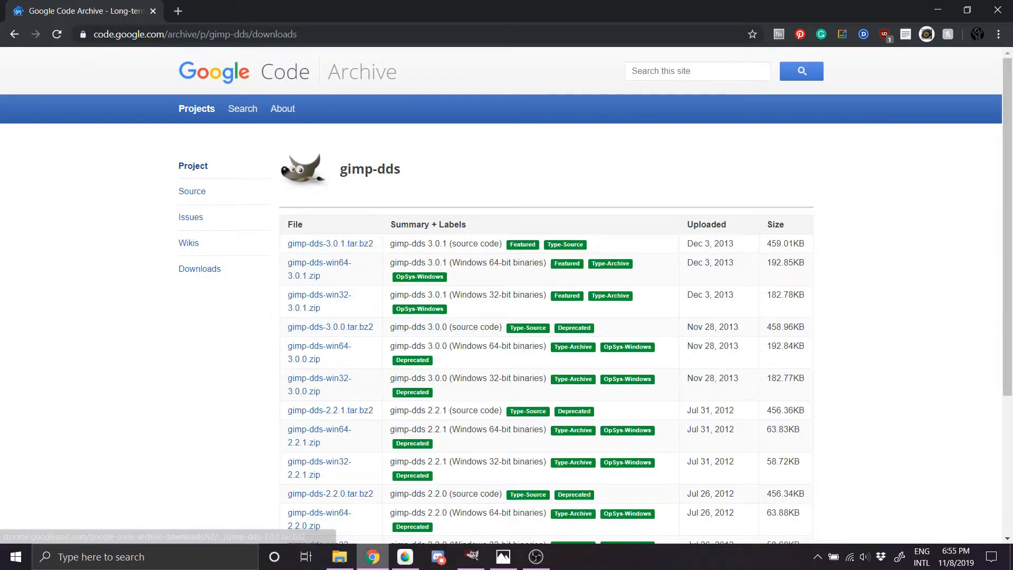
Step: Look through C:\Program Files\GIMP 2\lib\gimp\2.0\plug-ins in File Explorer for the dds plugin files, and close the folder window
click(342, 558)
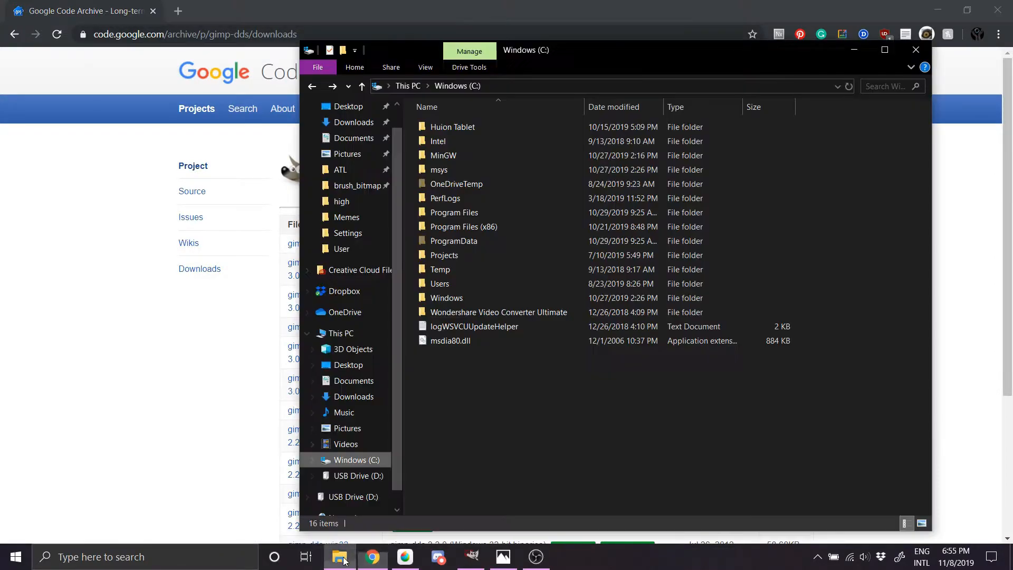
double_click(454, 213)
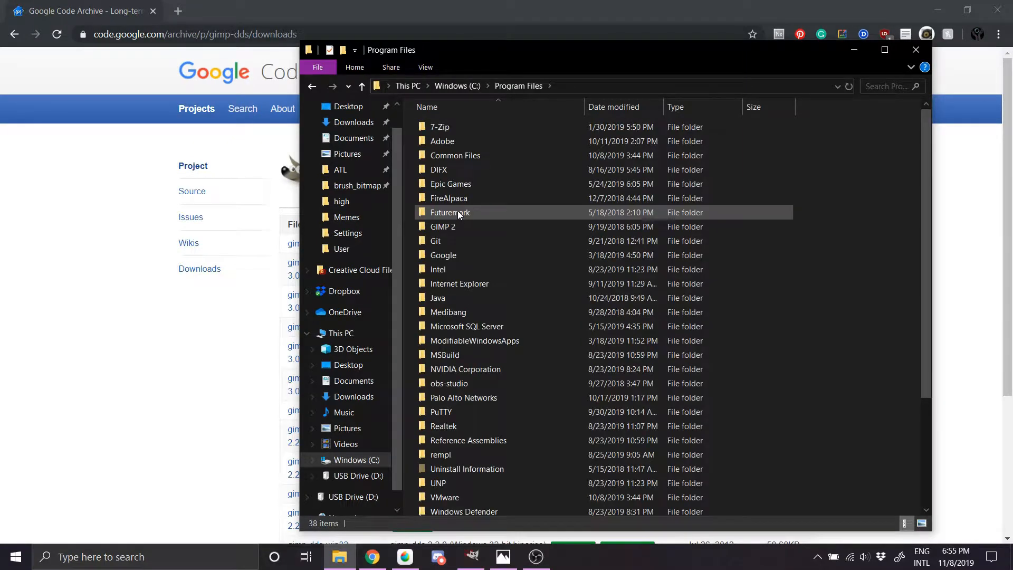
double_click(457, 225)
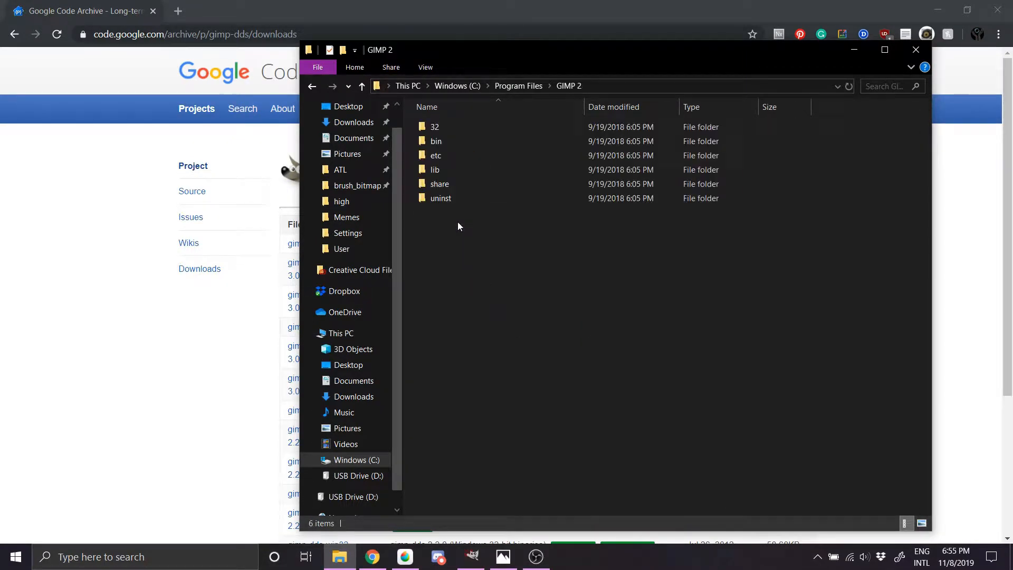
double_click(452, 166)
double_click(449, 175)
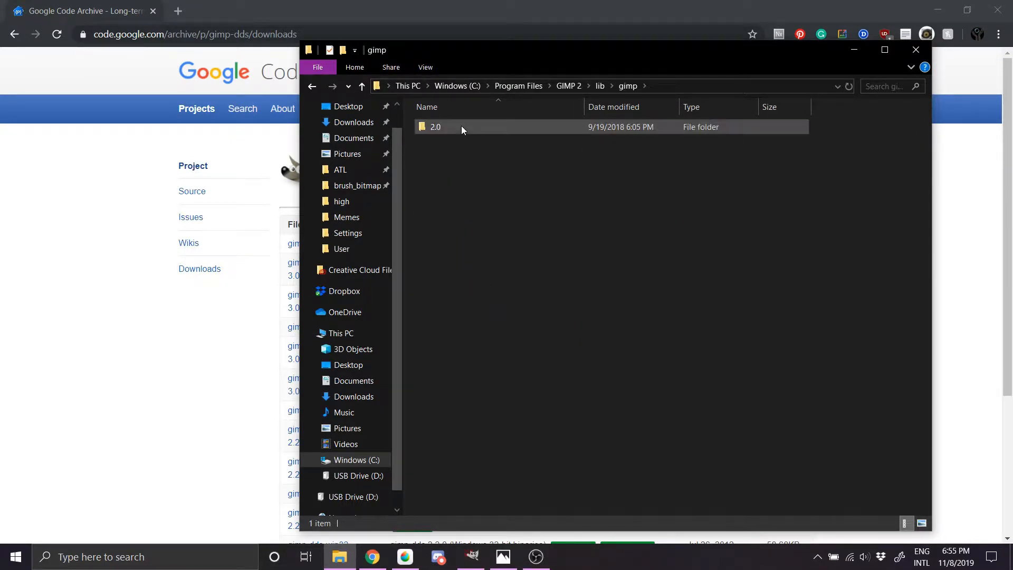
double_click(461, 125)
double_click(454, 173)
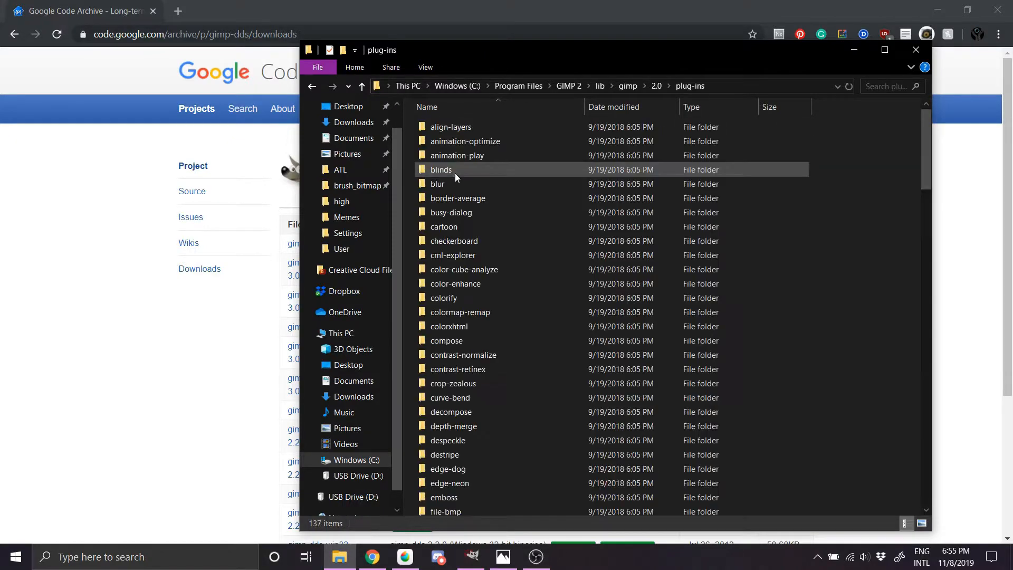
scroll(464, 176, down, 20)
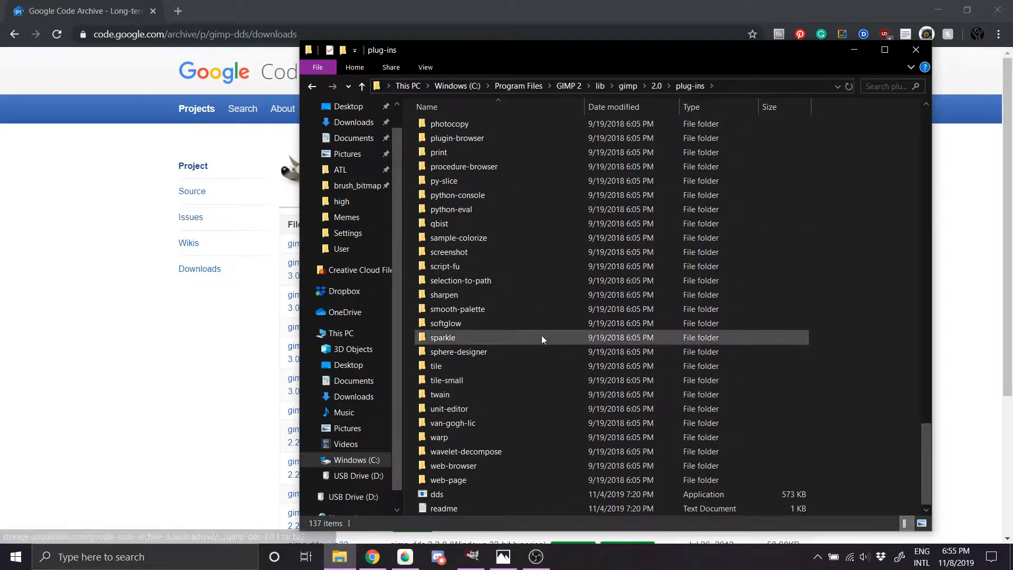
scroll(534, 265, up, 20)
scroll(521, 246, up, 3)
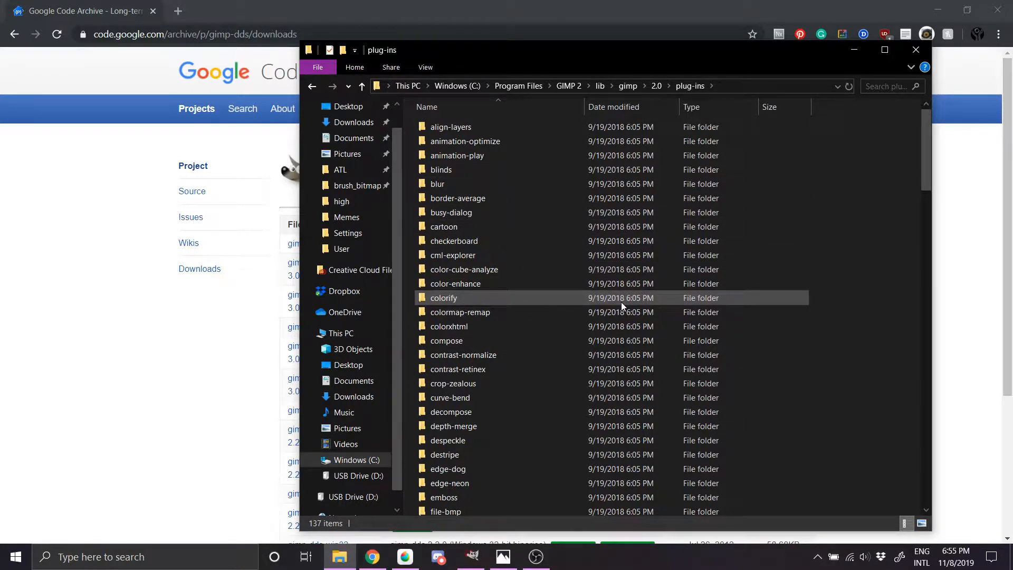
click(915, 51)
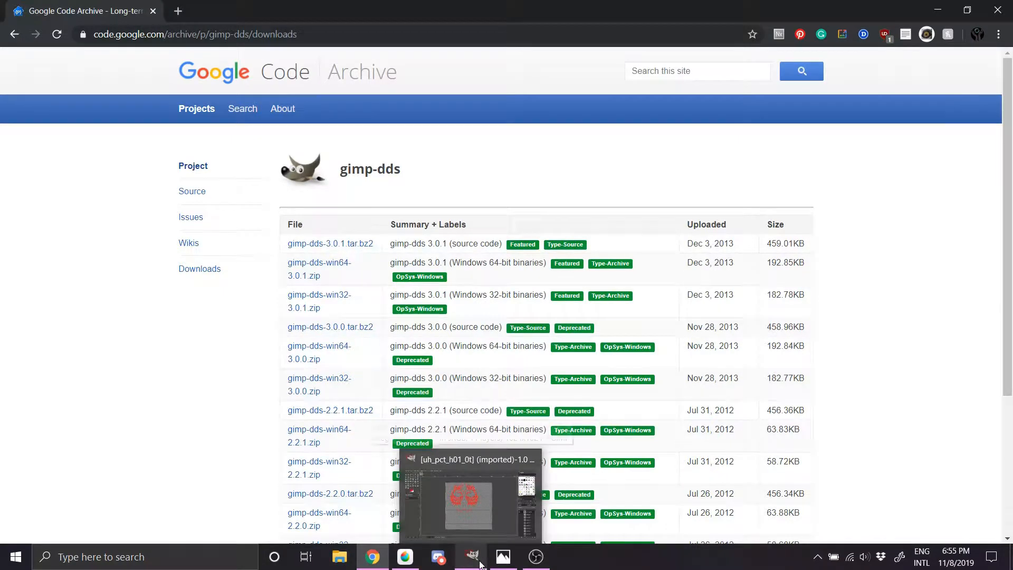
Step: Switch to GIMP and show the colour channels of the uh_pct_h01_0t texture
click(472, 495)
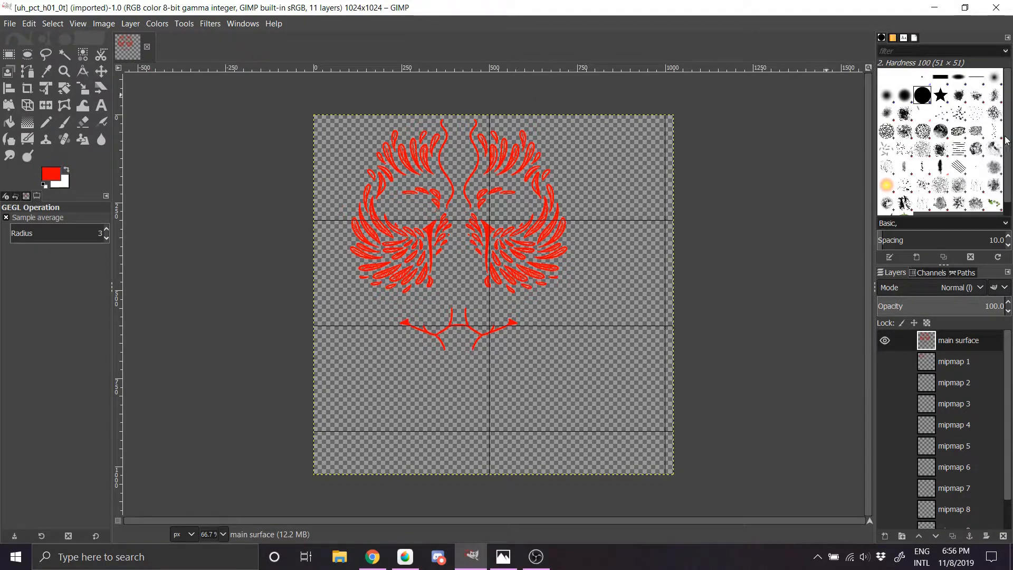
click(931, 273)
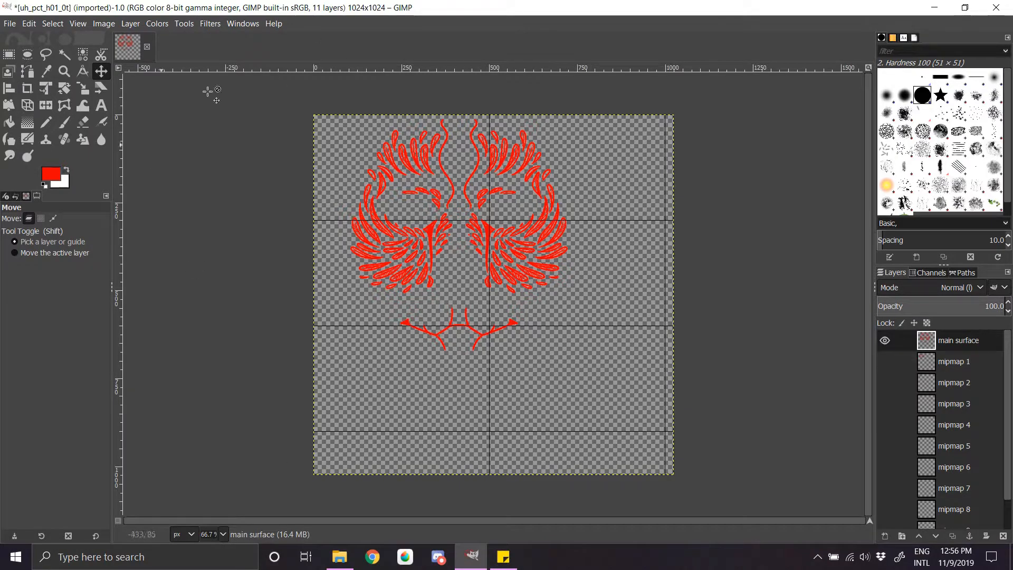
click(936, 273)
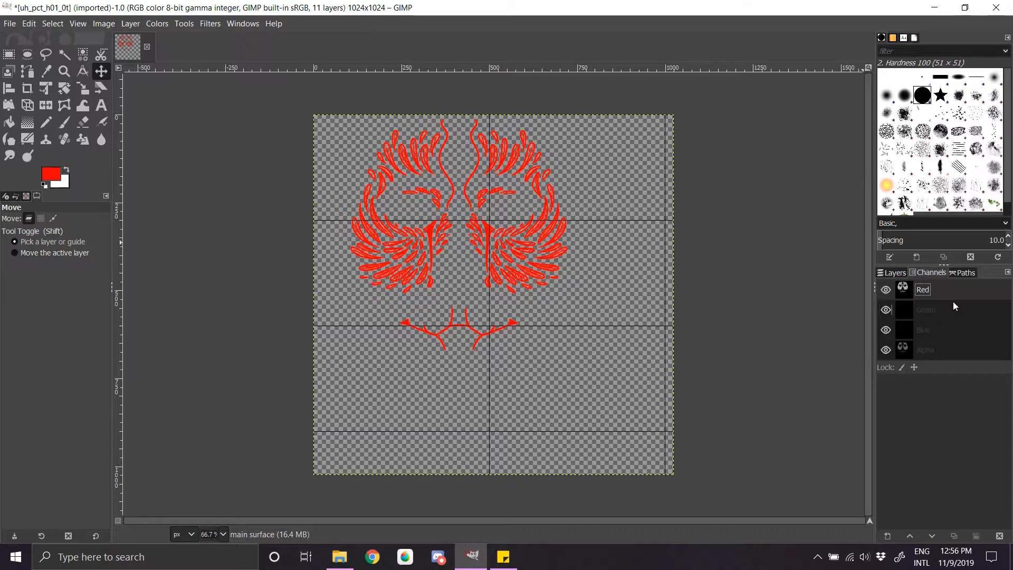
Step: Examine the individual colour channels of the tattoo texture by toggling red, green and blue, and return to the layer list
click(951, 293)
click(941, 314)
click(944, 336)
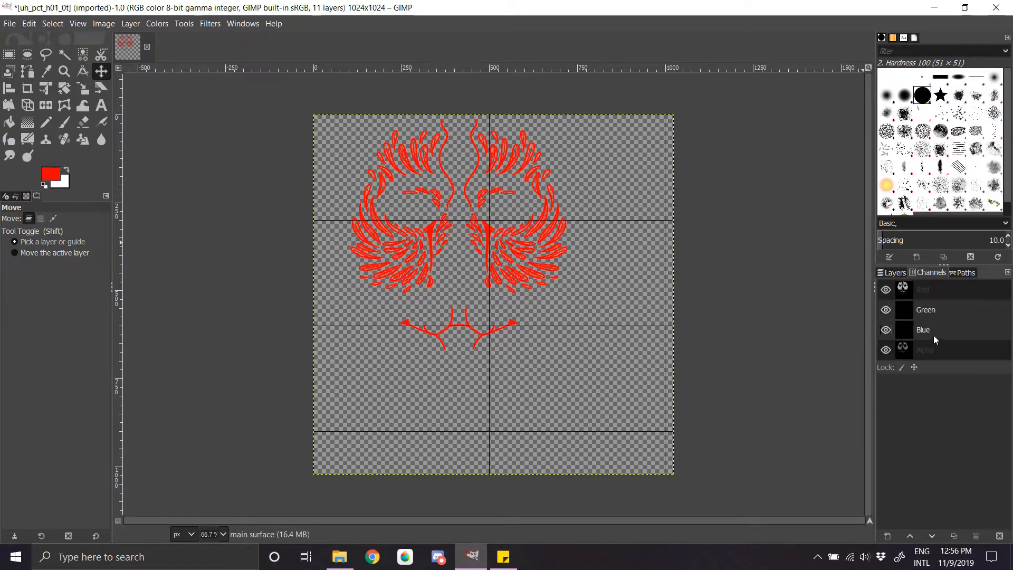
click(932, 294)
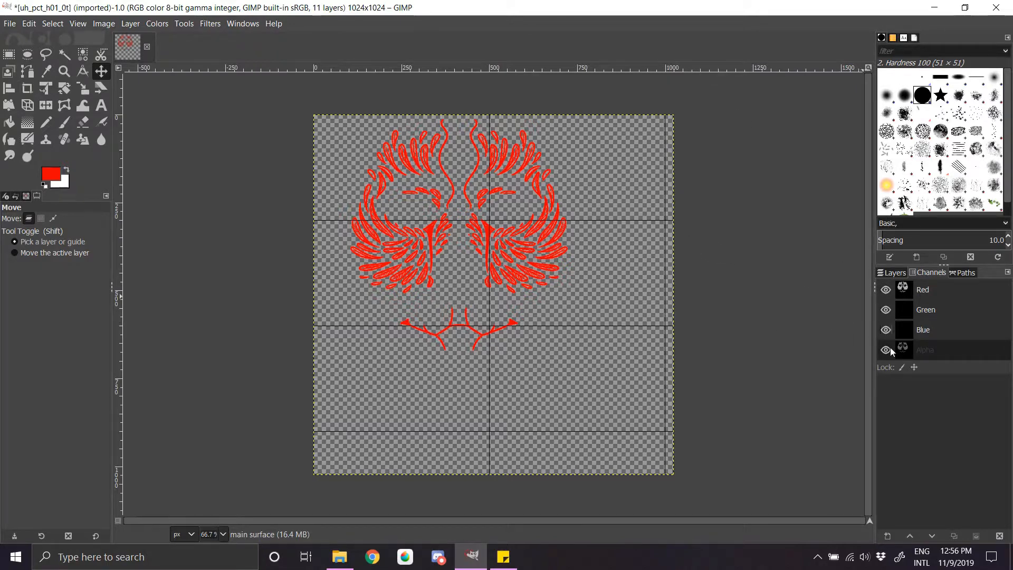
click(904, 273)
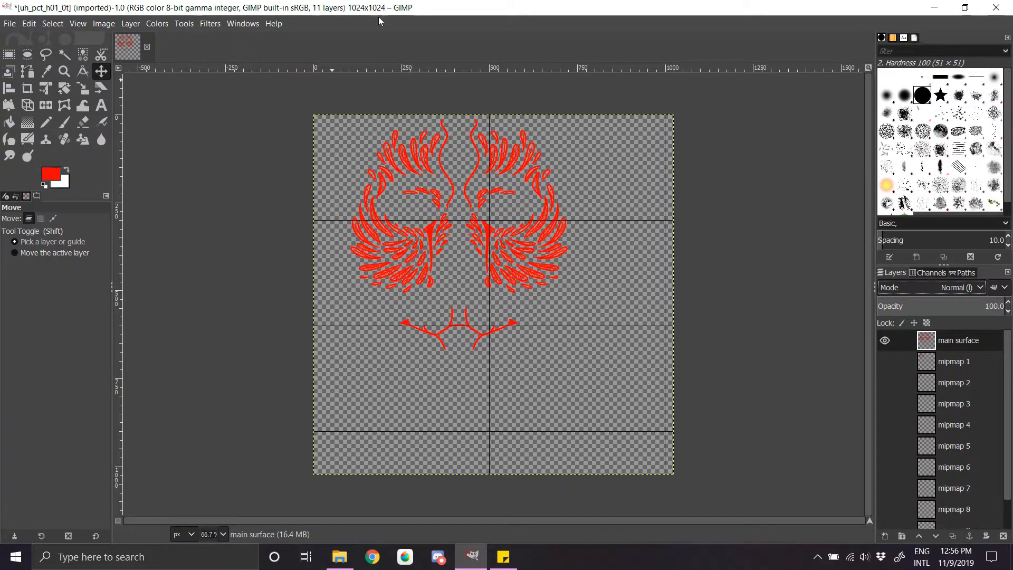
Step: Open b.png from the Desktop as a new layer in the uh_pct_h01_0t image
click(10, 24)
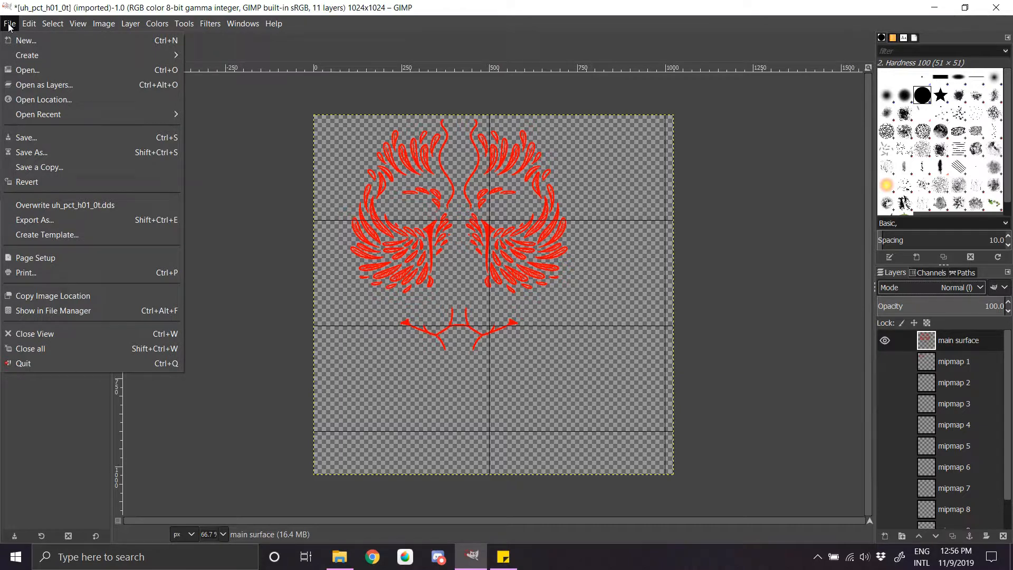
click(60, 84)
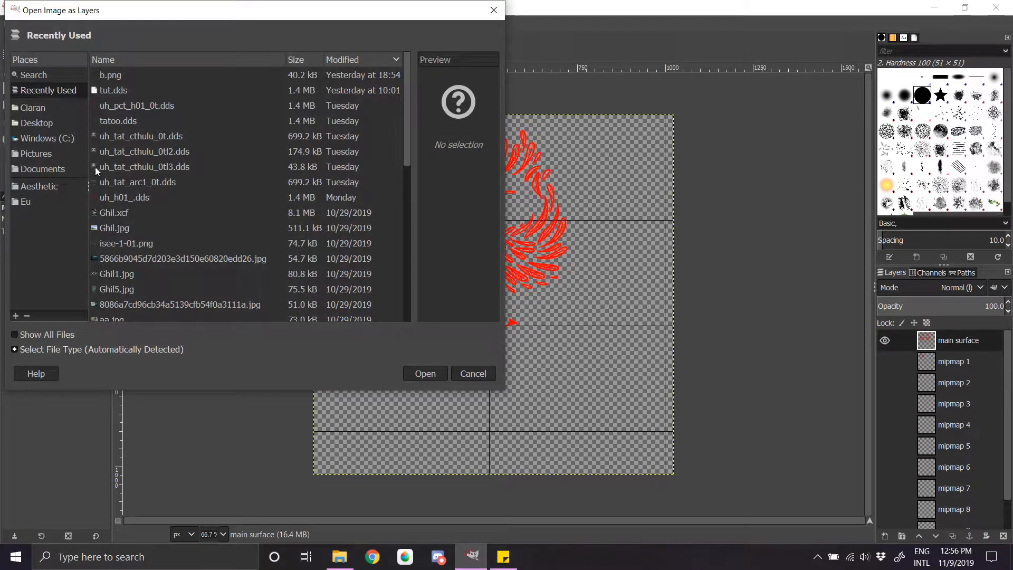
click(48, 124)
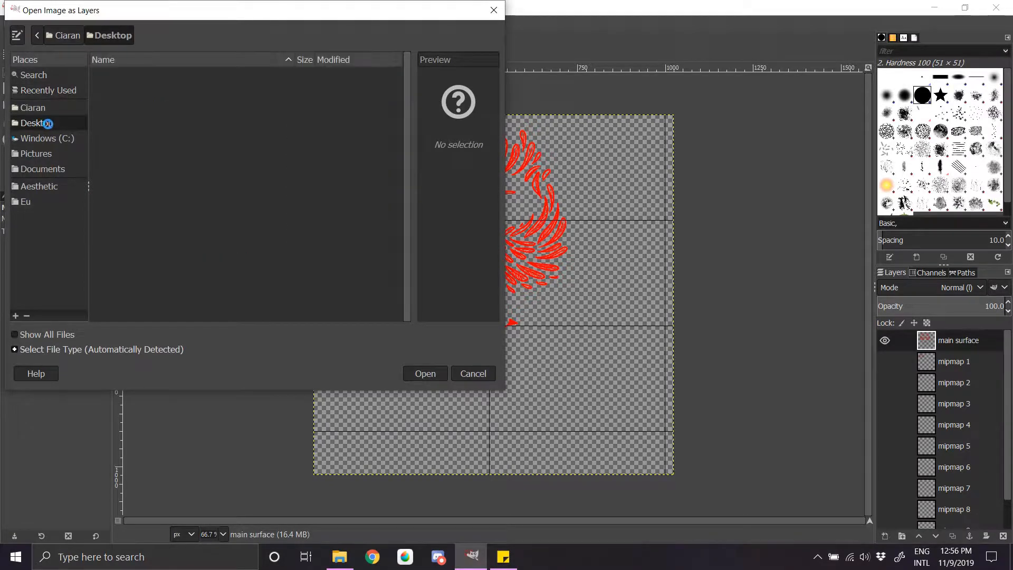
click(129, 153)
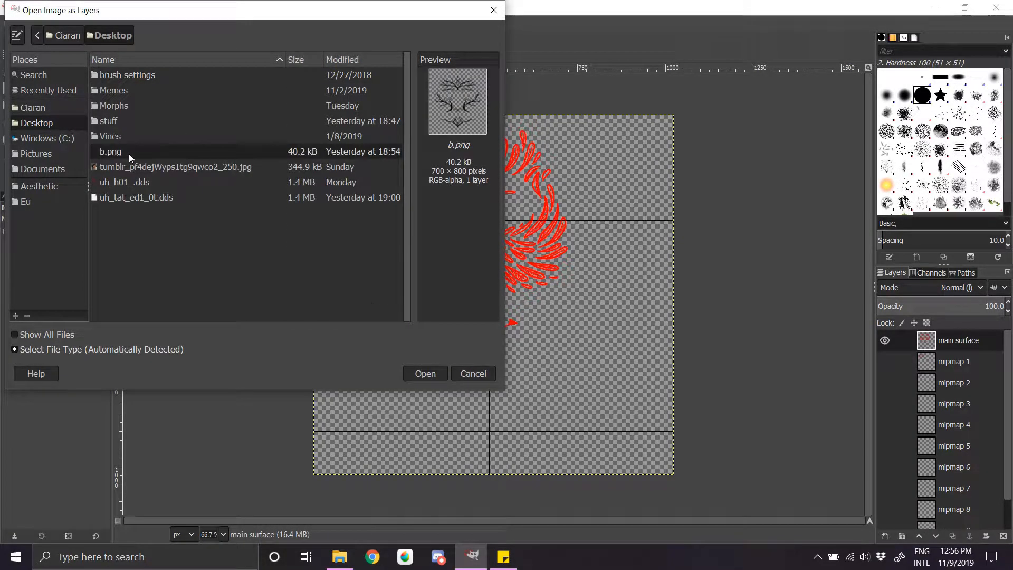
click(425, 374)
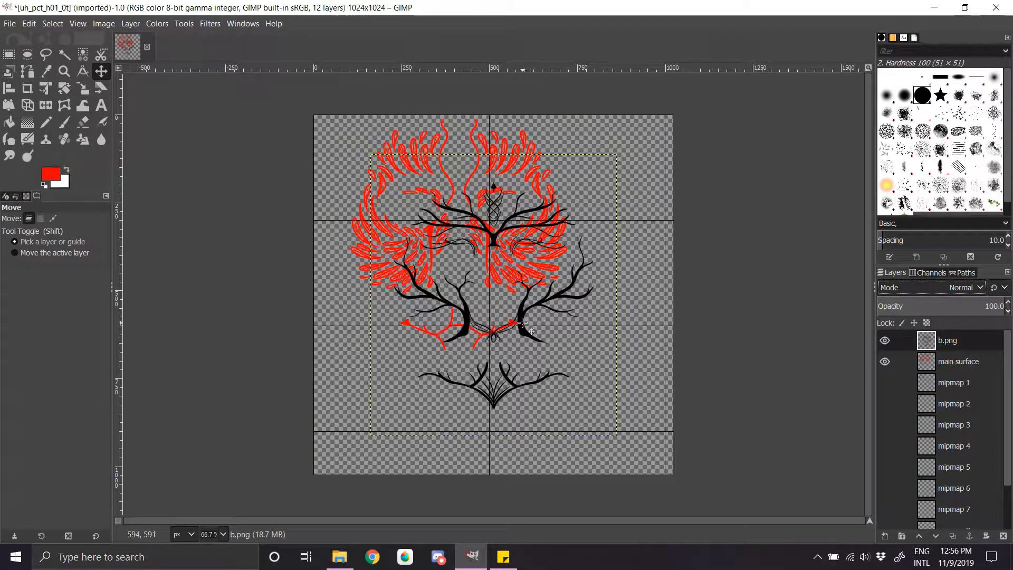
Step: Align the b.png branch tattoo over the existing red tattoo and expand its layer to the image size
drag(520, 313, 486, 258)
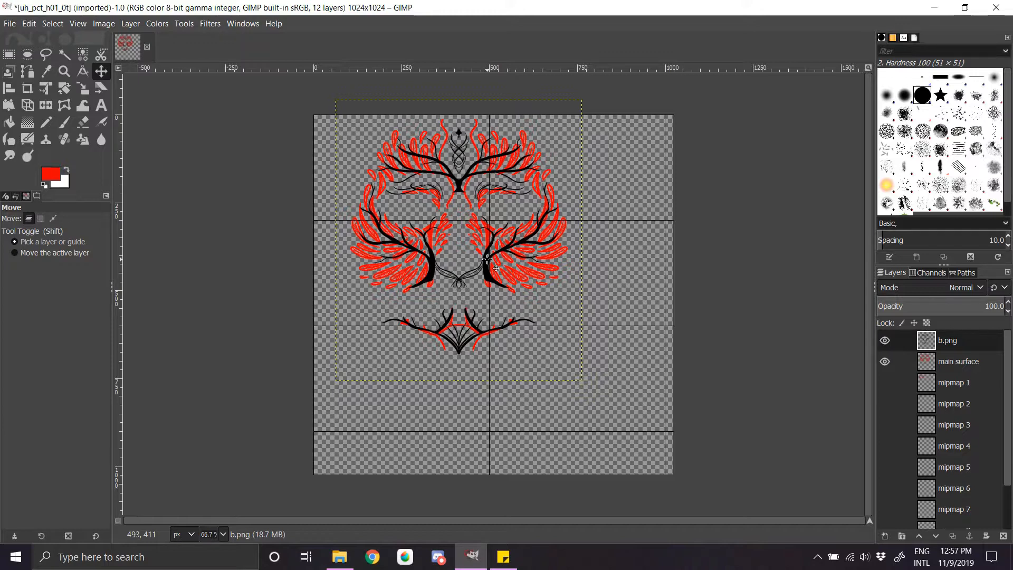
click(109, 24)
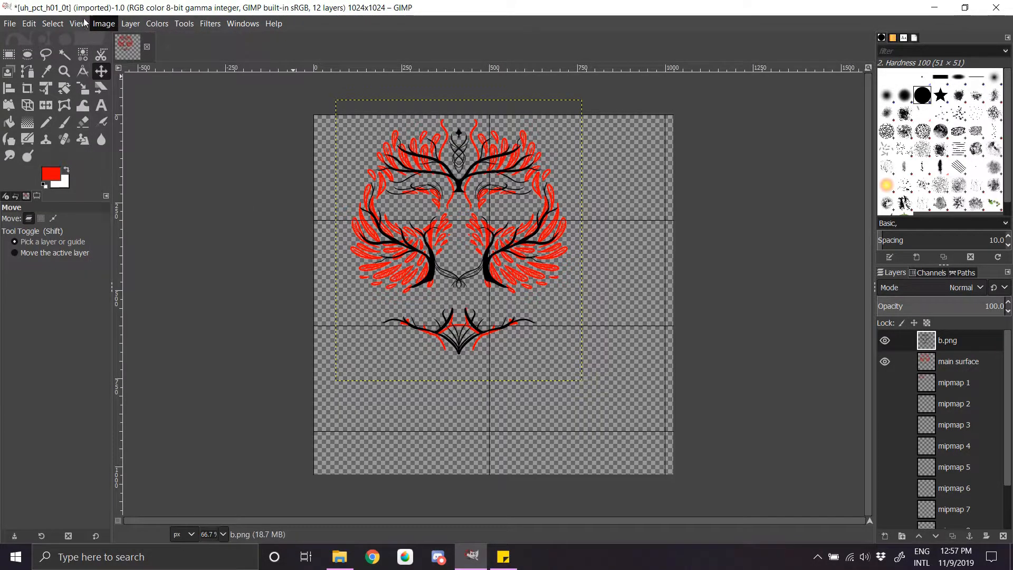
click(104, 24)
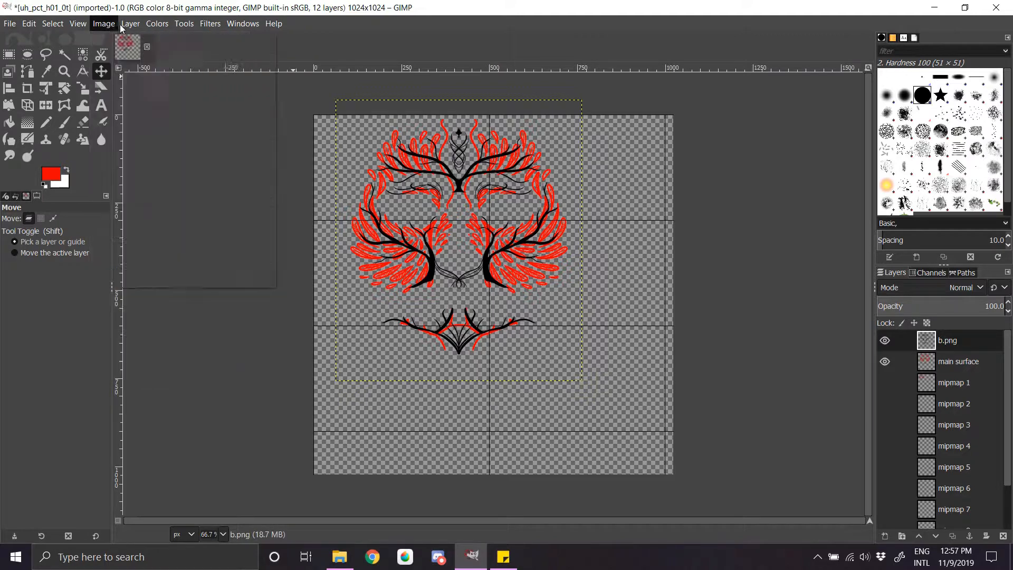
click(125, 25)
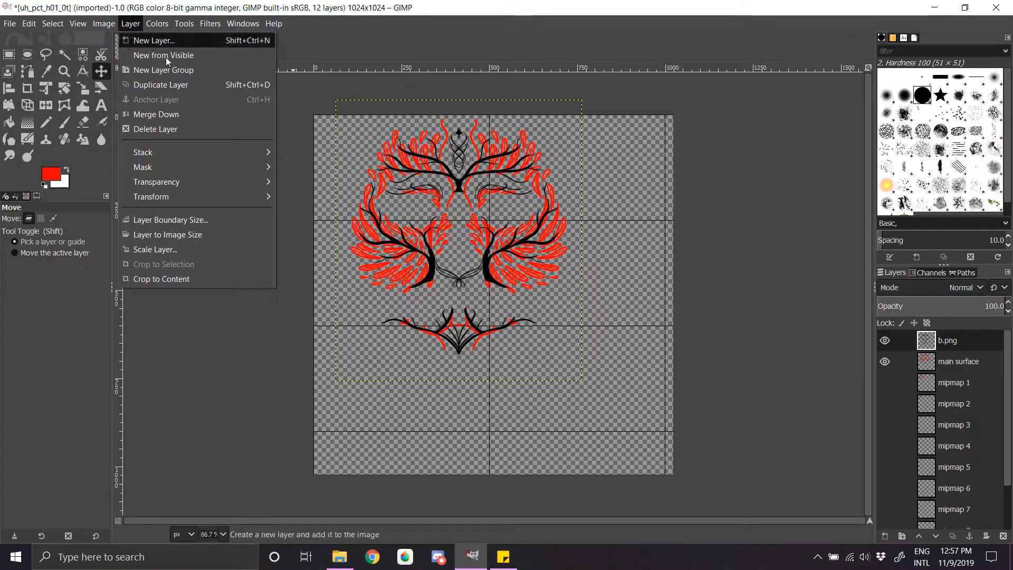
click(202, 239)
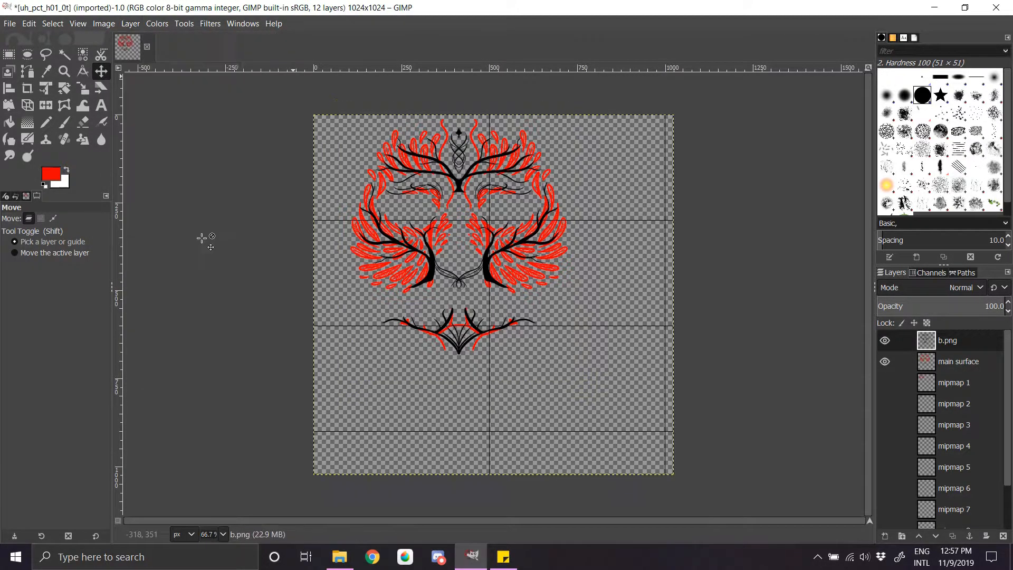
Step: Recolour the black branch tattoo dark red with Hue-Chroma, using chroma 100 and lightness 10.24
click(185, 23)
click(185, 23)
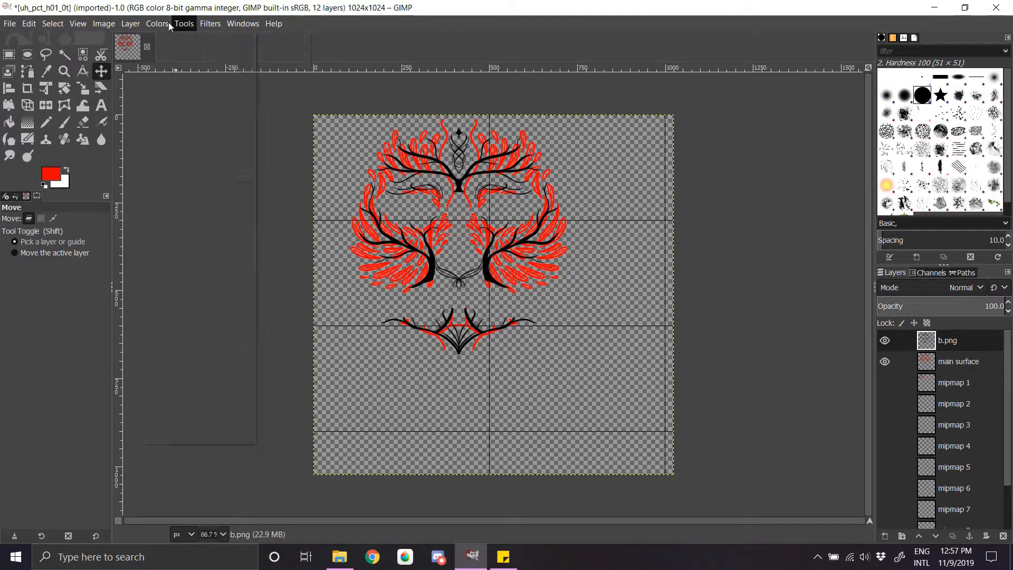
click(166, 24)
click(174, 69)
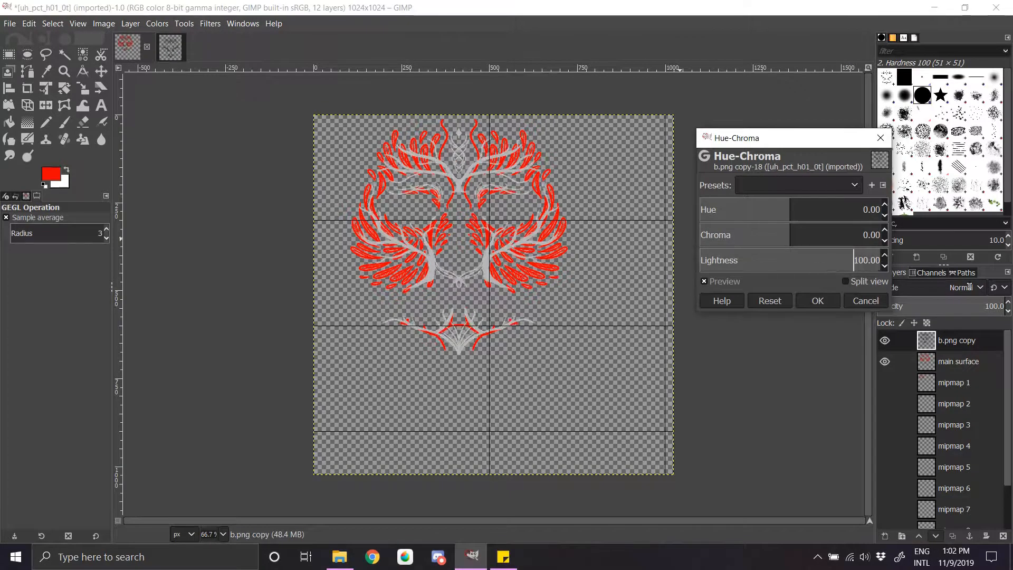
drag(969, 286, 823, 330)
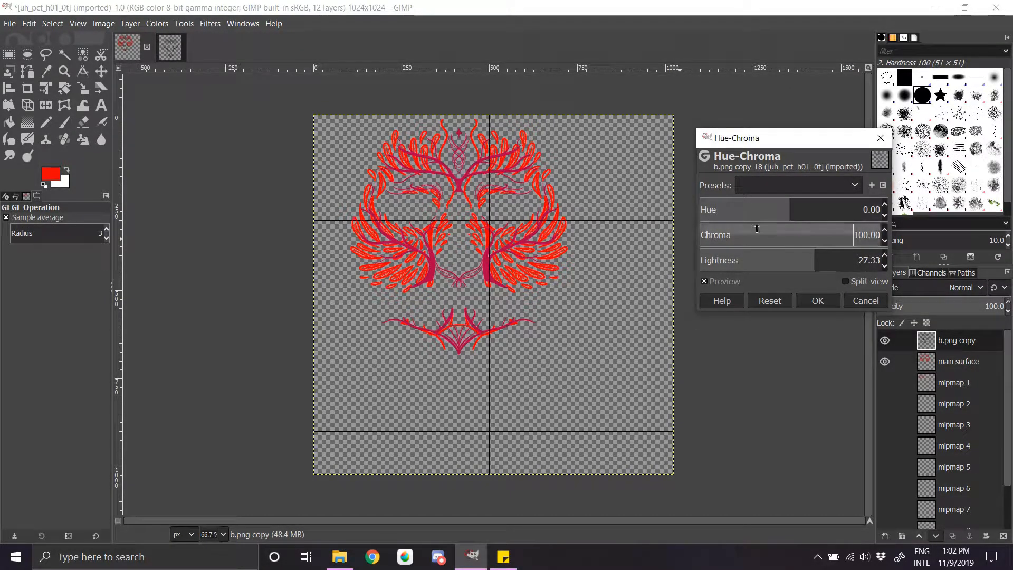
drag(815, 262, 654, 290)
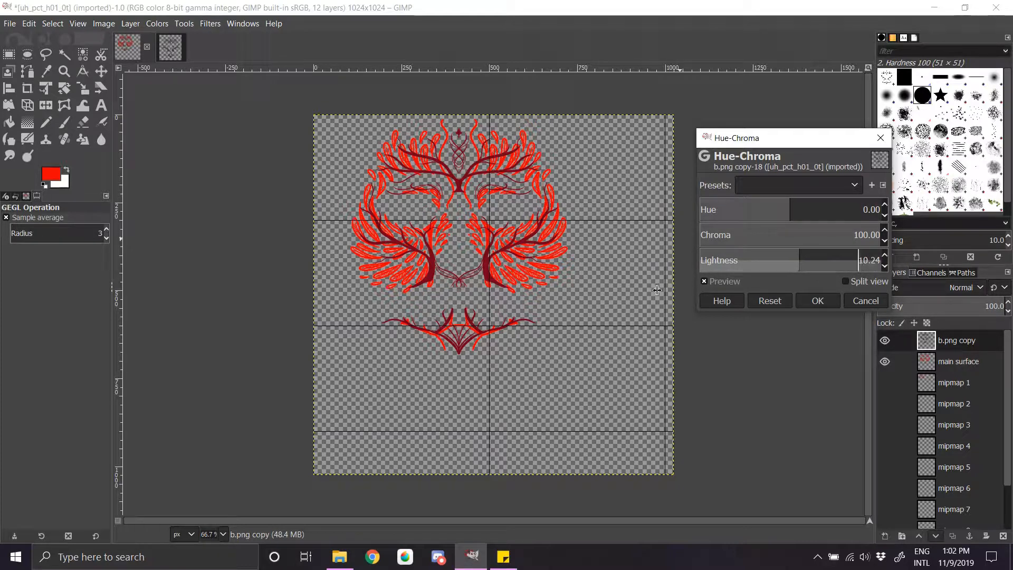
click(817, 301)
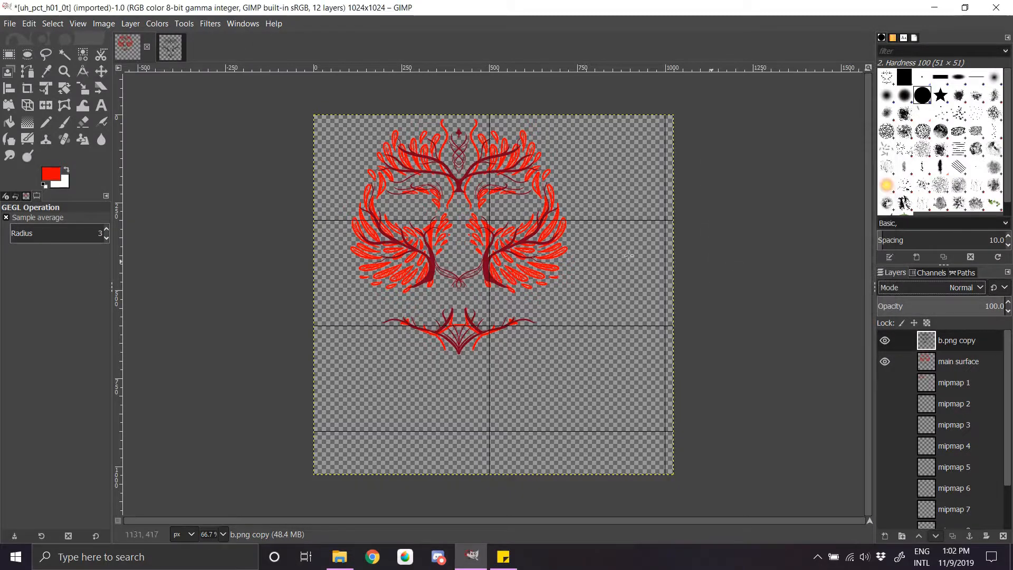
Step: Apply Hue-Chroma to the branch tattoo a second time with chroma 100 to make it bright red
click(153, 24)
click(174, 70)
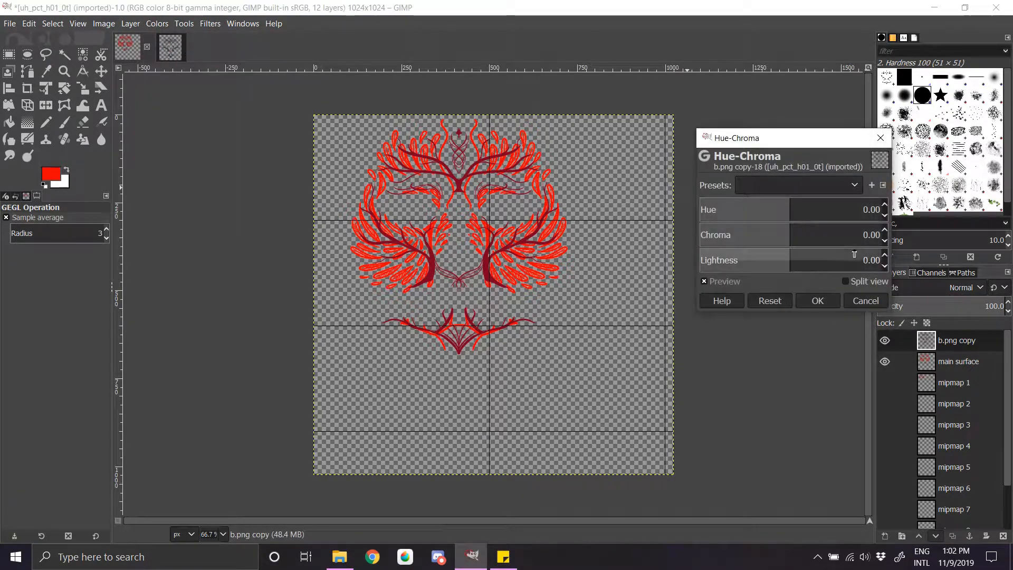
drag(826, 237, 823, 302)
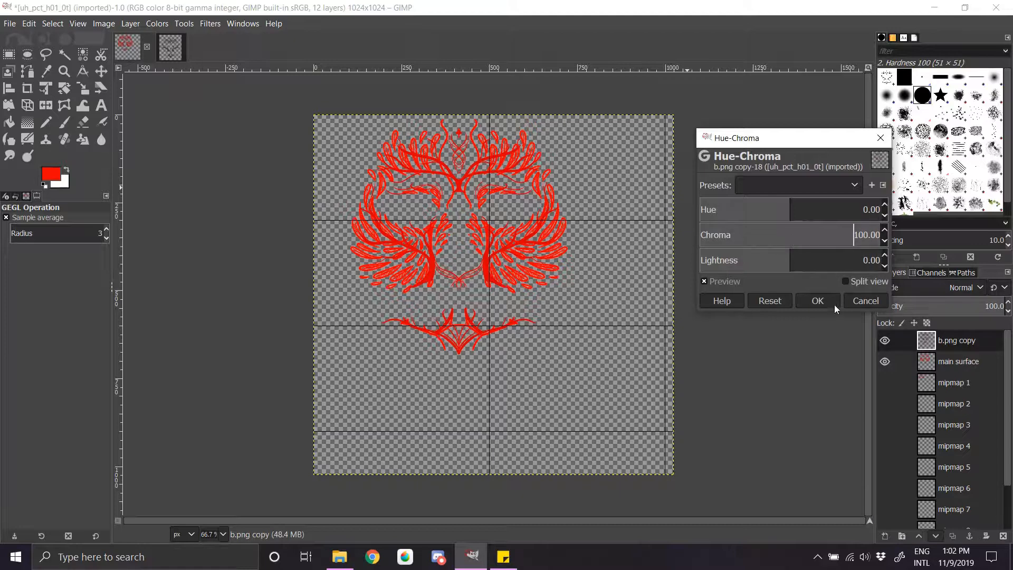
click(816, 300)
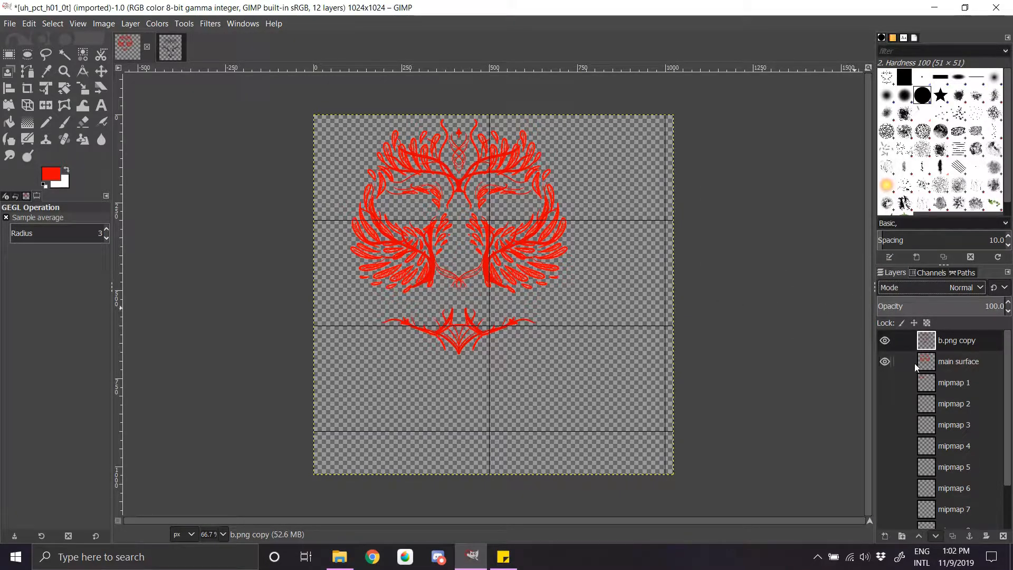
Step: Hide the main surface layer and check the colour channels of the recoloured branch tattoo
click(897, 361)
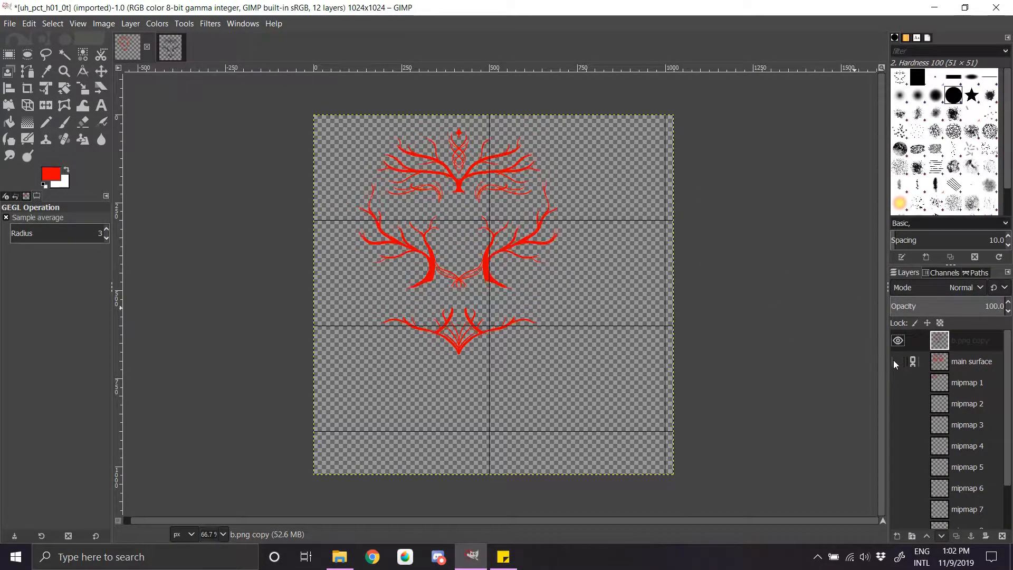
click(944, 272)
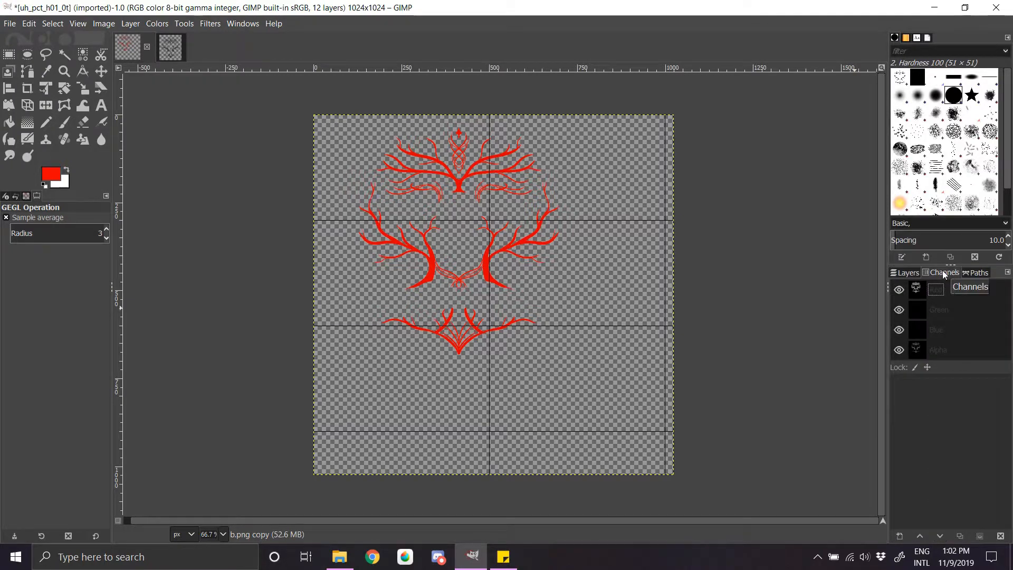
click(898, 350)
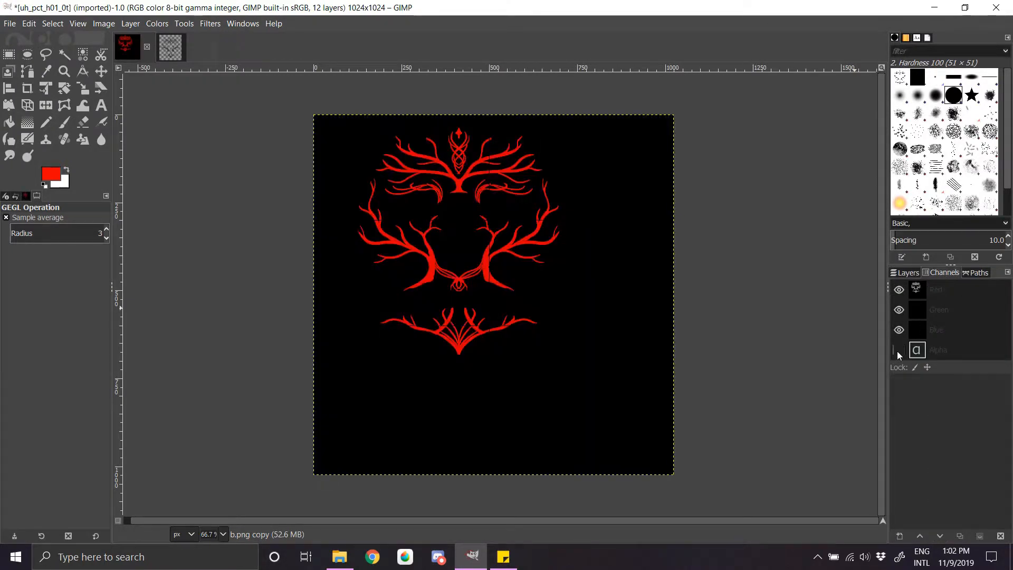
click(906, 273)
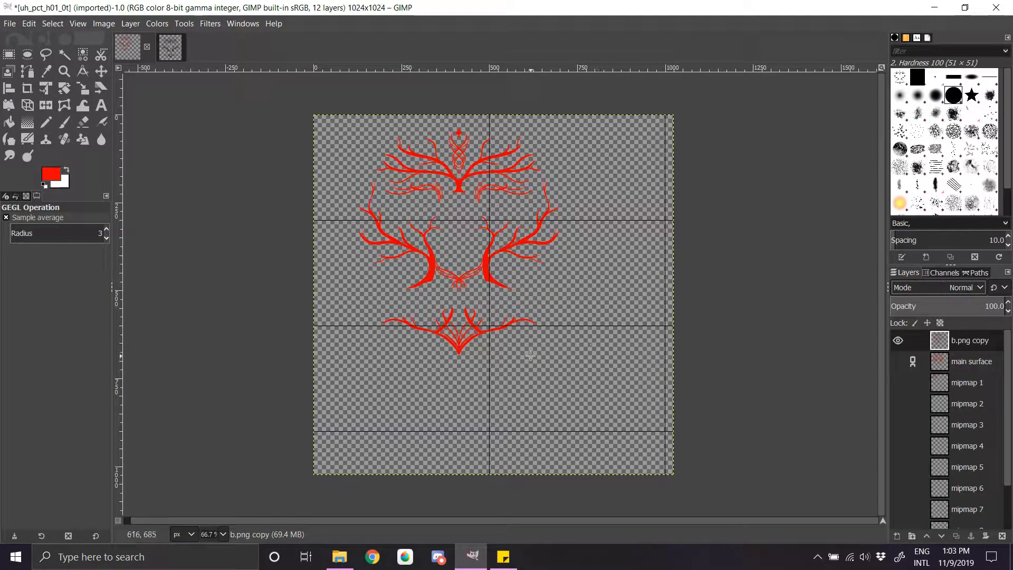
click(19, 25)
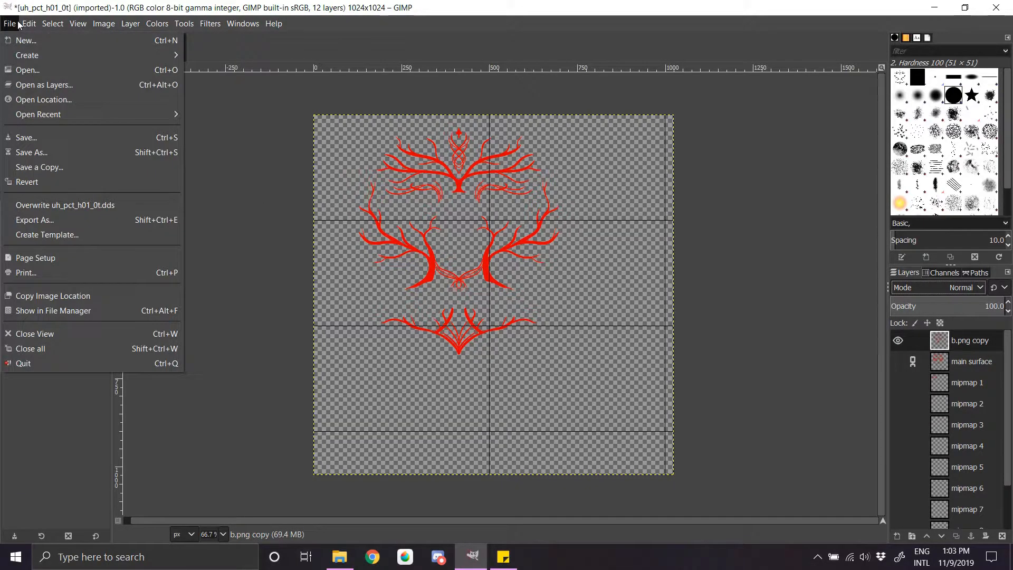
mouse_move(12, 60)
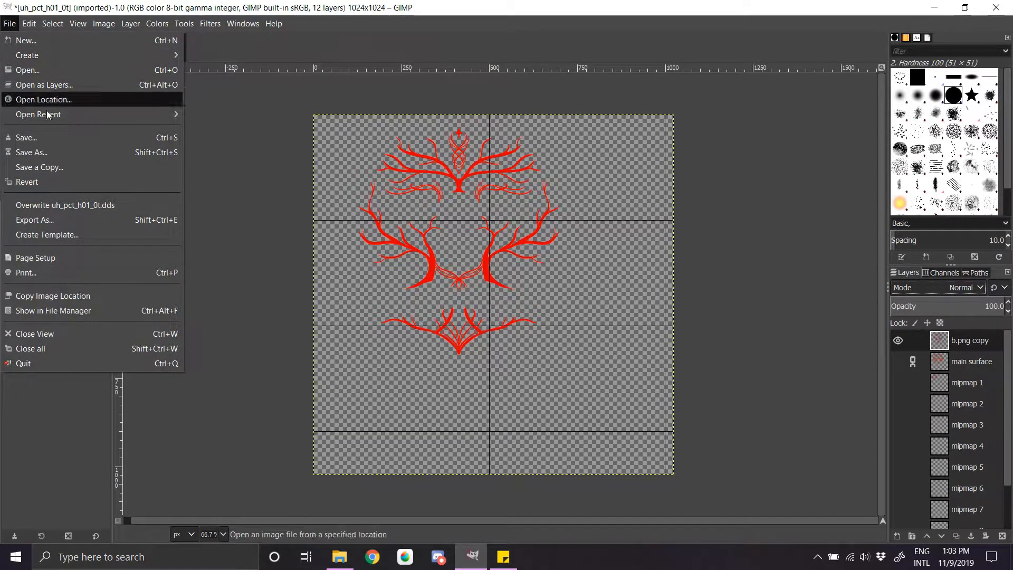
click(29, 153)
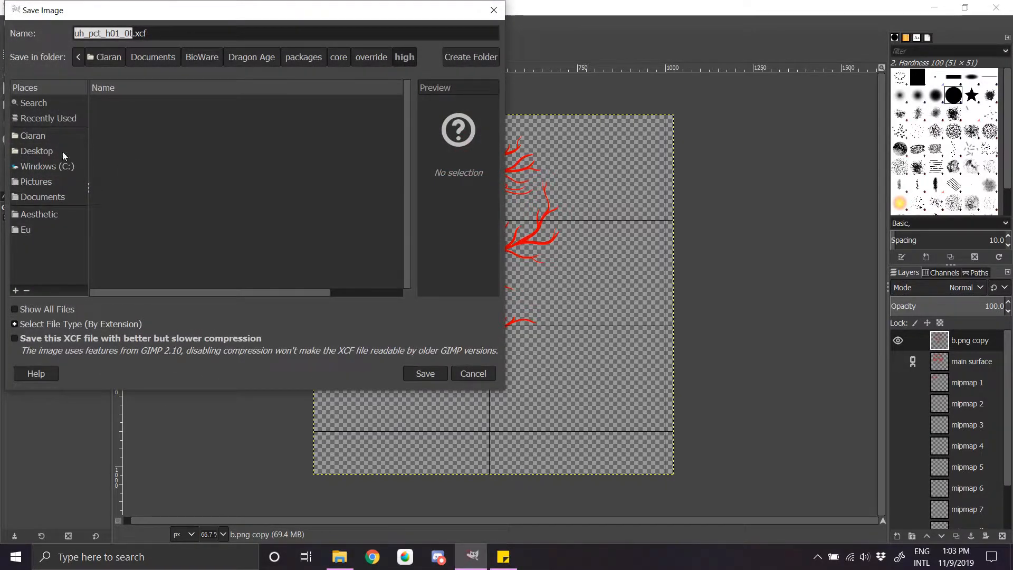
click(473, 373)
Step: Export the tattoo image to the Desktop as tattooTut.dds
click(10, 23)
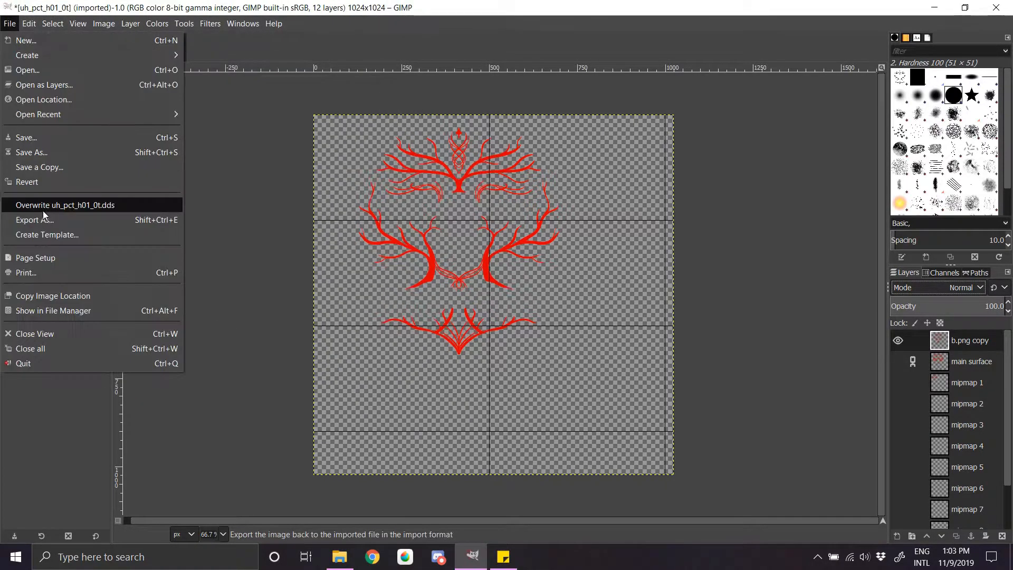
click(33, 219)
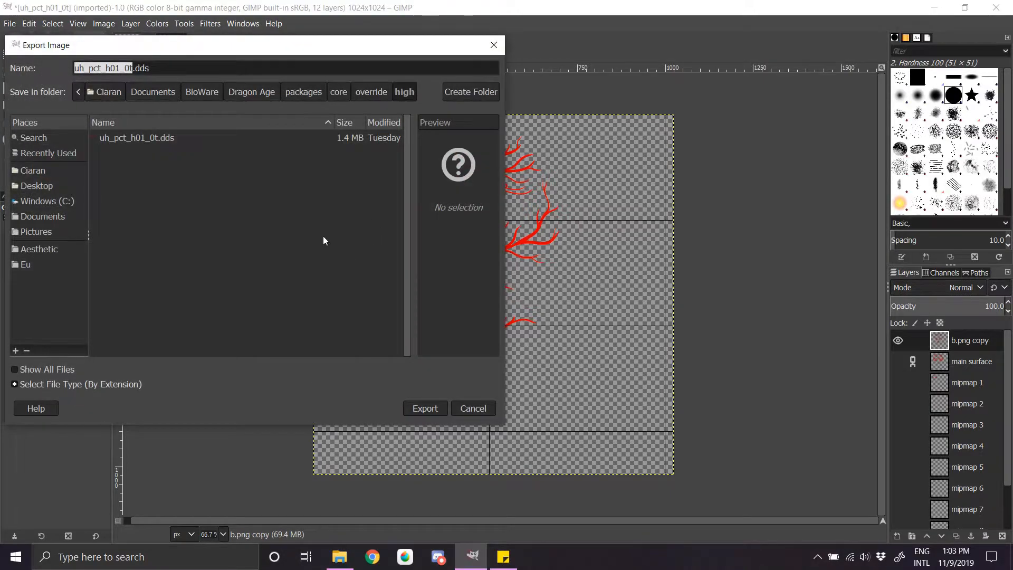
click(38, 187)
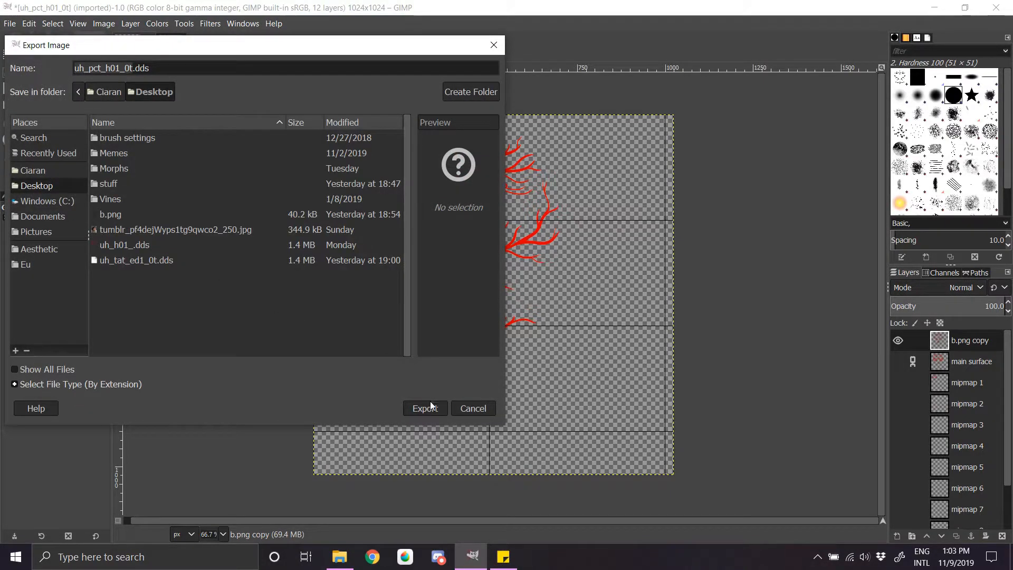
text(tattoo)
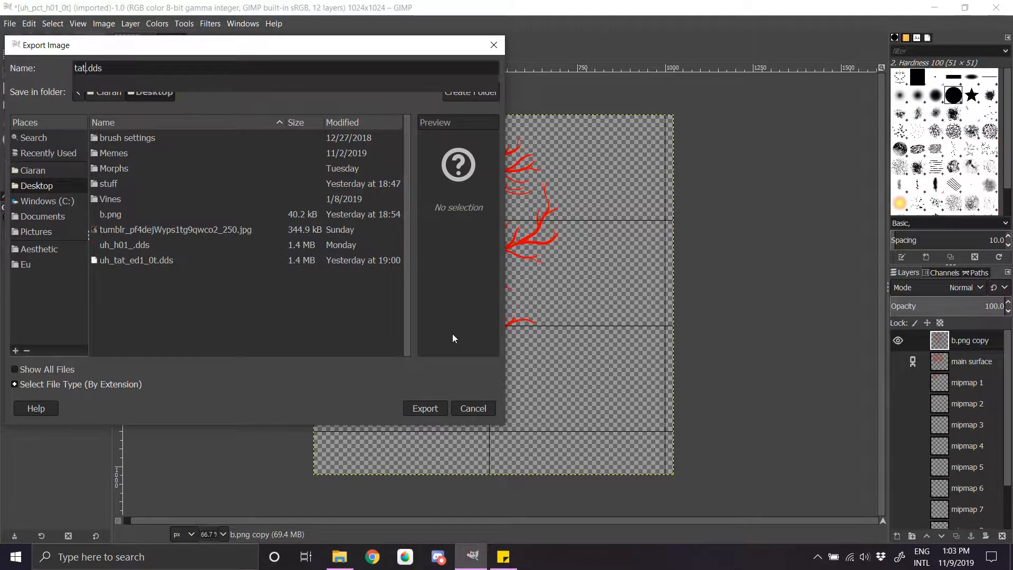
text(Tut)
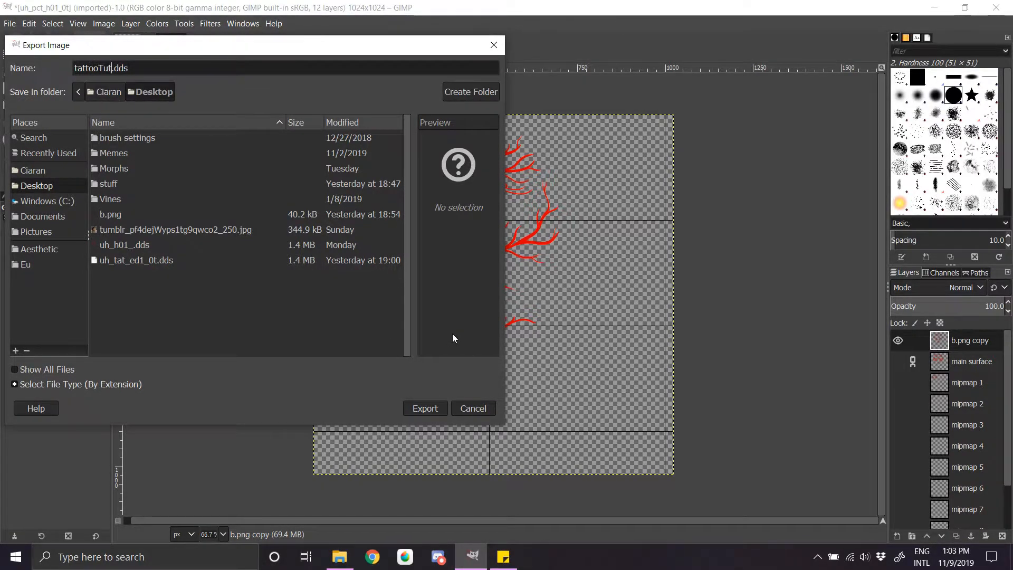
key(Return)
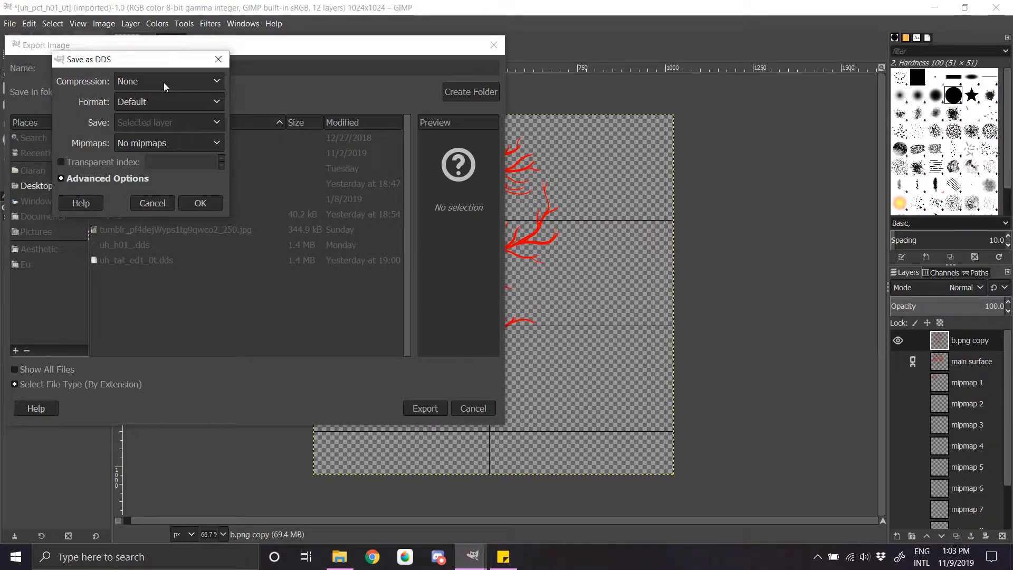
Step: Save the DDS file with BC3 / DXT5 compression and generated mipmaps
click(164, 83)
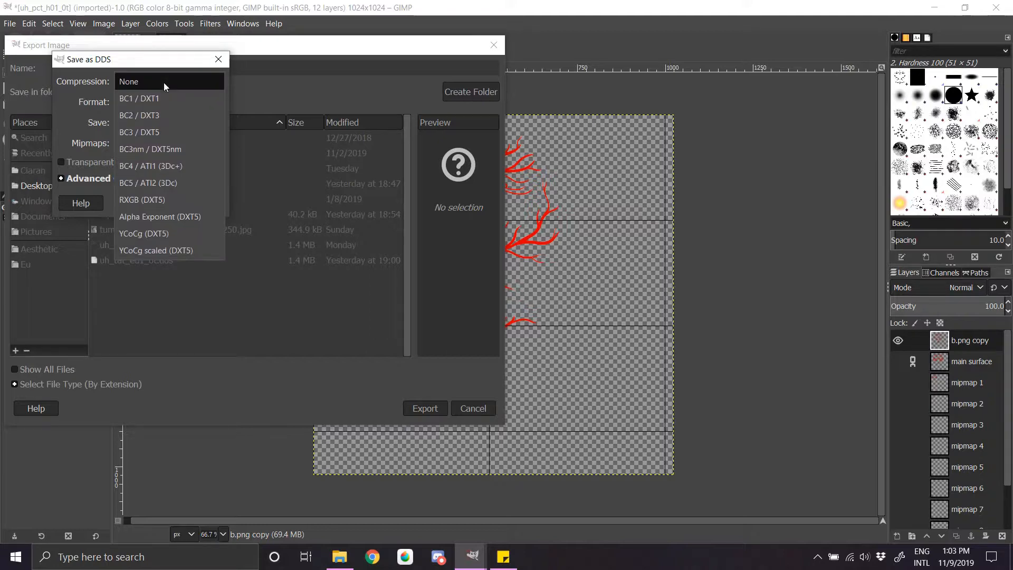
click(166, 132)
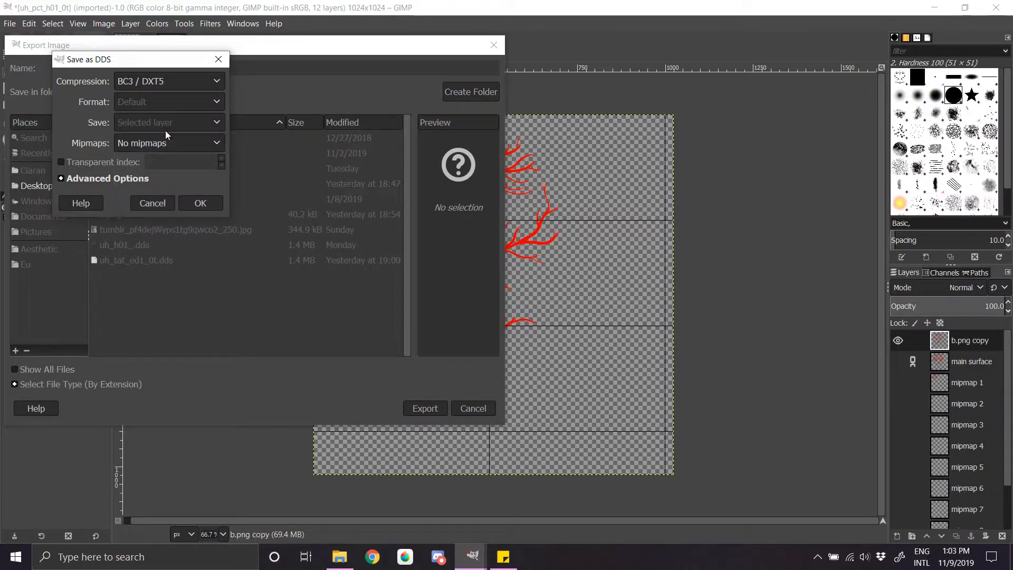
click(166, 143)
click(165, 158)
click(195, 205)
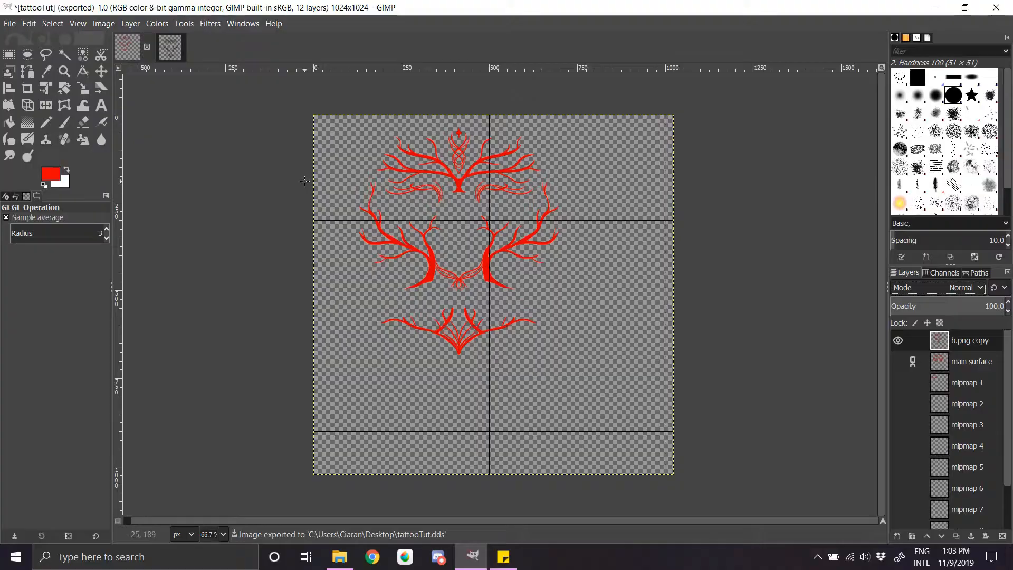
Step: Go to the Windows desktop and move the exported tattooTut file to an empty area
key(super+d)
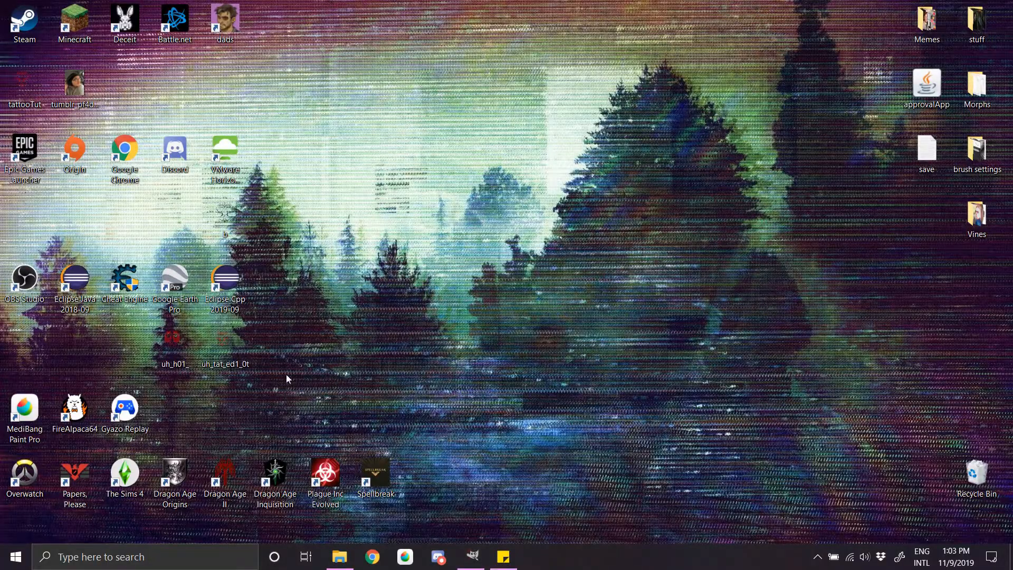
drag(21, 82, 498, 316)
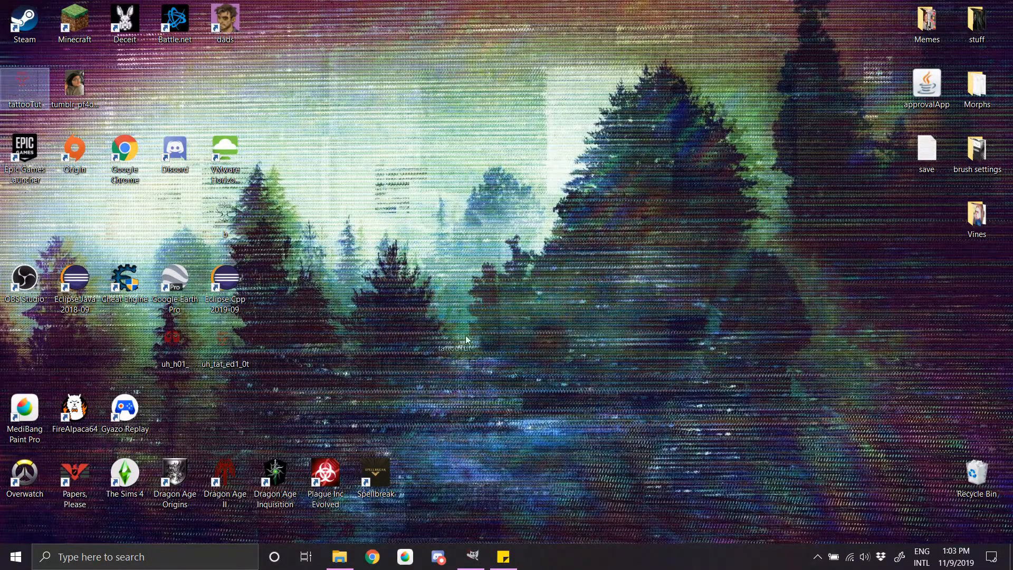
drag(455, 352, 671, 152)
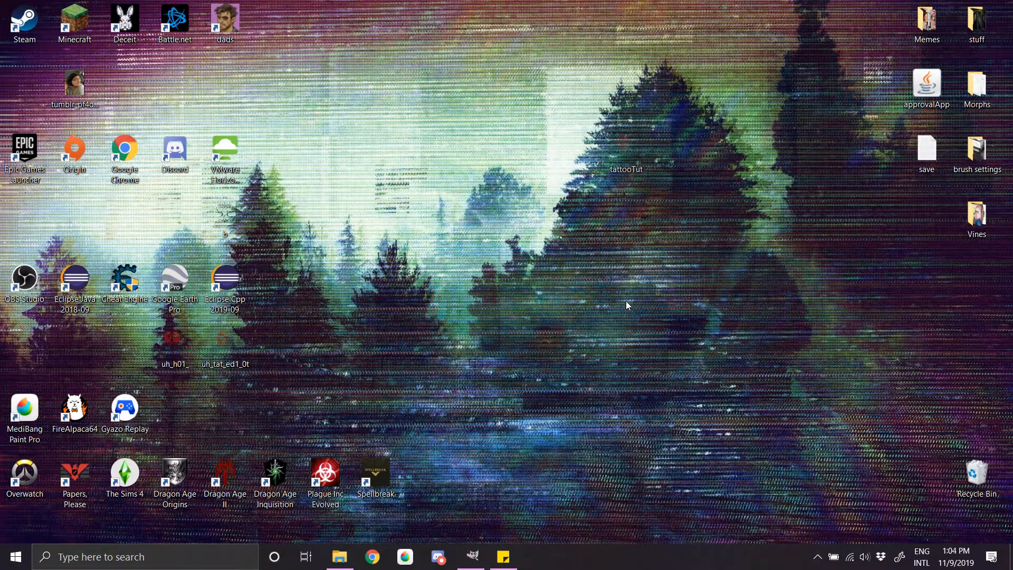
Step: Rename tattooTut to uh_tat_ed1_0t, copied from the Dalish elf list in the sticky note, and place it near uh_h01_
click(503, 556)
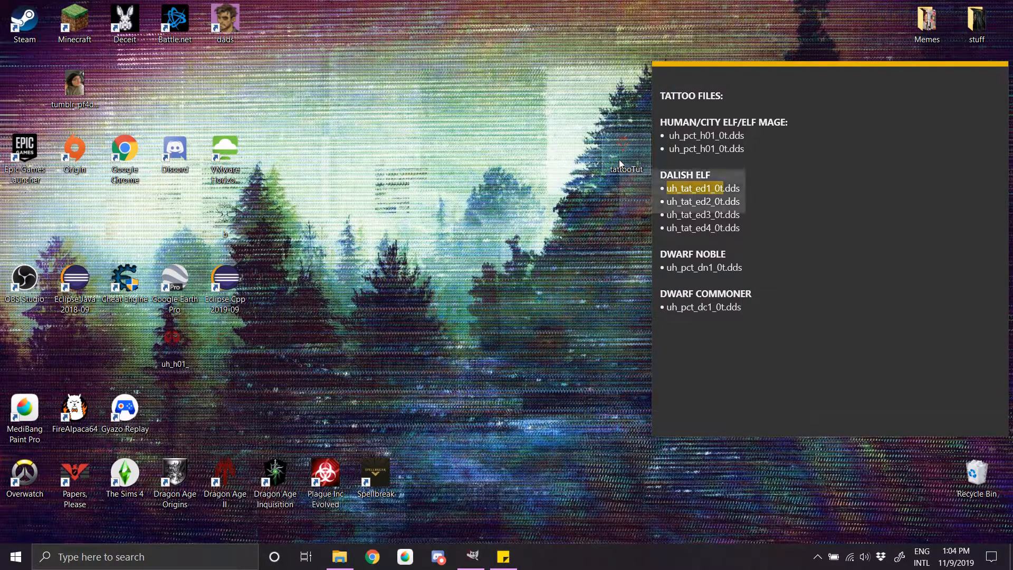
right_click(619, 159)
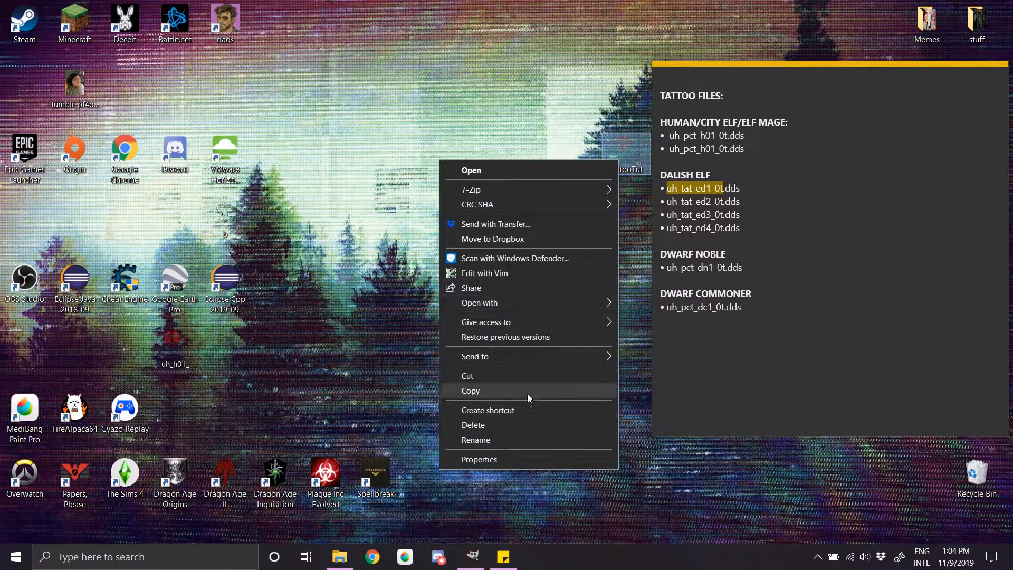
click(515, 437)
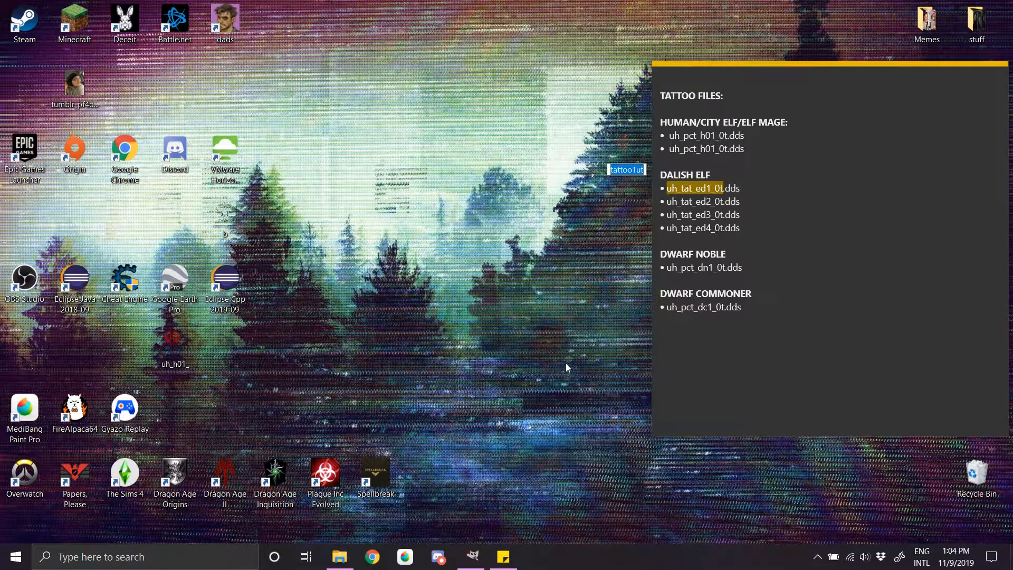
text(uh_tat_ed1_0t)
key(Return)
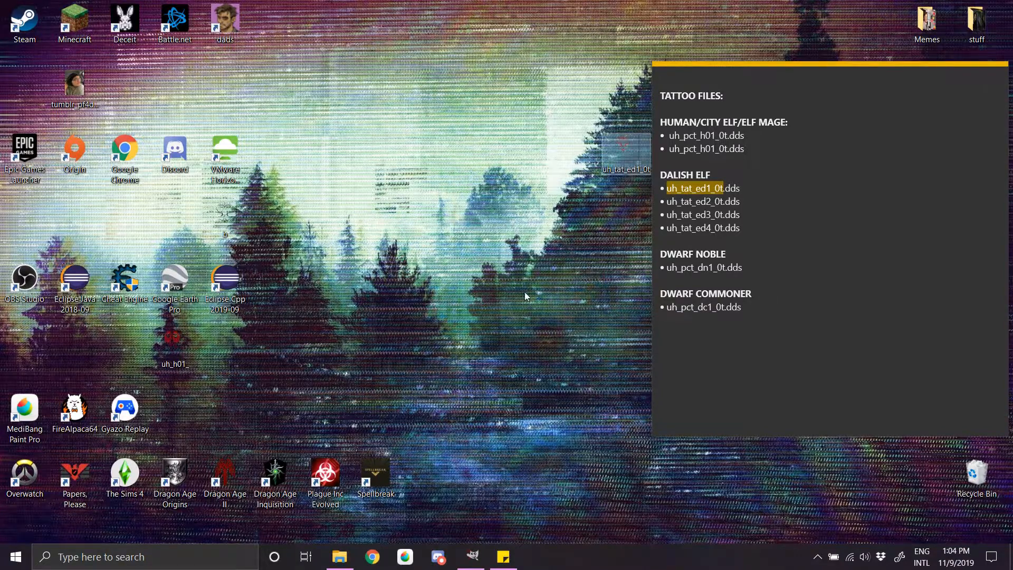
click(514, 297)
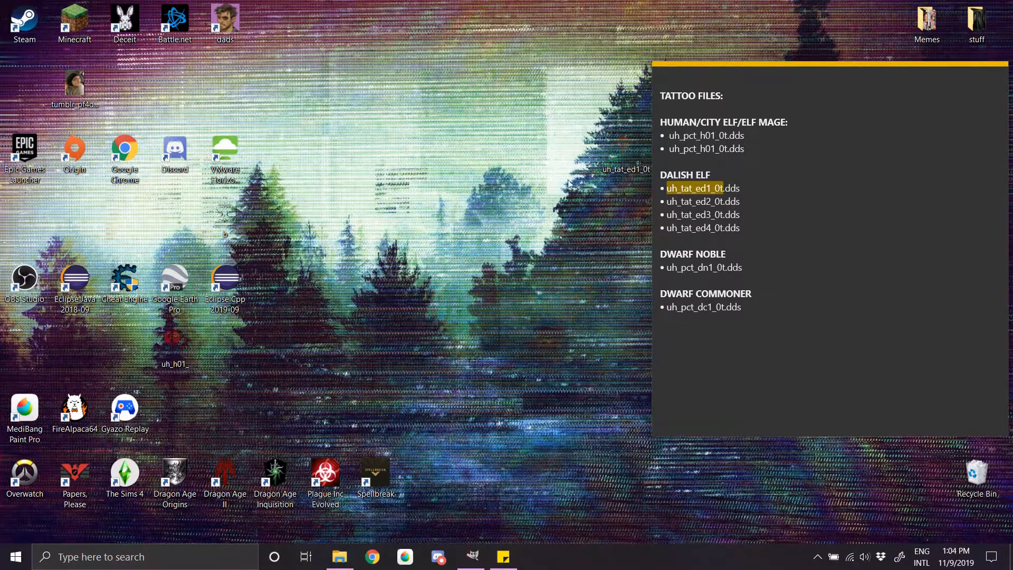
drag(624, 150, 295, 348)
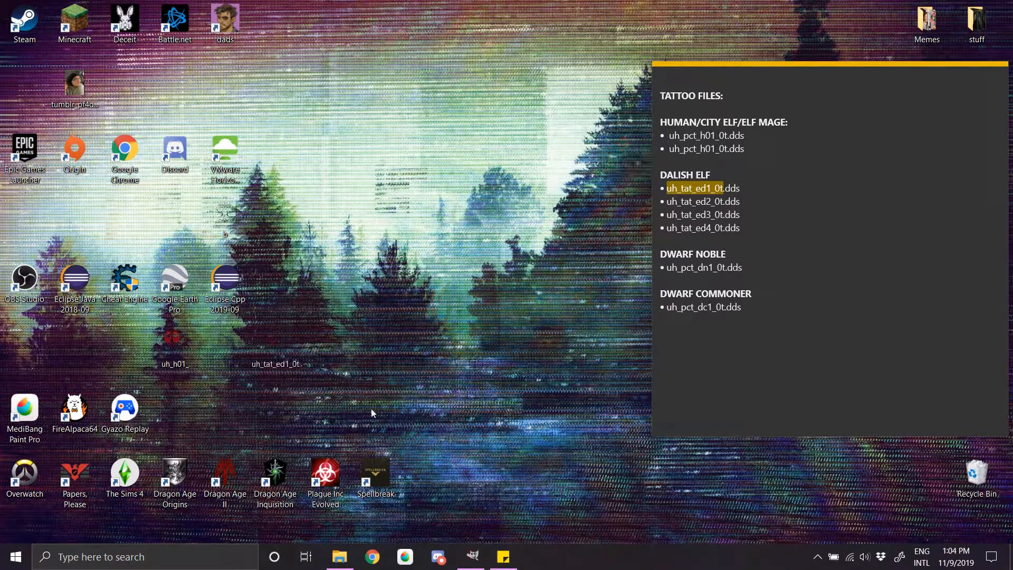
Step: In File Explorer, open the high folder inside Dragon Age's packages, core and override folders
click(339, 557)
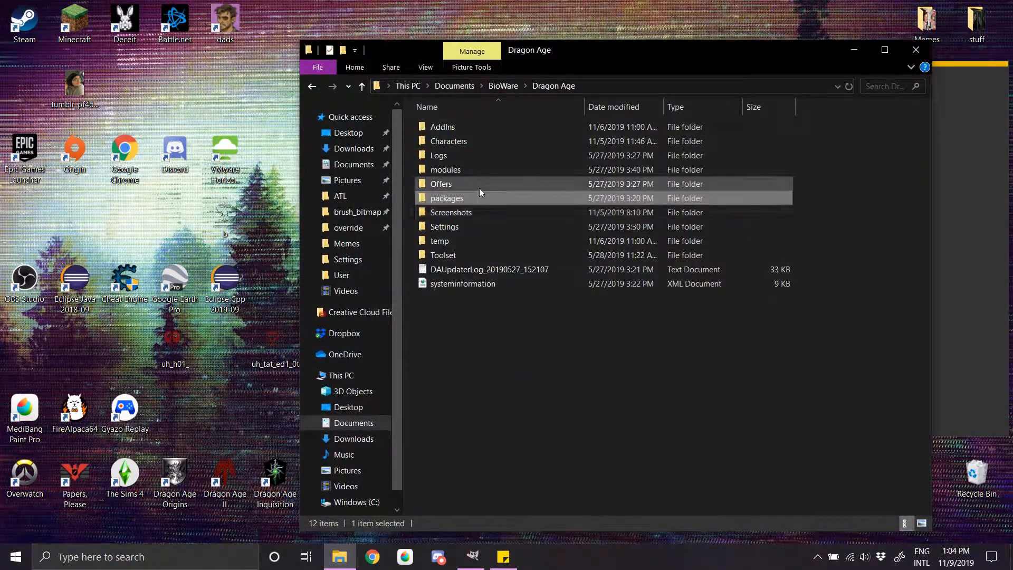
mouse_move(466, 196)
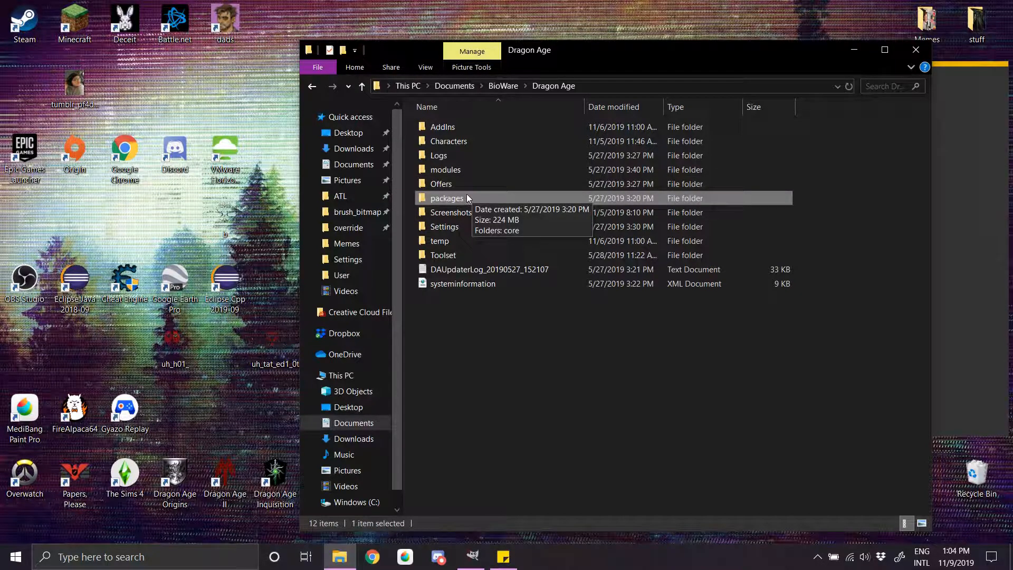
double_click(460, 196)
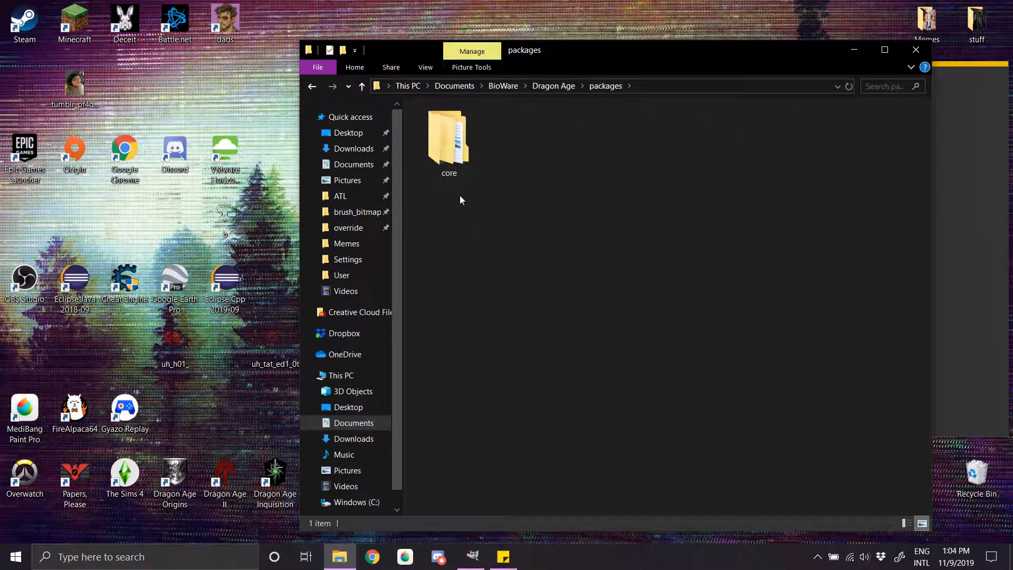
double_click(462, 161)
double_click(482, 170)
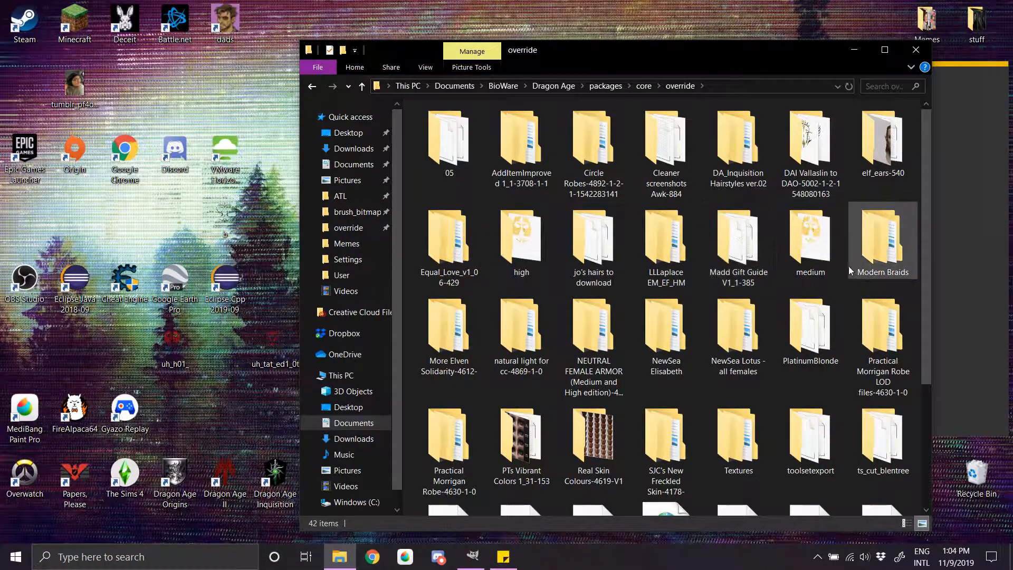
double_click(543, 226)
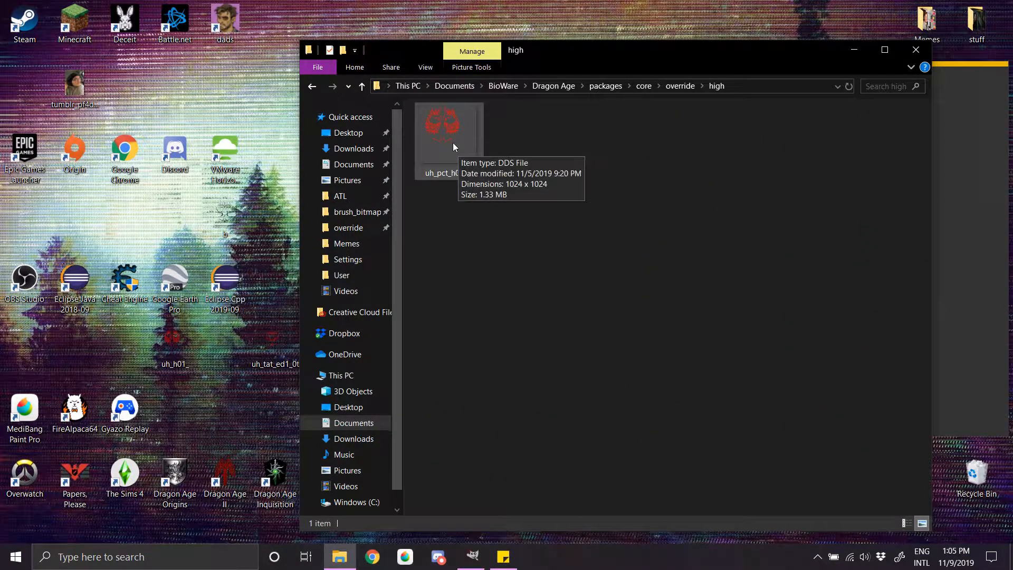
Step: Copy uh_tat_ed1_0t from the desktop into the override folder's high subfolder
right_click(270, 339)
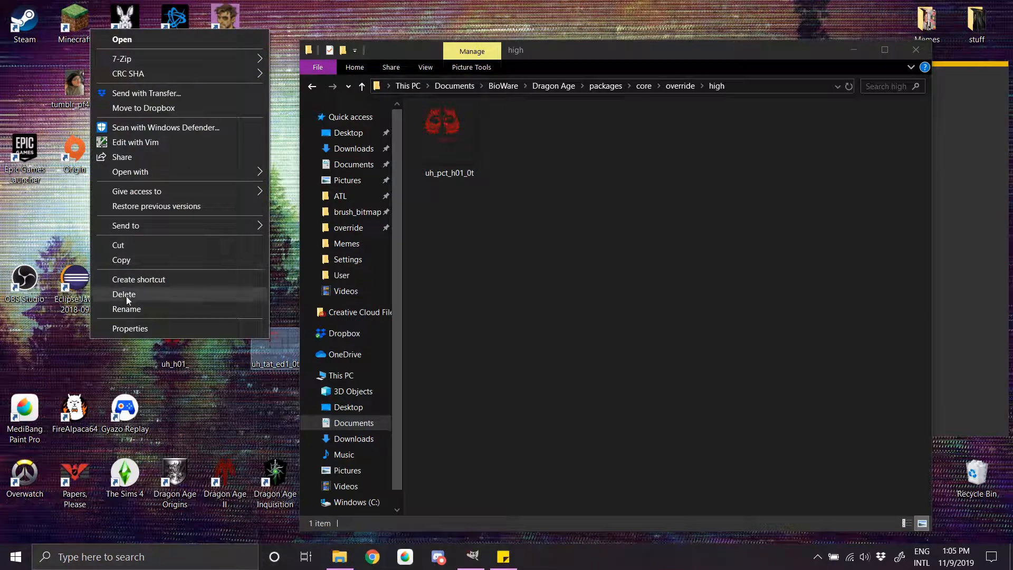
click(131, 264)
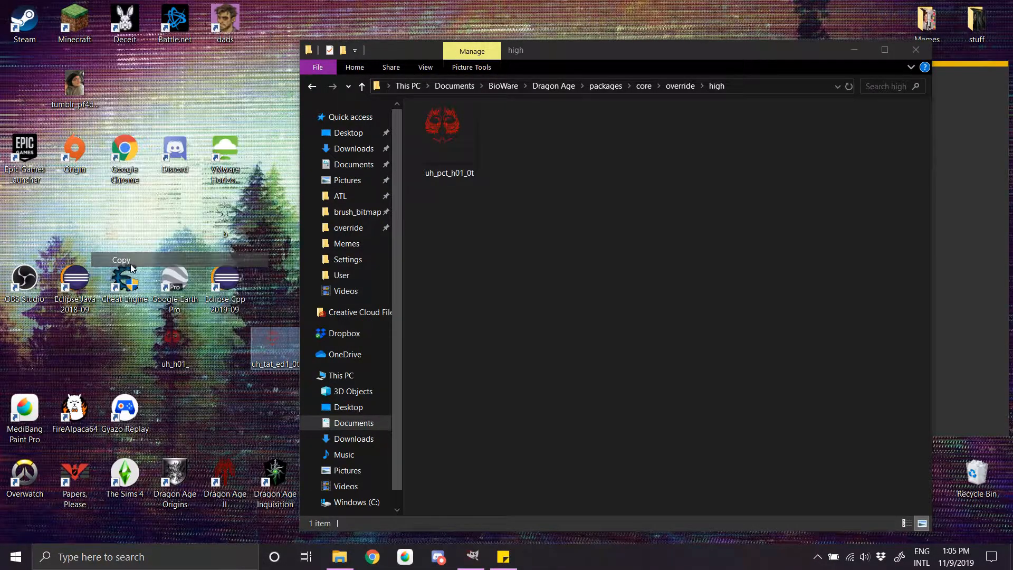
right_click(559, 166)
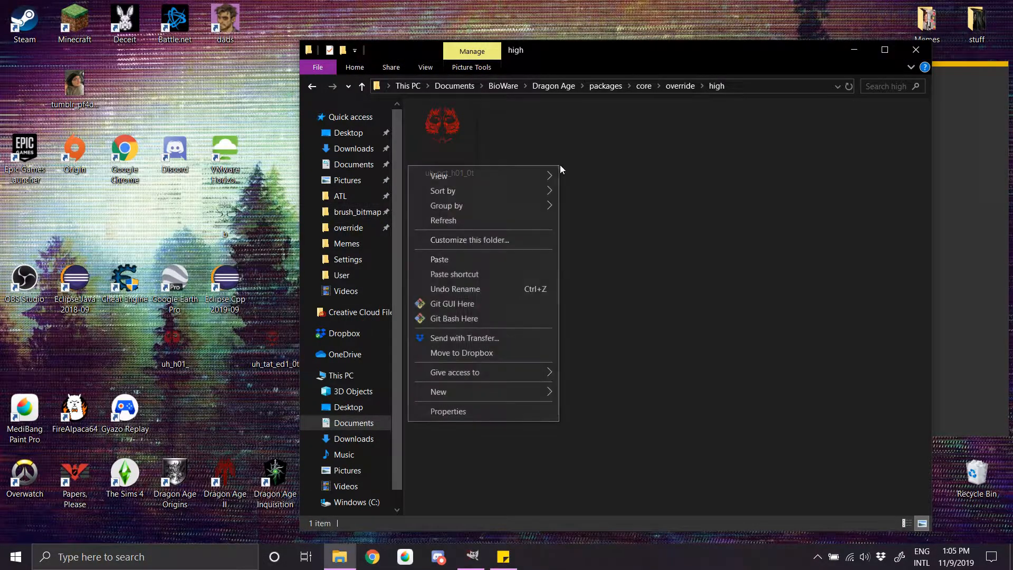
click(481, 262)
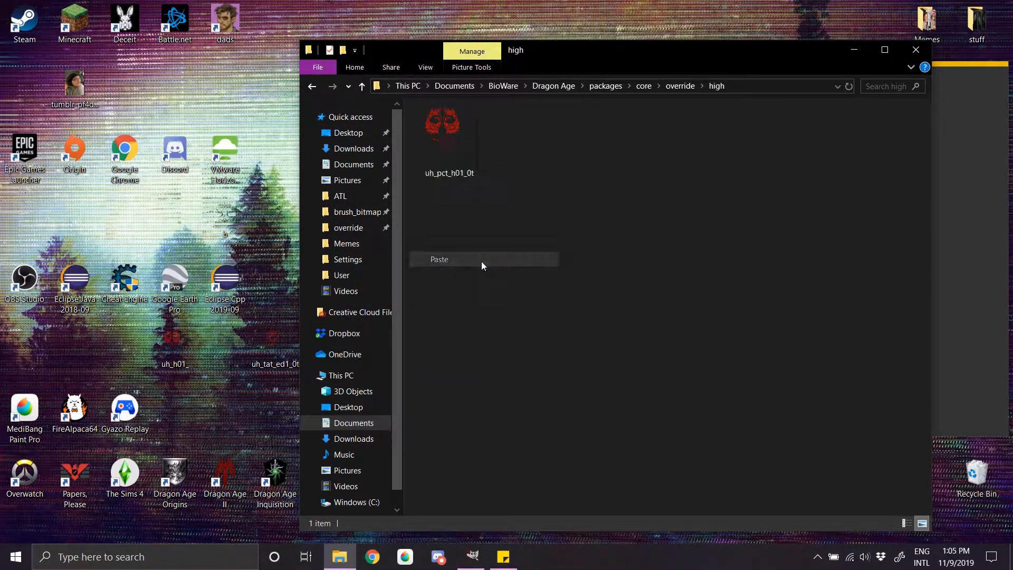
Step: Paste a copy of uh_tat_ed1_0t into the override folder's medium subfolder
click(681, 85)
double_click(802, 248)
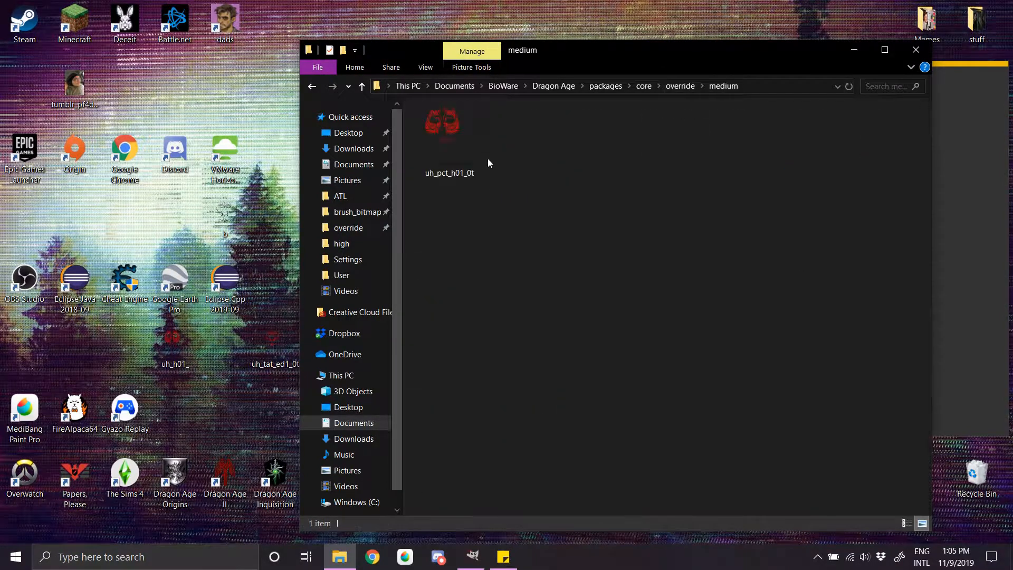
right_click(523, 167)
click(426, 256)
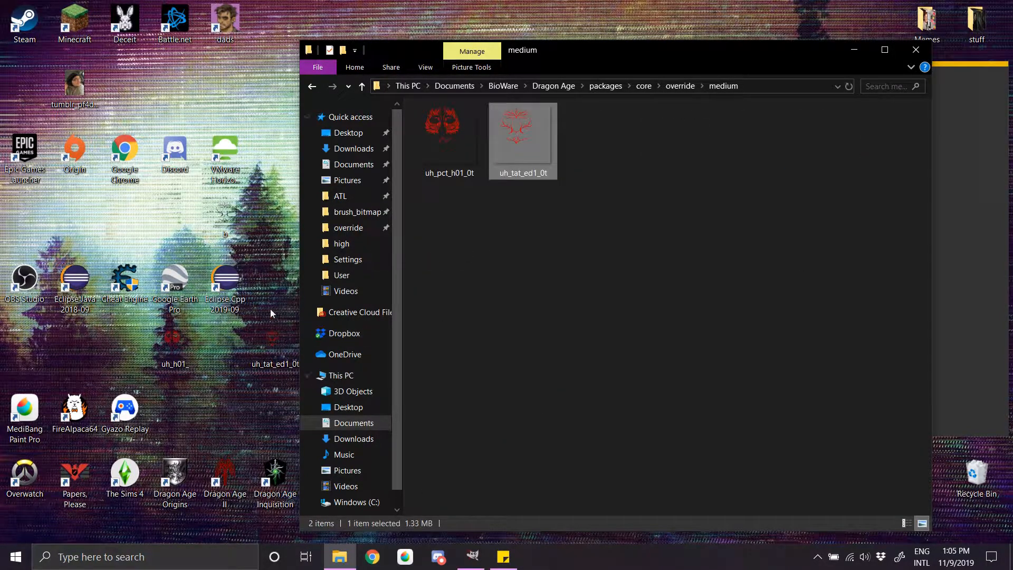
click(280, 238)
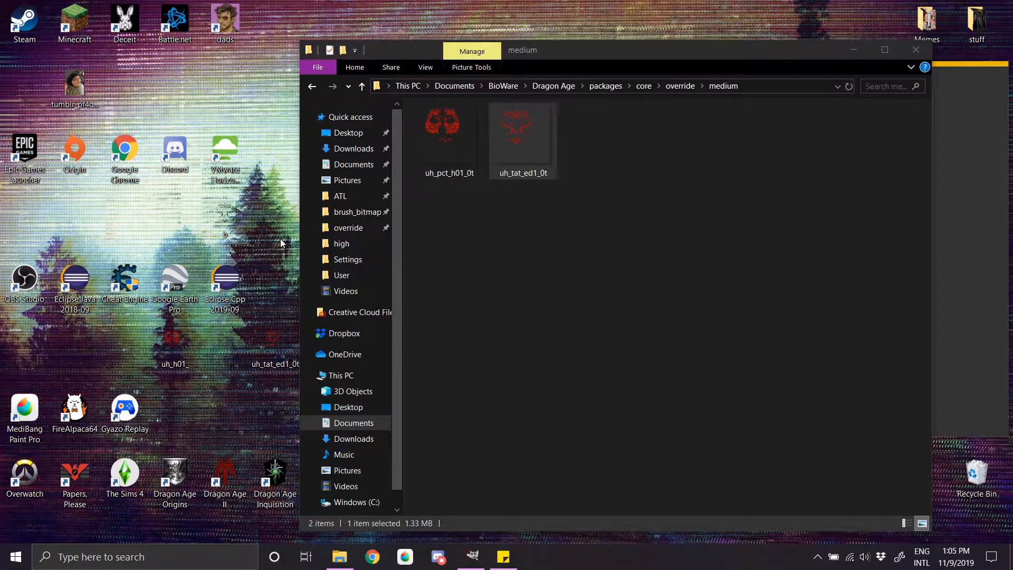
Step: Launch Dragon Age Origins, skip the opening quotation and dismiss the background notice in character generation
double_click(186, 474)
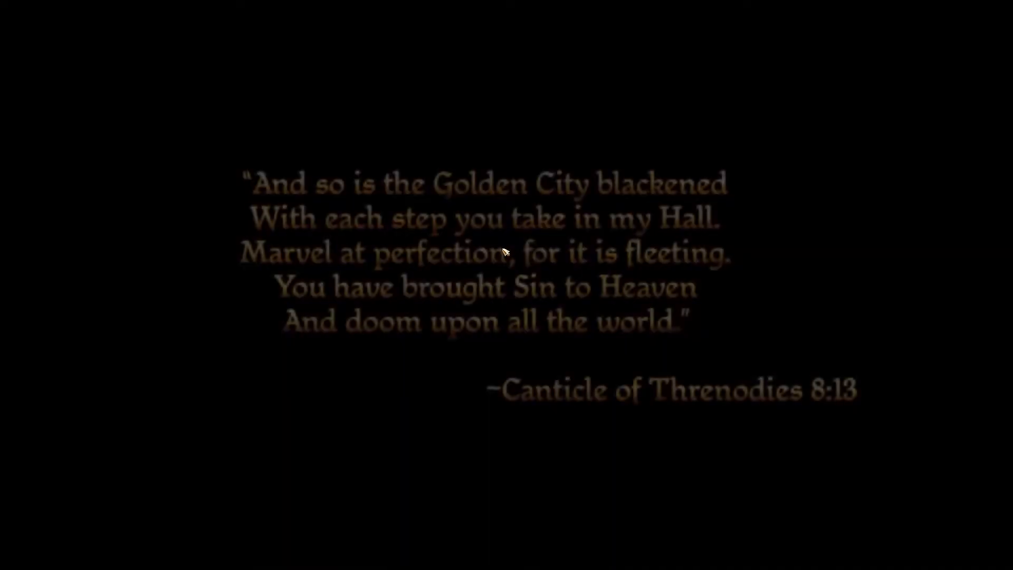
key(Escape)
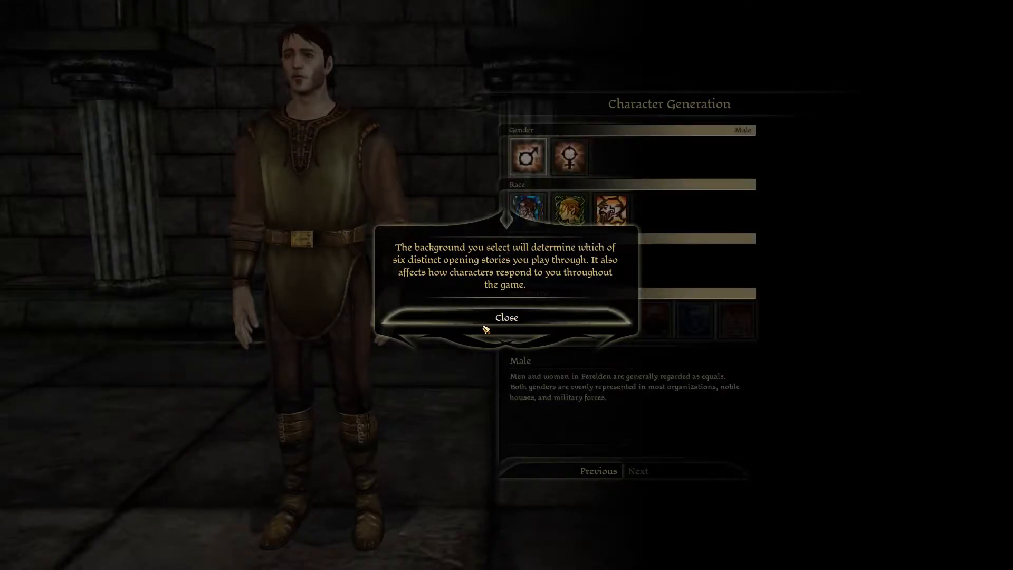
click(483, 325)
Step: Create a male elf rogue with the Dalish background and proceed to the appearance settings
click(569, 157)
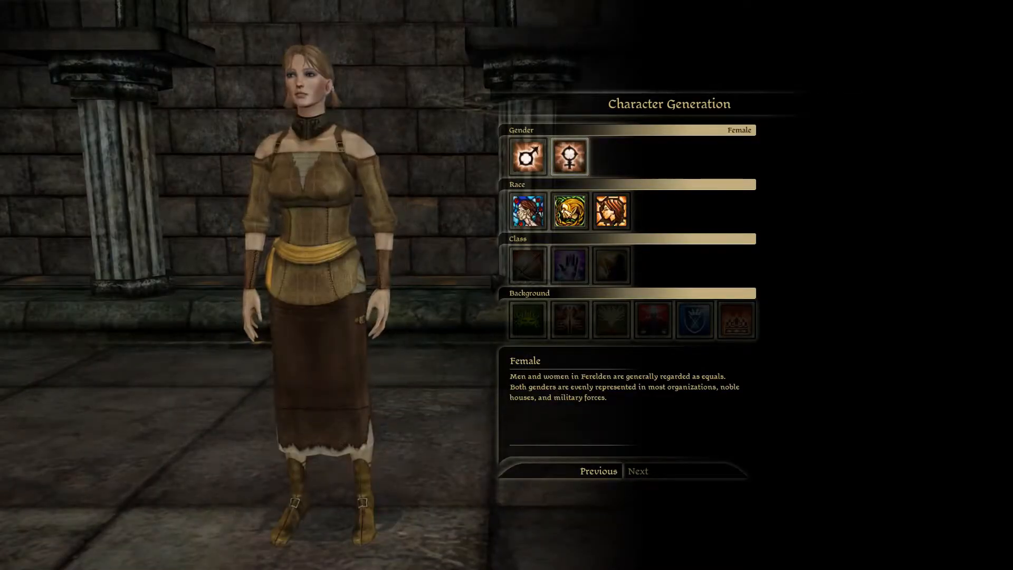
click(565, 213)
click(611, 264)
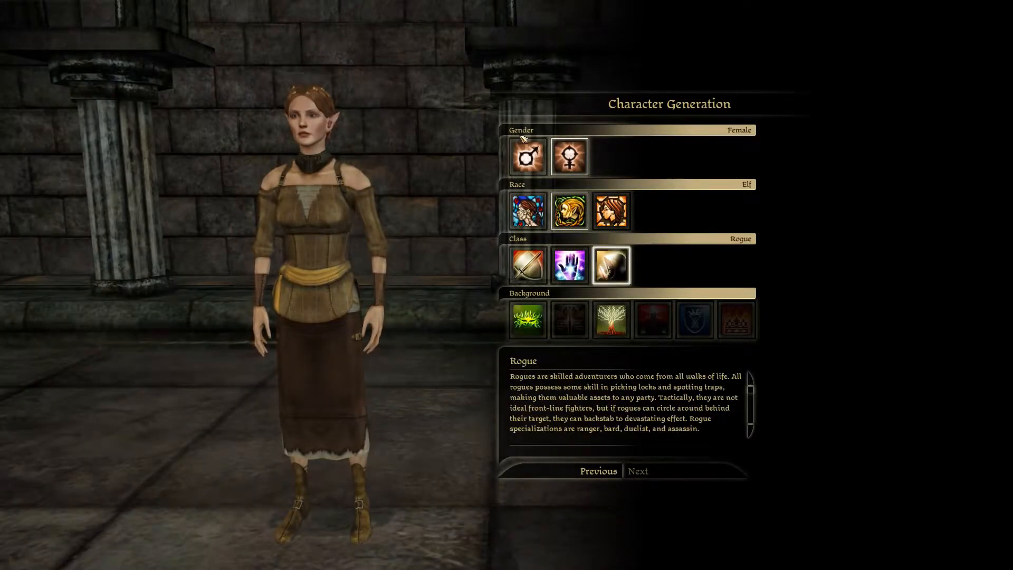
click(523, 148)
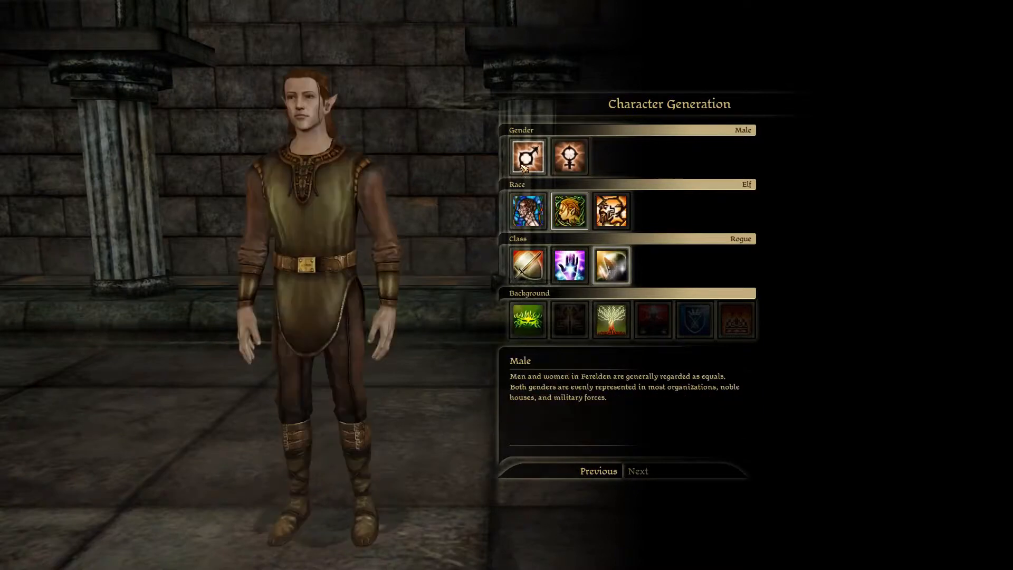
click(529, 331)
click(696, 472)
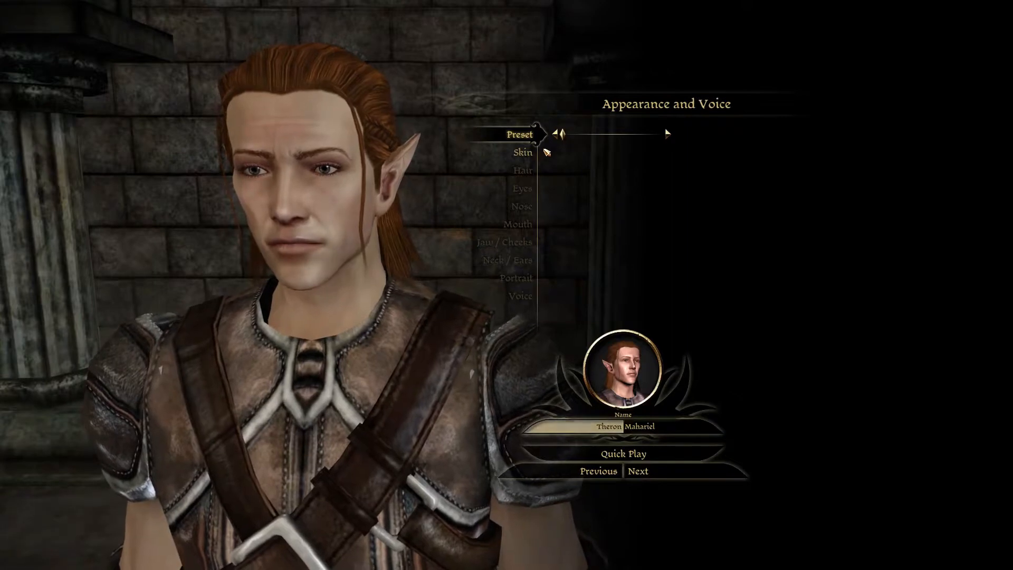
Step: Apply the custom branch tattoo in the character's skin settings and rotate the character to inspect it
click(522, 154)
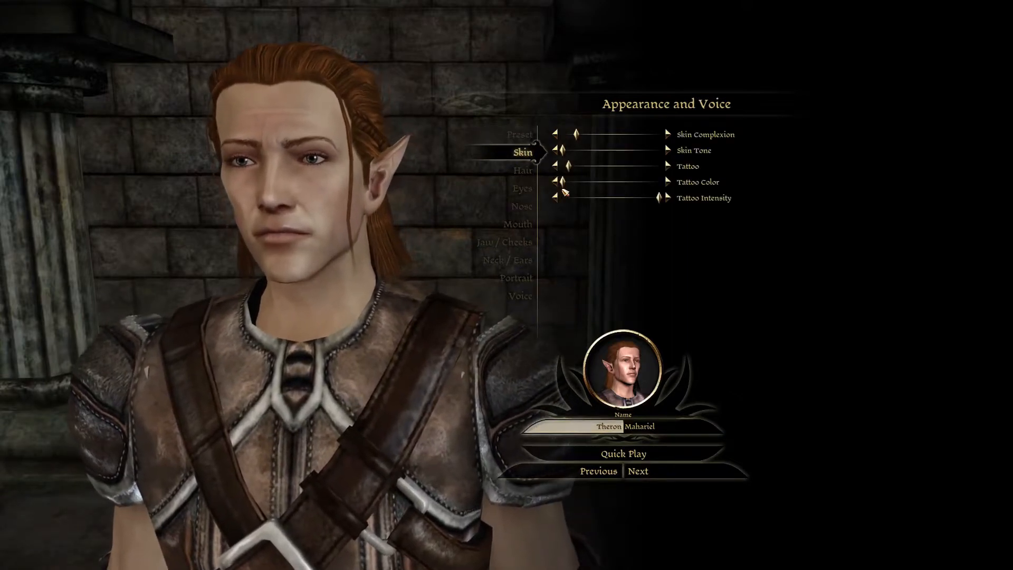
click(575, 168)
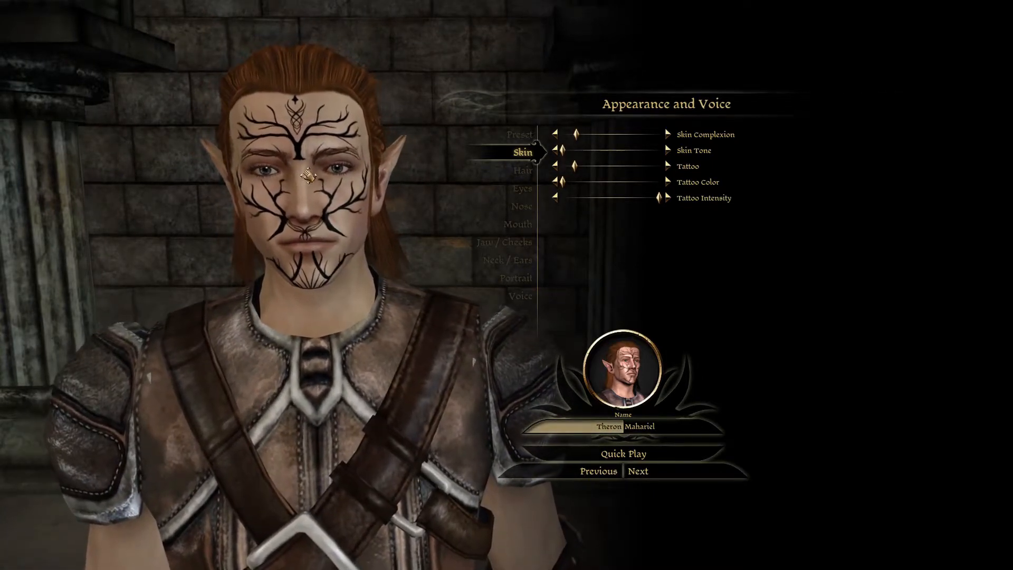
drag(377, 288, 364, 260)
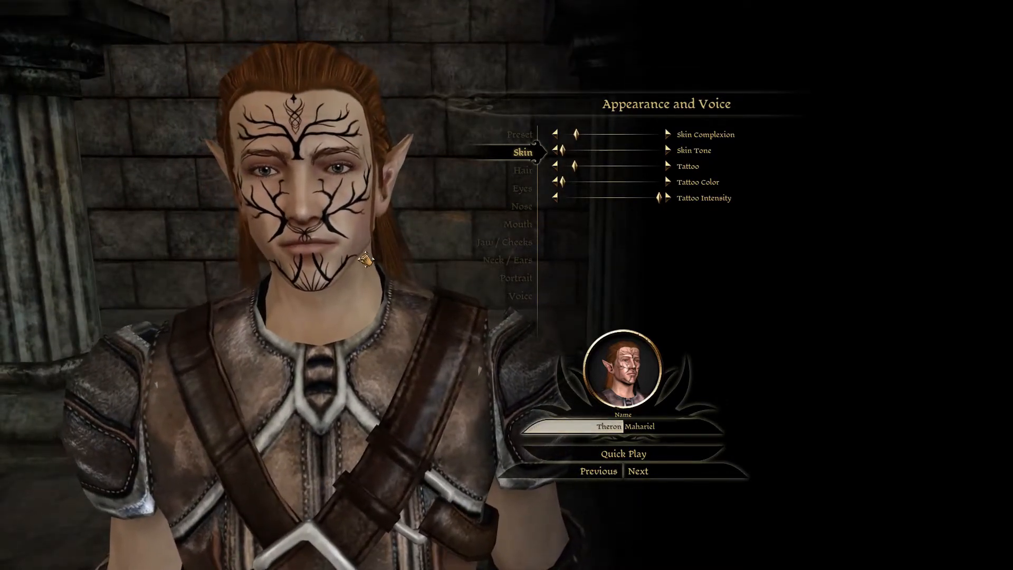